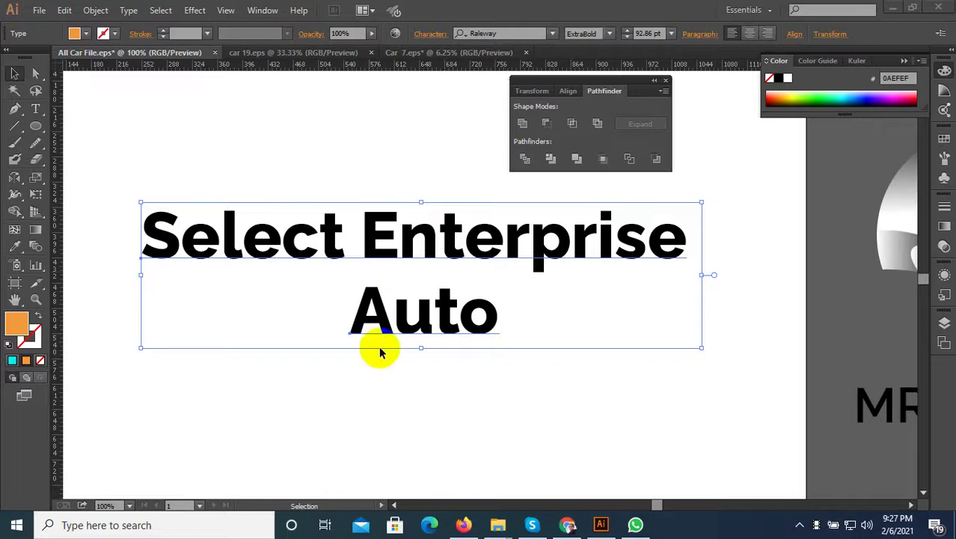
Centre the Select Enterprise Auto text horizontally on the artboard with Horizontal Align Center
key(ctrl+minus)
key(ctrl+minus)
key(ctrl+equal)
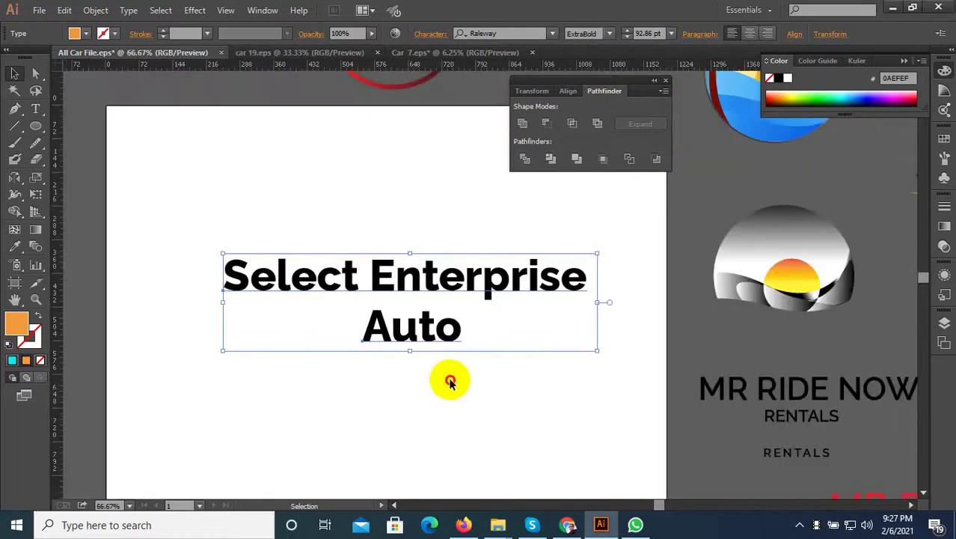
click(567, 93)
key(ctrl+minus)
key(ctrl+minus)
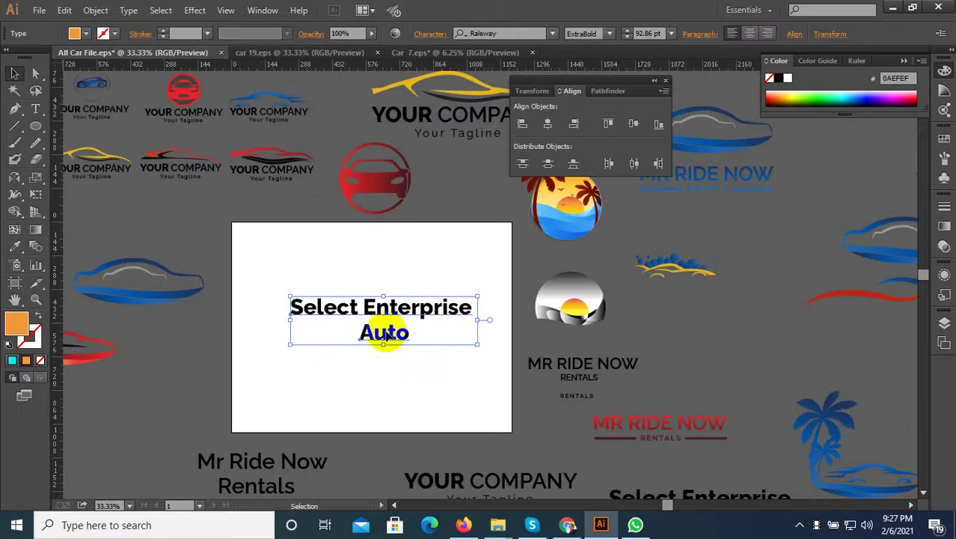
click(348, 356)
key(ctrl+equal)
drag(419, 382, 352, 218)
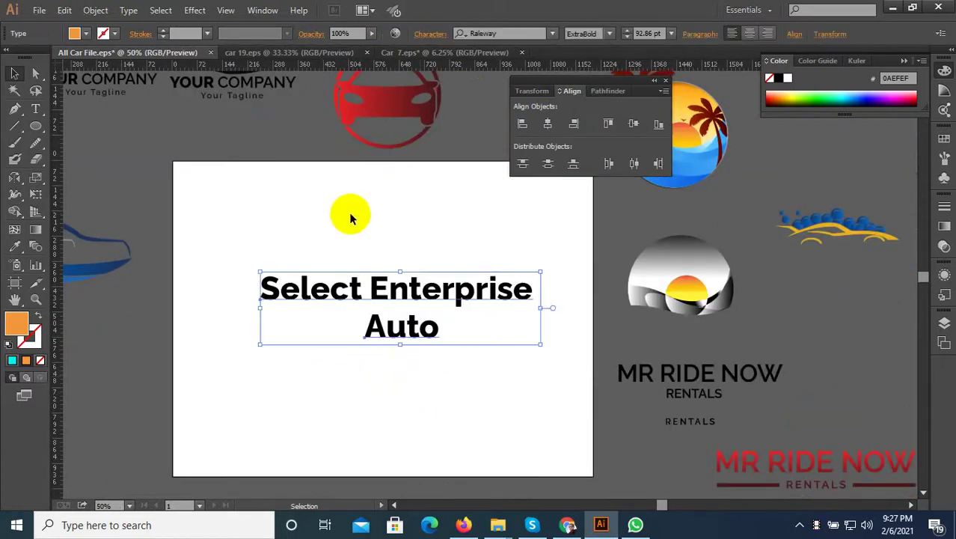
click(547, 122)
Reselect the heading and bring up its Character settings (Raleway ExtraBold, about 93 pt)
click(424, 225)
drag(395, 233, 359, 372)
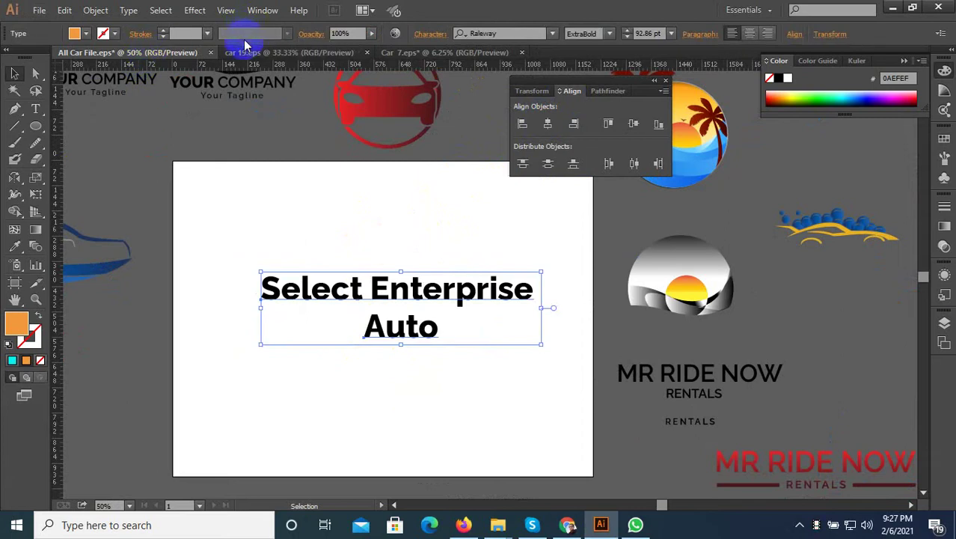
key(ctrl+t)
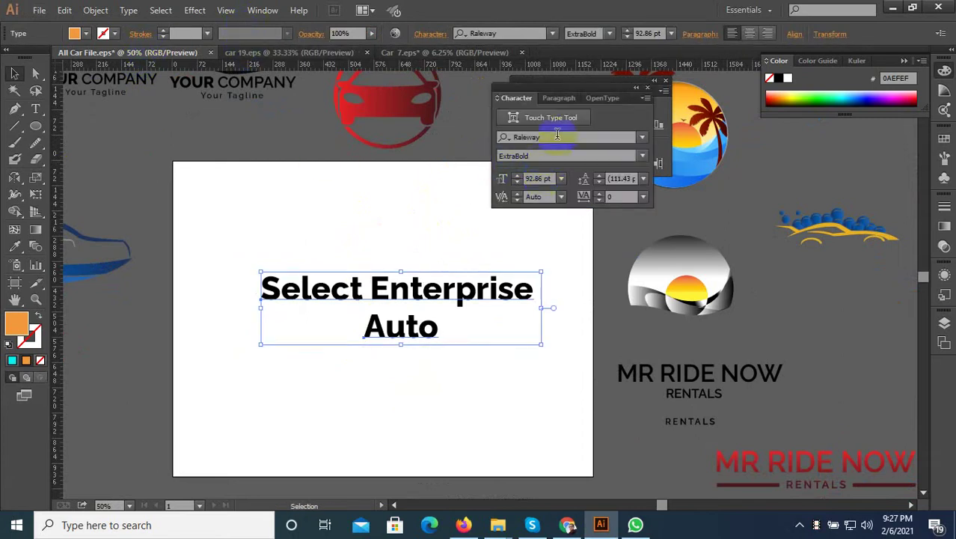
Turn on All Caps for the heading from the Character panel options
click(647, 98)
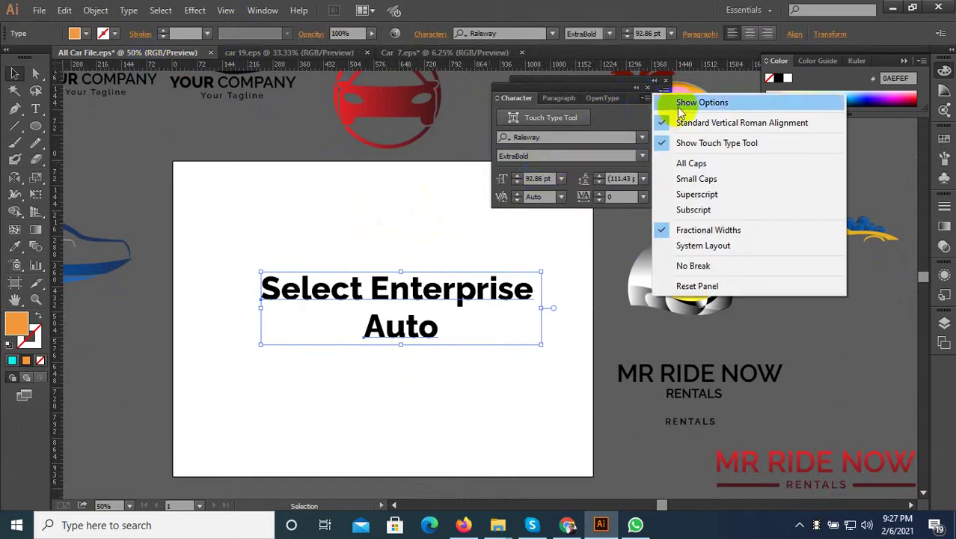
click(692, 98)
click(505, 260)
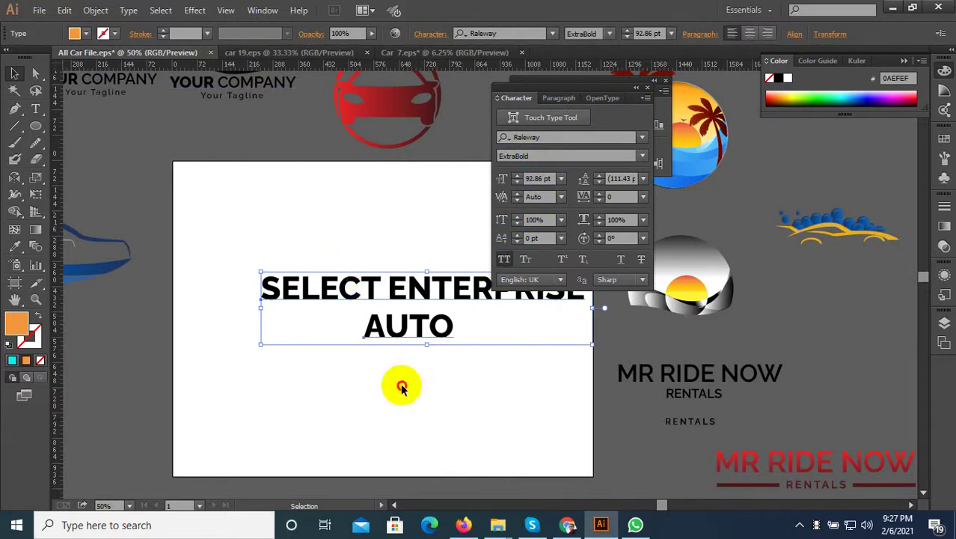
Move the all-caps text block down-left and scale it smaller
drag(396, 280, 335, 327)
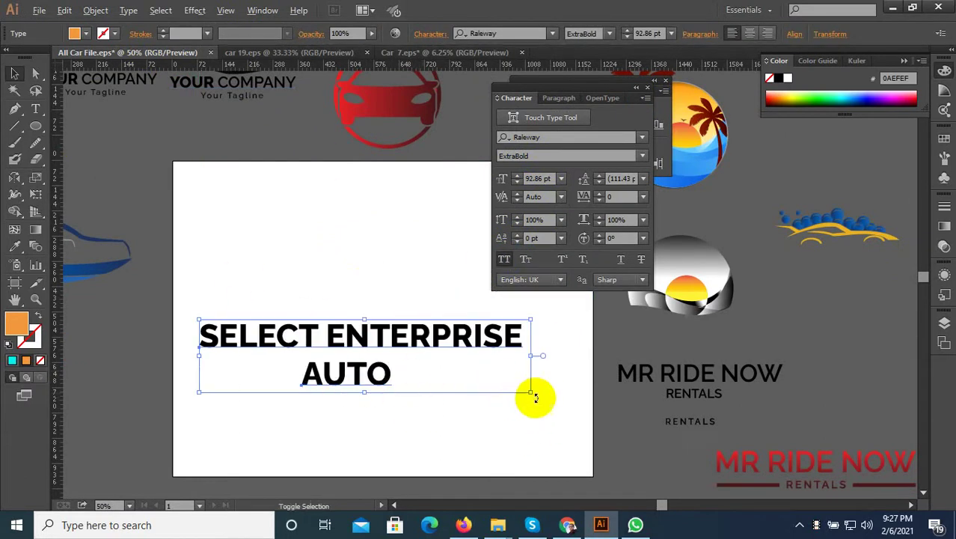
drag(531, 393, 478, 399)
click(471, 375)
scroll(457, 335, down, 3)
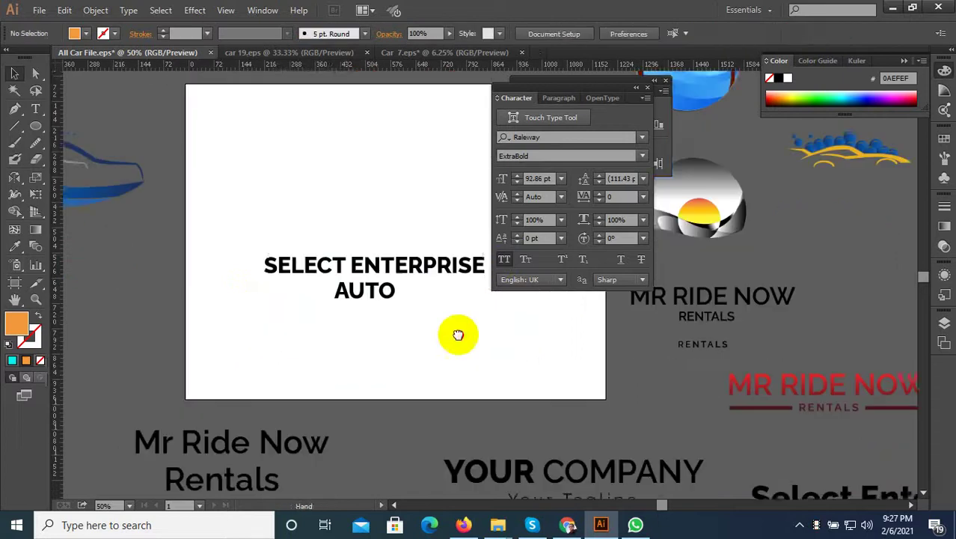
click(347, 244)
Reset the workspace to Essentials to clear away the extra panels
click(354, 337)
alt+scroll(356, 344, down, 1)
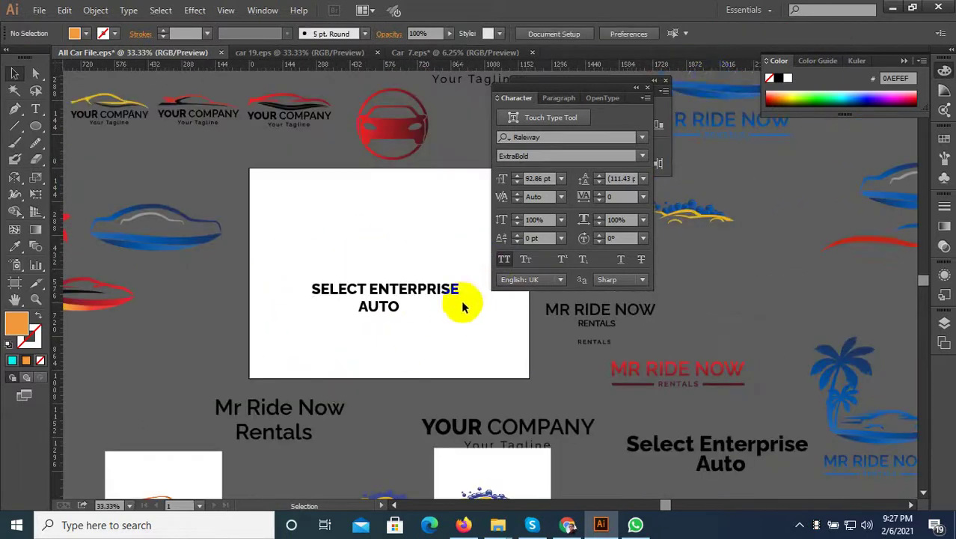
click(748, 9)
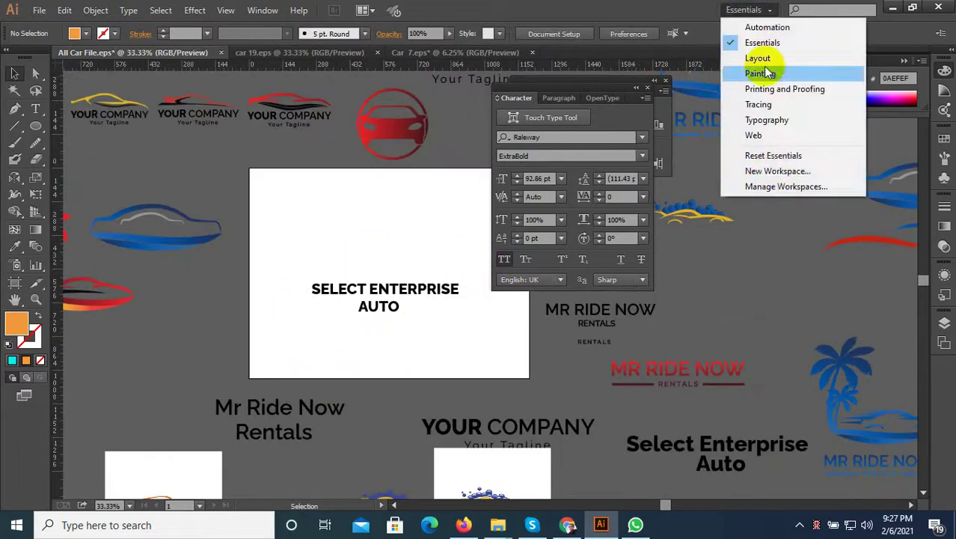
click(778, 156)
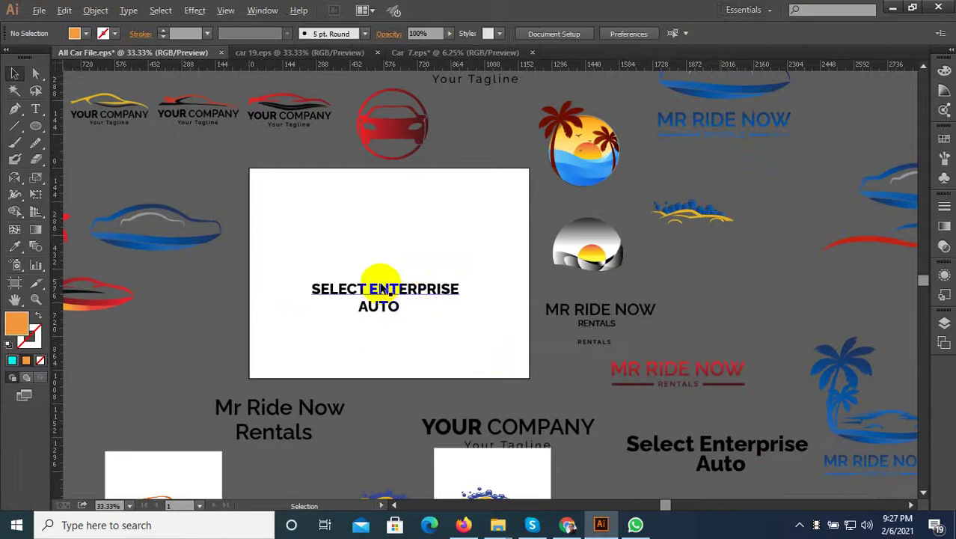
alt+scroll(384, 294, up, 2)
Nudge the lettering and scale the SELECT ENTERPRISE line down
drag(335, 265, 384, 278)
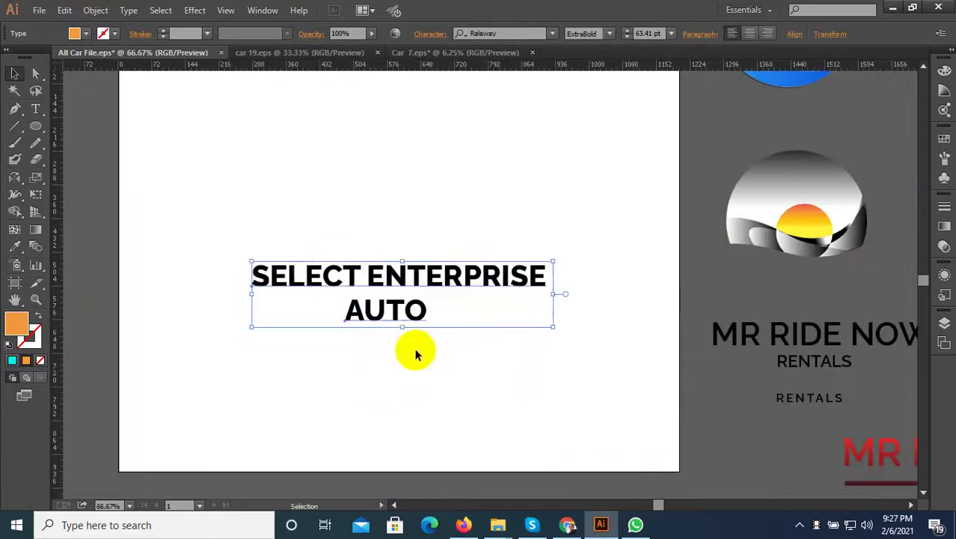
click(374, 314)
click(399, 285)
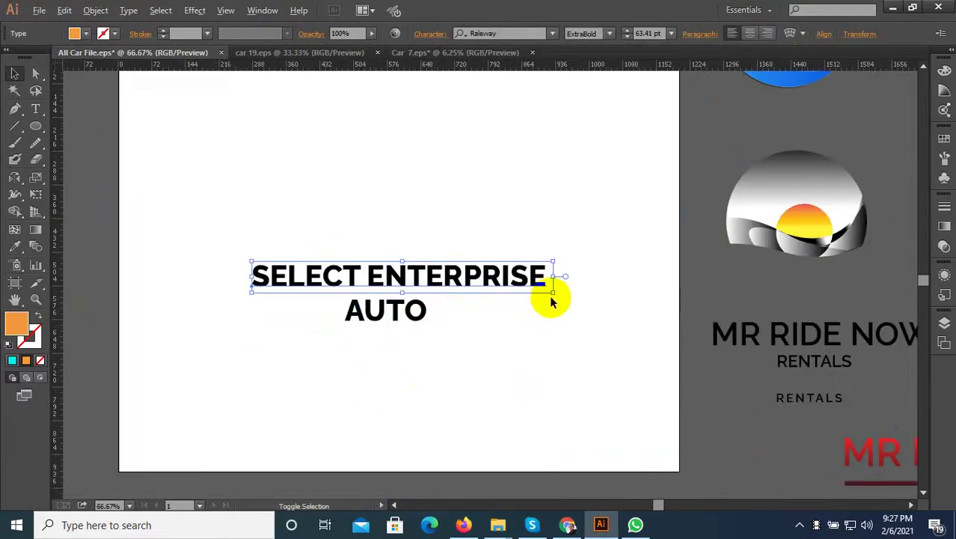
drag(554, 293, 506, 294)
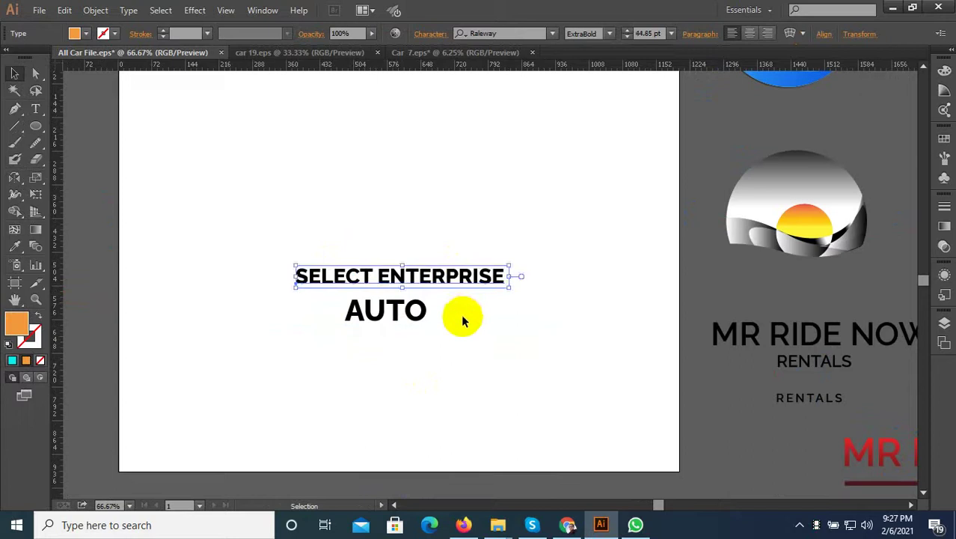
Enlarge AUTO to about 70 pt and place it under SELECT ENTERPRISE
mouse_move(451, 340)
mouse_down()
mouse_move(355, 309)
mouse_move(390, 303)
mouse_up()
key(ctrl+1)
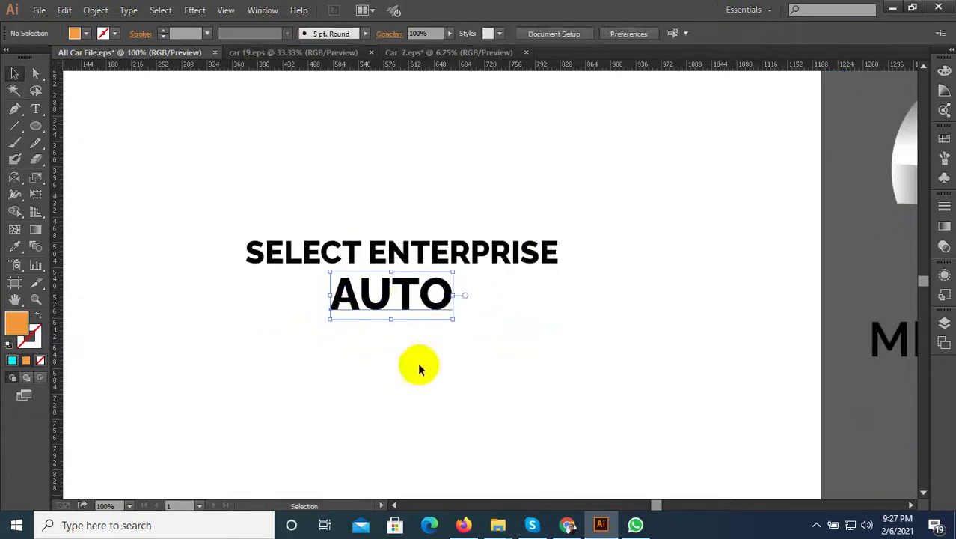
scroll(401, 301, up, 2)
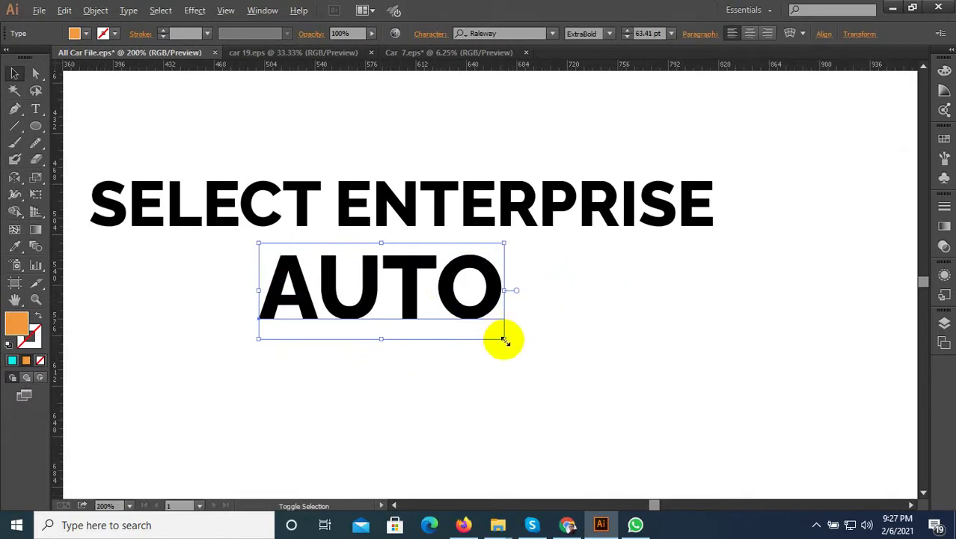
drag(503, 339, 553, 357)
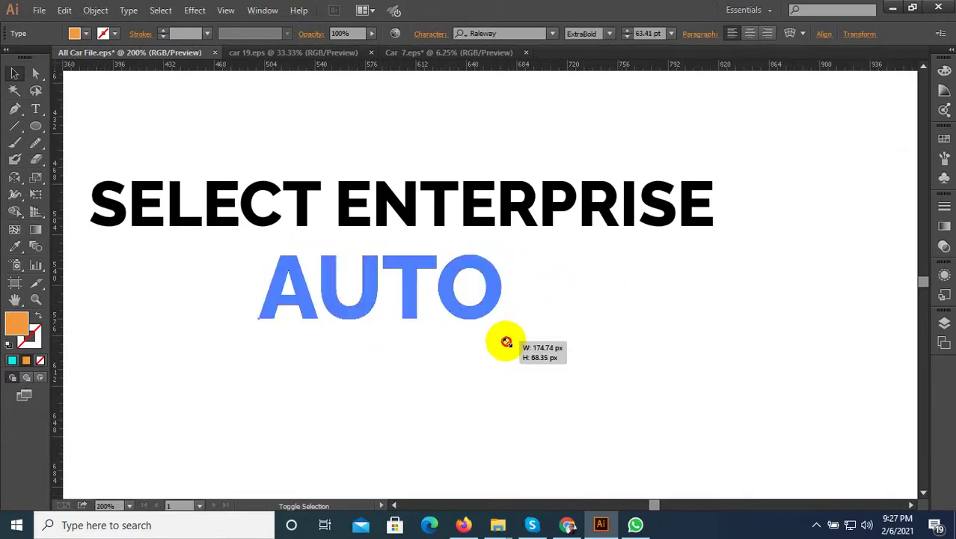
drag(477, 300, 478, 307)
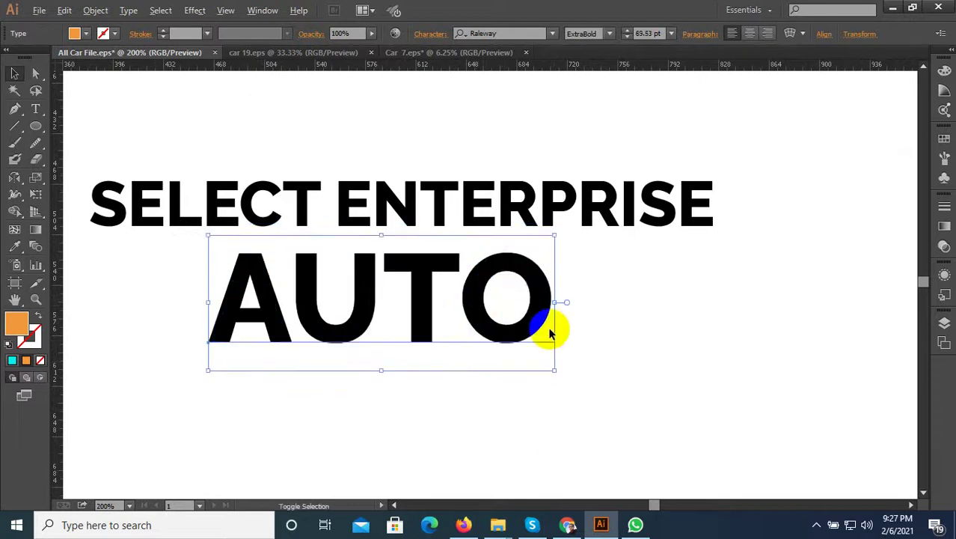
click(559, 353)
scroll(559, 353, down, 5)
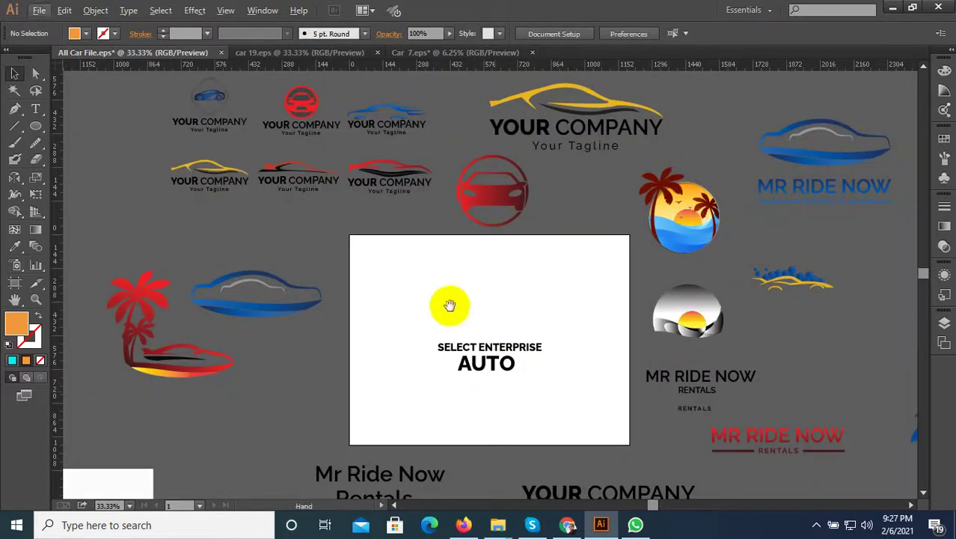
scroll(472, 378, down, 1)
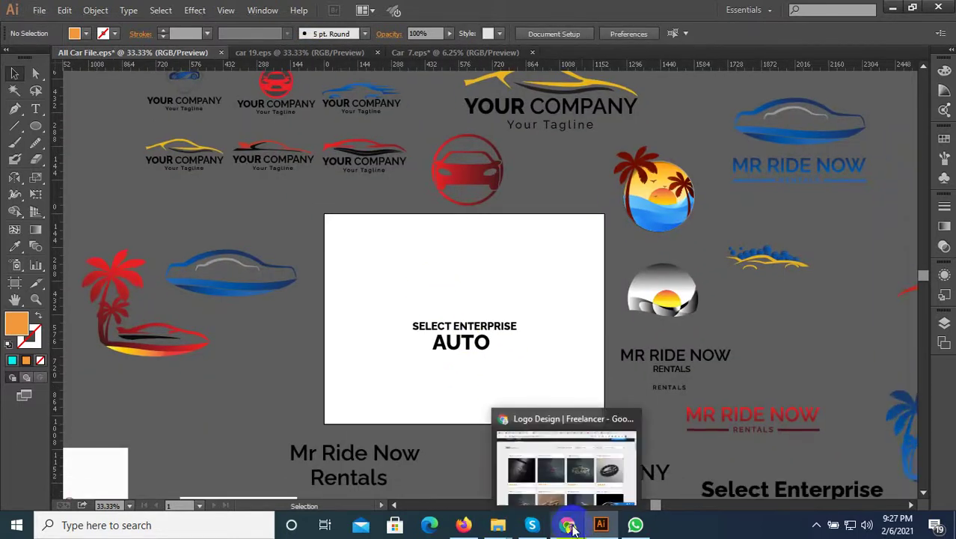
Check the reference logo entries in the browser, then return to the document
click(569, 525)
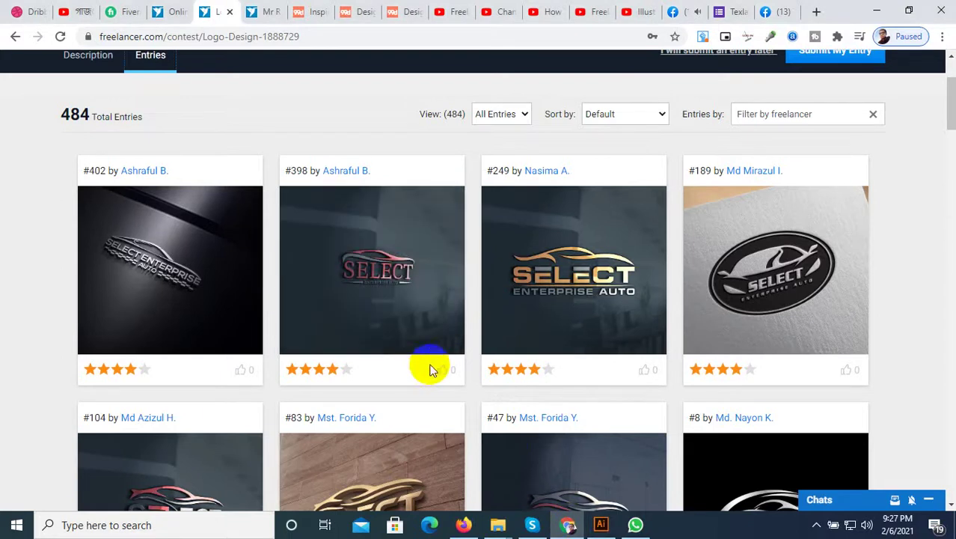
click(601, 524)
scroll(450, 374, up, 1)
Drag both all-caps lines beside the artboard and bring the mixed-case heading onto it
click(483, 310)
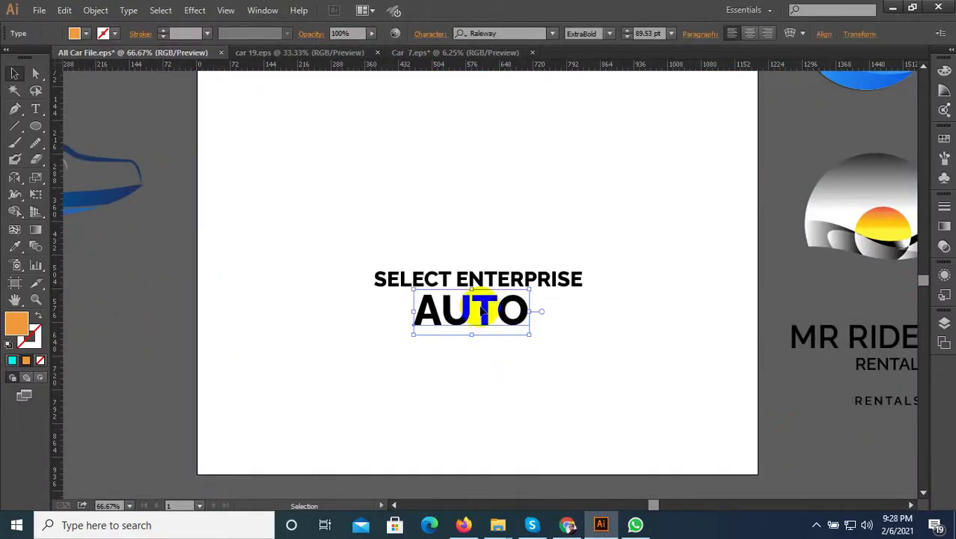
scroll(449, 322, down, 1)
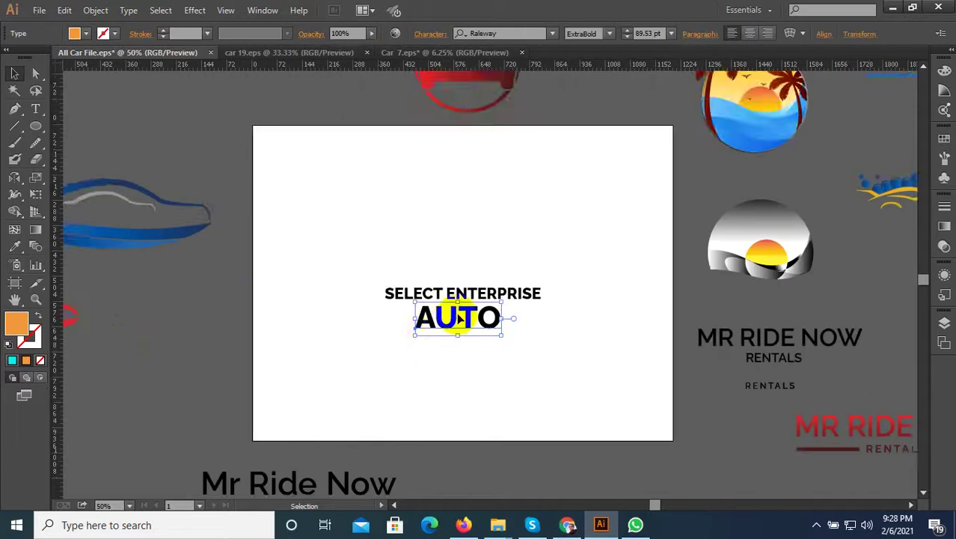
scroll(472, 322, down, 1)
drag(487, 322, 389, 161)
scroll(416, 220, down, 2)
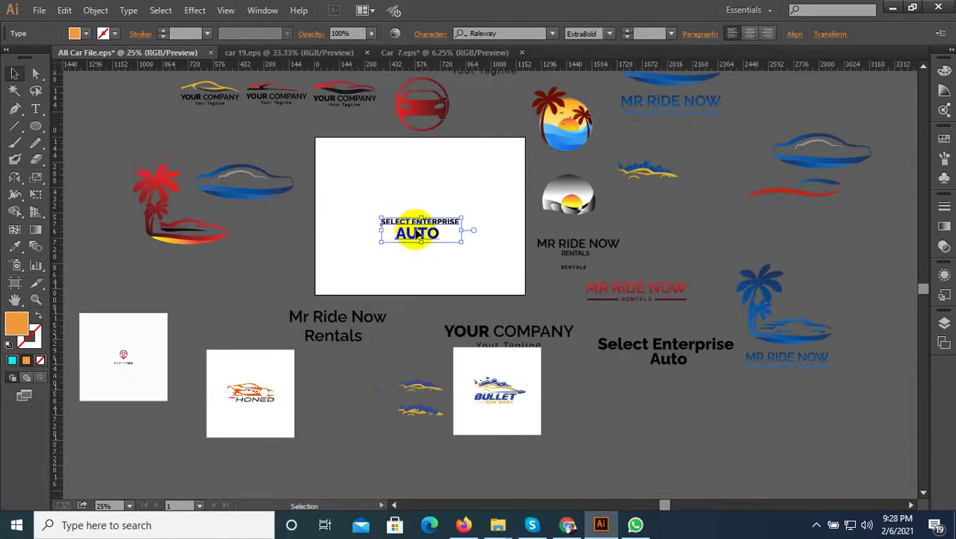
drag(417, 217, 660, 442)
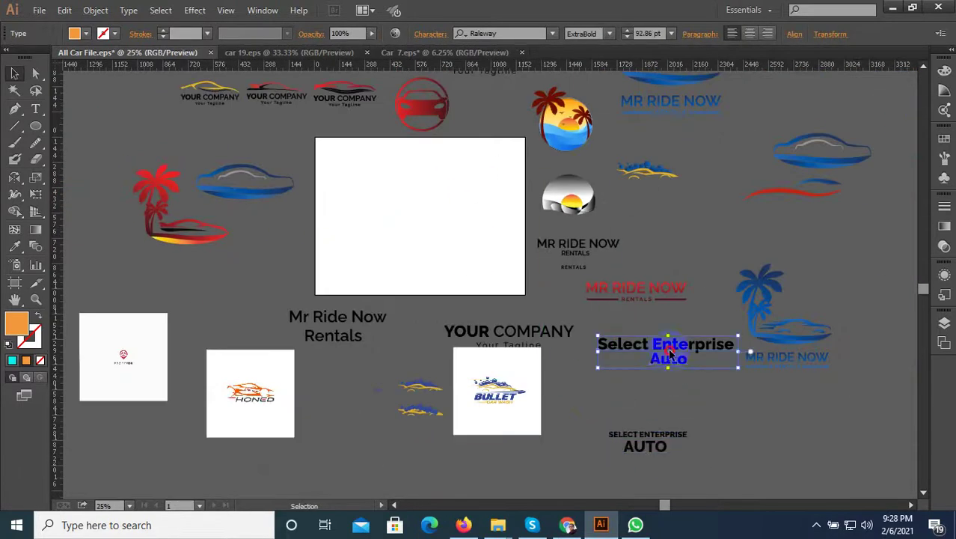
drag(670, 353, 380, 203)
scroll(419, 225, up, 2)
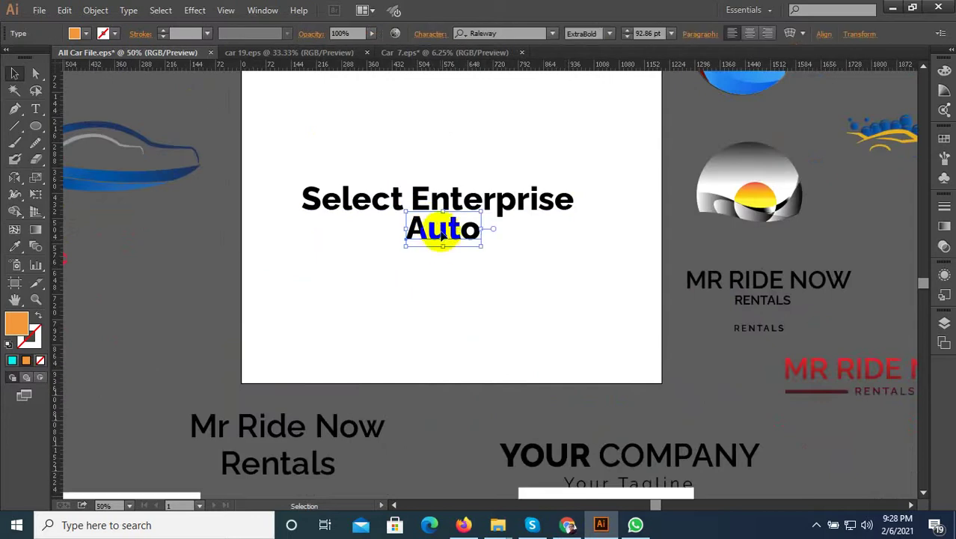
Delete the word Enterprise from the Select Enterprise line
double_click(438, 201)
triple_click(404, 198)
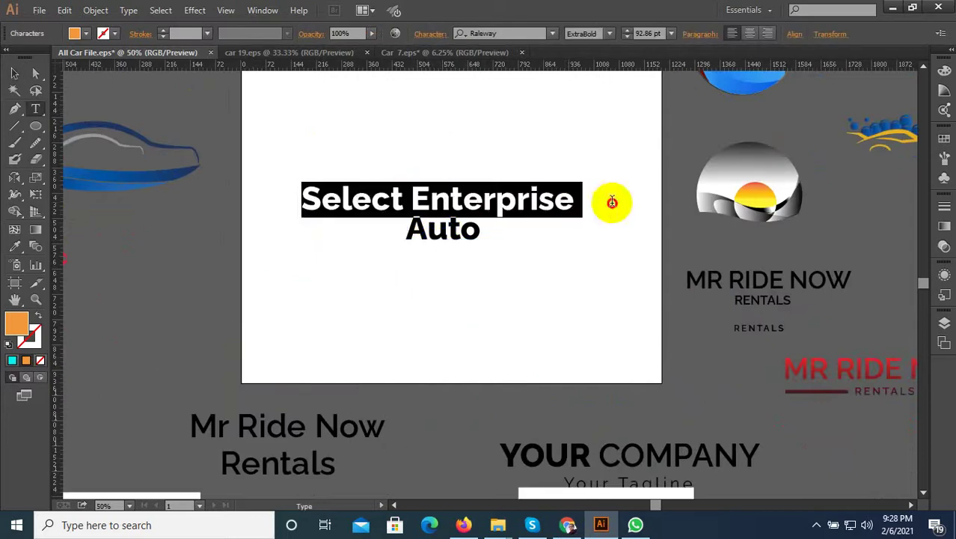
drag(411, 199, 608, 198)
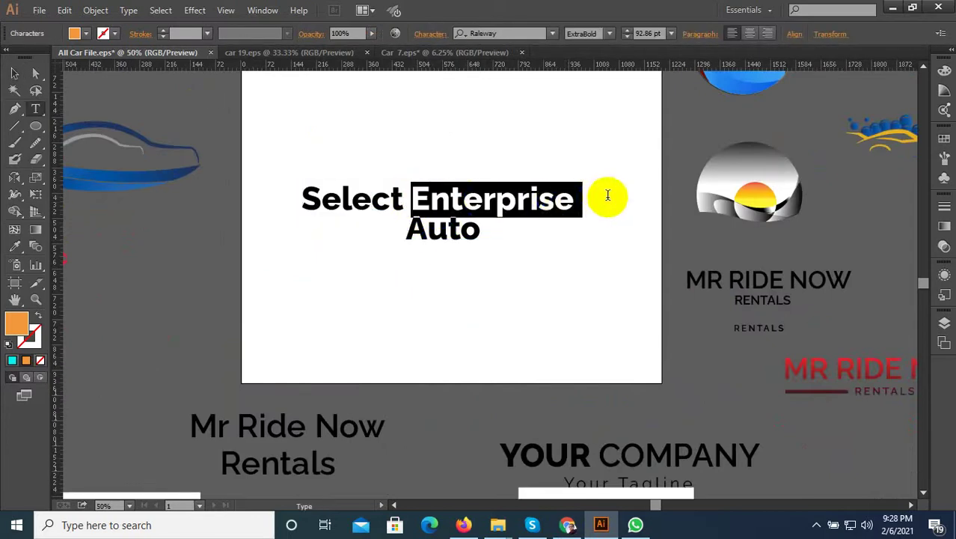
key(BackSpace)
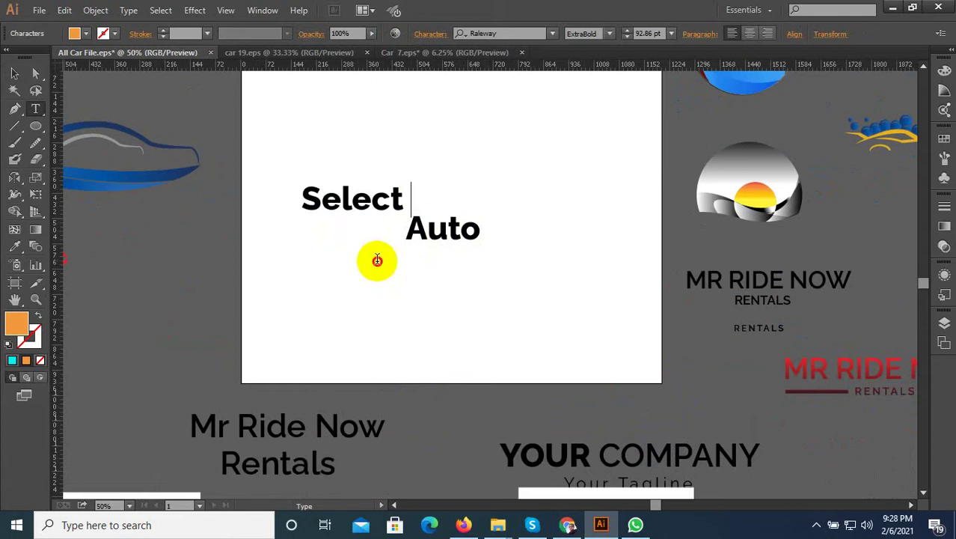
key(Escape)
Restore the deleted word Enterprise with Ctrl+Z
click(389, 277)
click(429, 231)
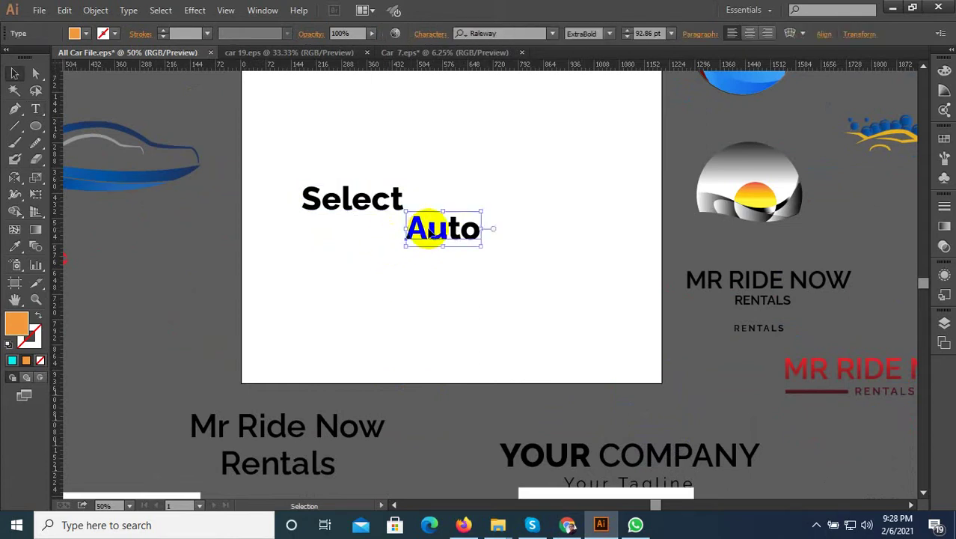
scroll(425, 232, up, 2)
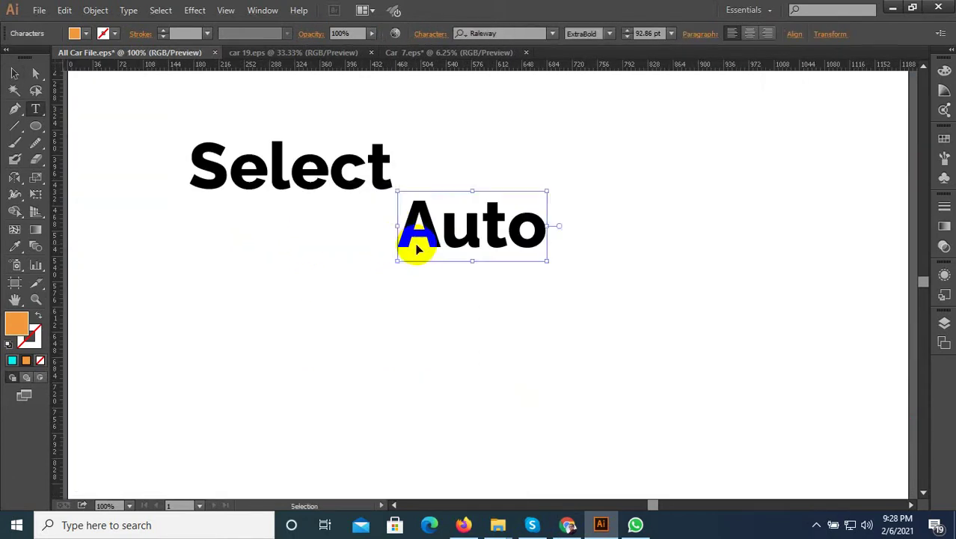
key(ctrl+z)
key(ctrl+z)
scroll(461, 318, down, 2)
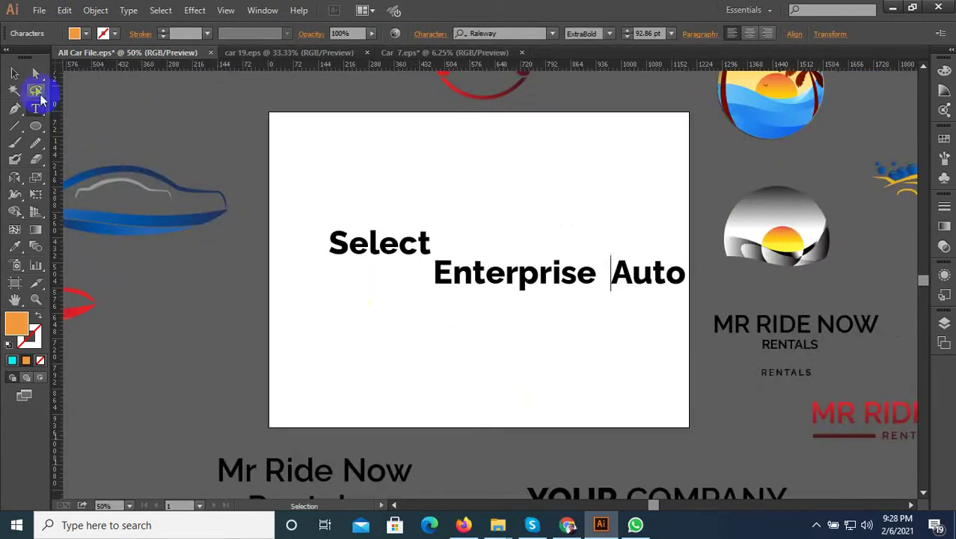
Stack Select above Enterprise Auto and enlarge Select to about 200 pt
click(15, 72)
drag(523, 274, 457, 279)
click(382, 241)
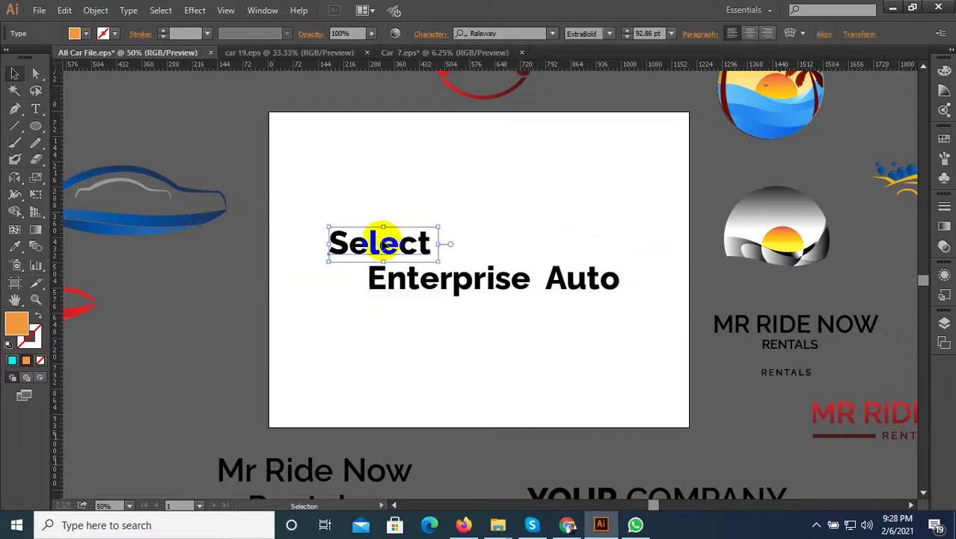
drag(382, 241, 421, 233)
scroll(472, 247, up, 1)
drag(479, 255, 677, 313)
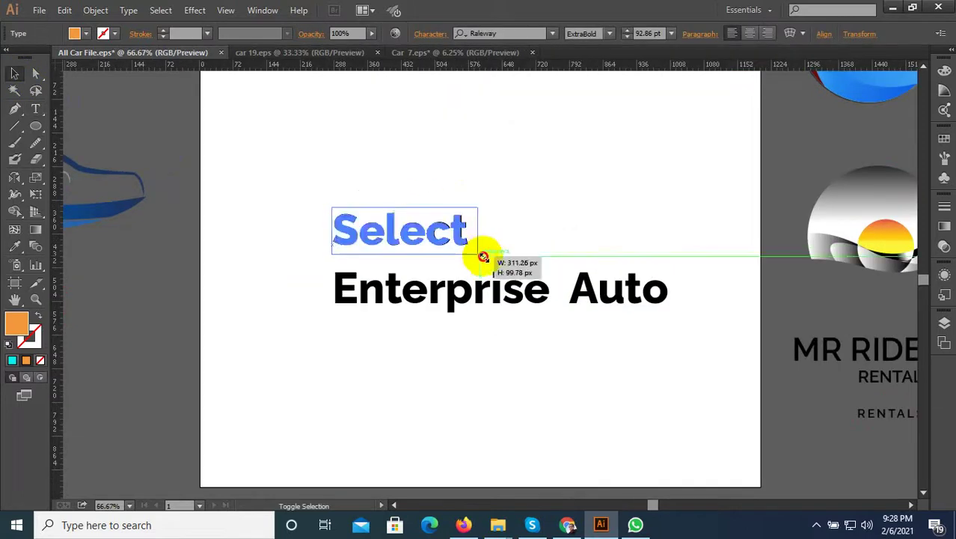
drag(550, 259, 568, 226)
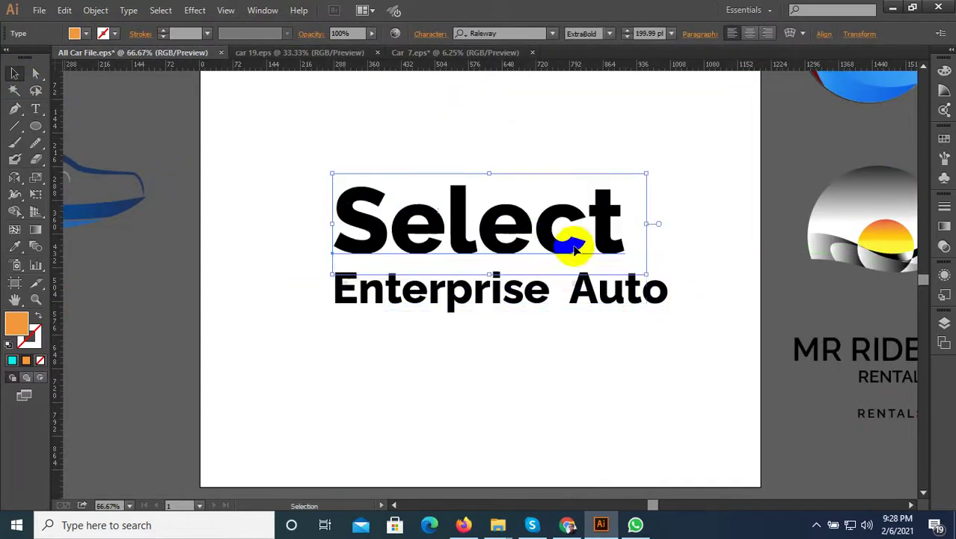
Shrink Enterprise Auto slightly to fit under Select
scroll(517, 346, down, 1)
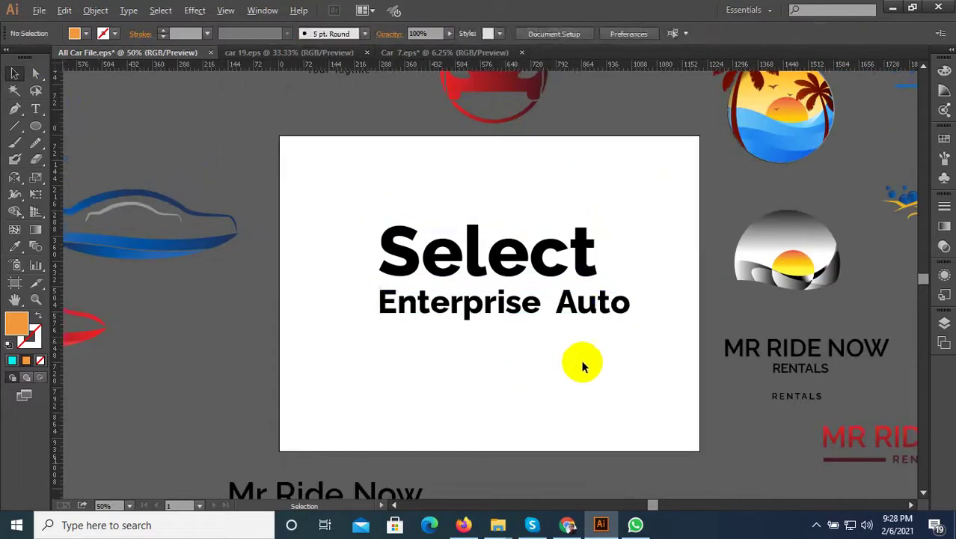
click(615, 301)
scroll(625, 300, up, 1)
drag(636, 280, 597, 256)
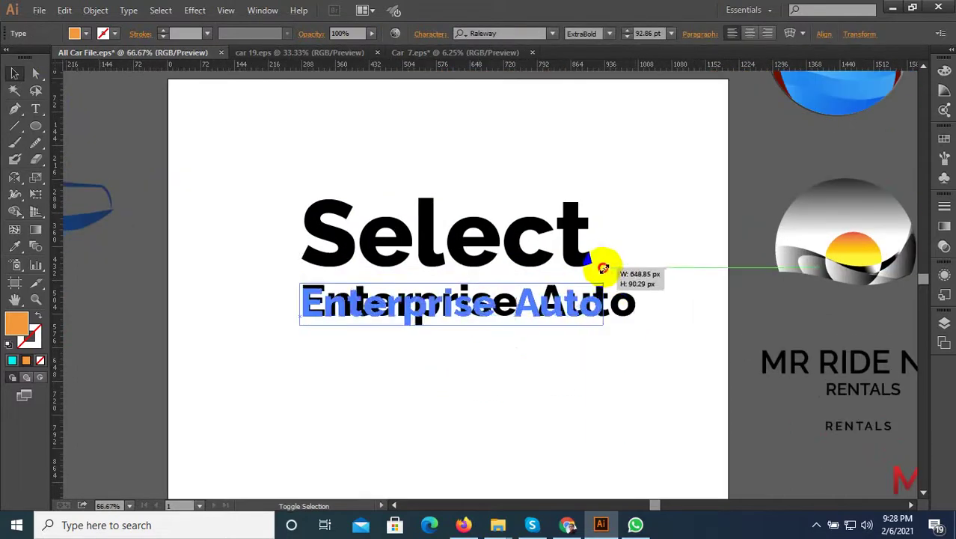
click(298, 316)
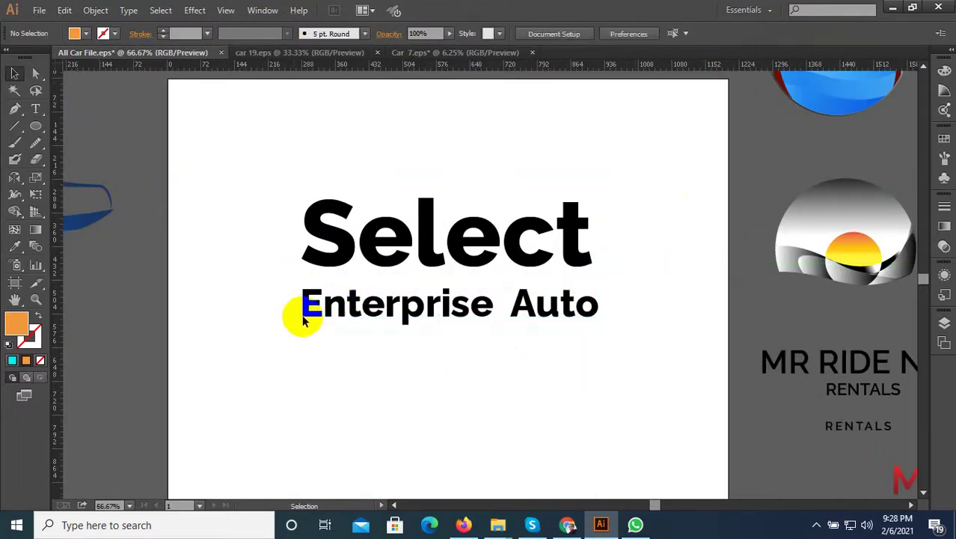
mouse_move(544, 390)
mouse_down()
mouse_move(450, 269)
mouse_move(705, 451)
mouse_up()
scroll(411, 332, down, 1)
scroll(410, 331, down, 1)
Set the logo text in All Caps from the Character panel
drag(451, 357, 390, 219)
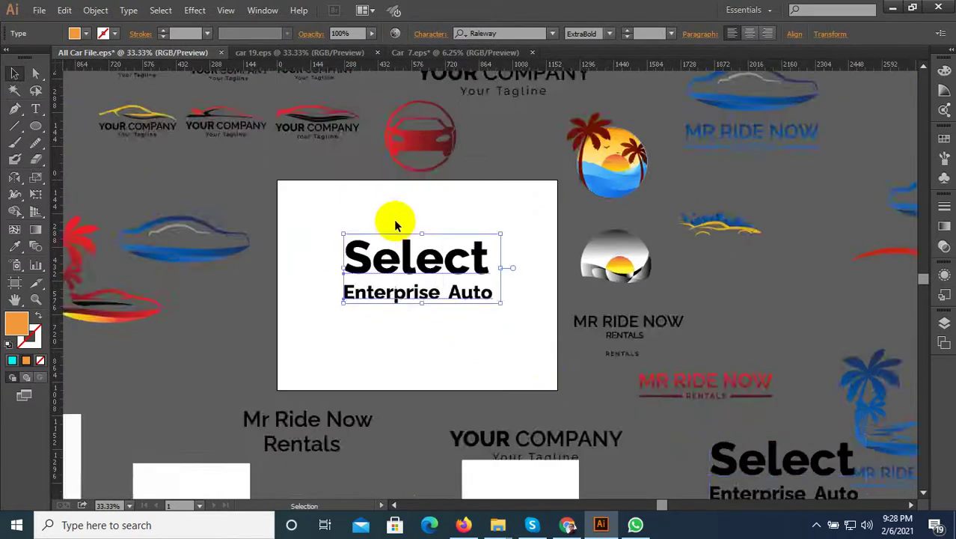
scroll(416, 258, up, 2)
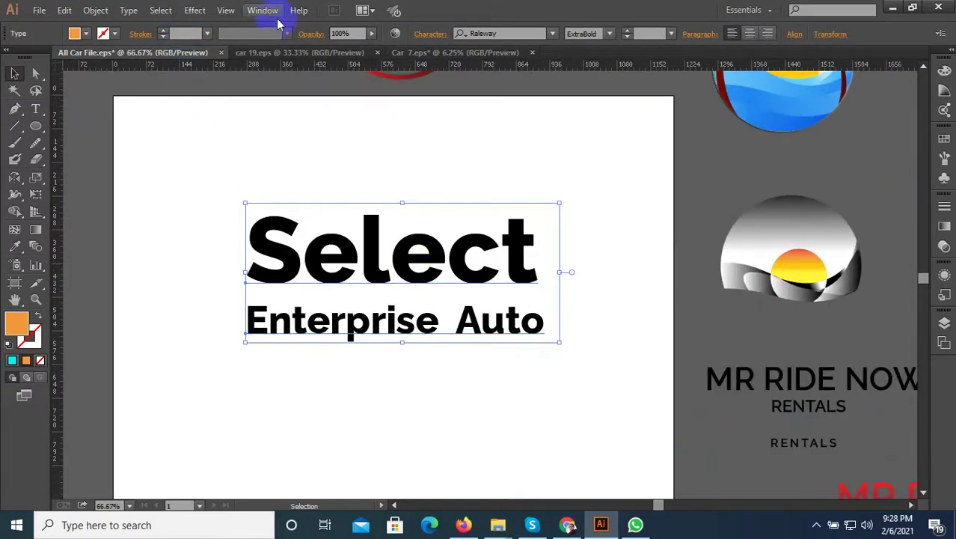
key(ctrl+t)
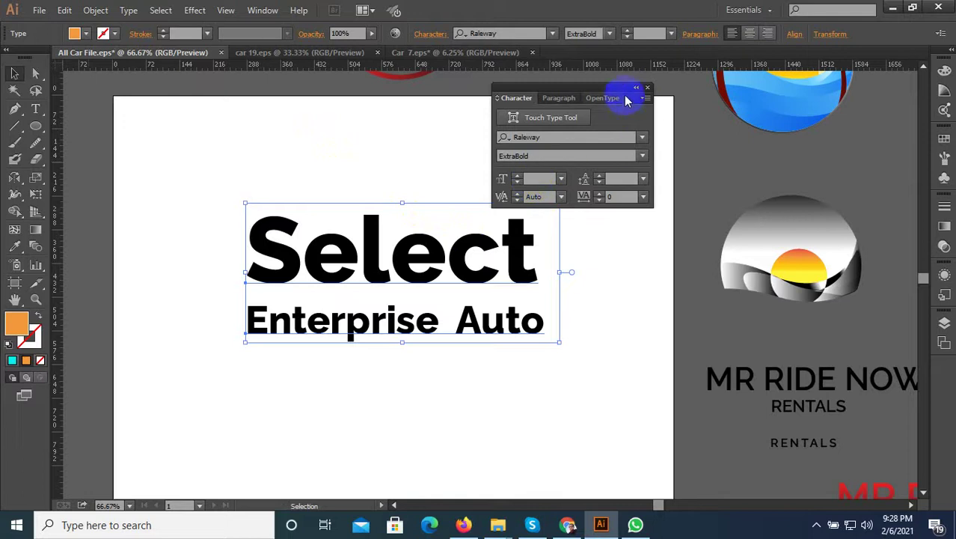
click(646, 99)
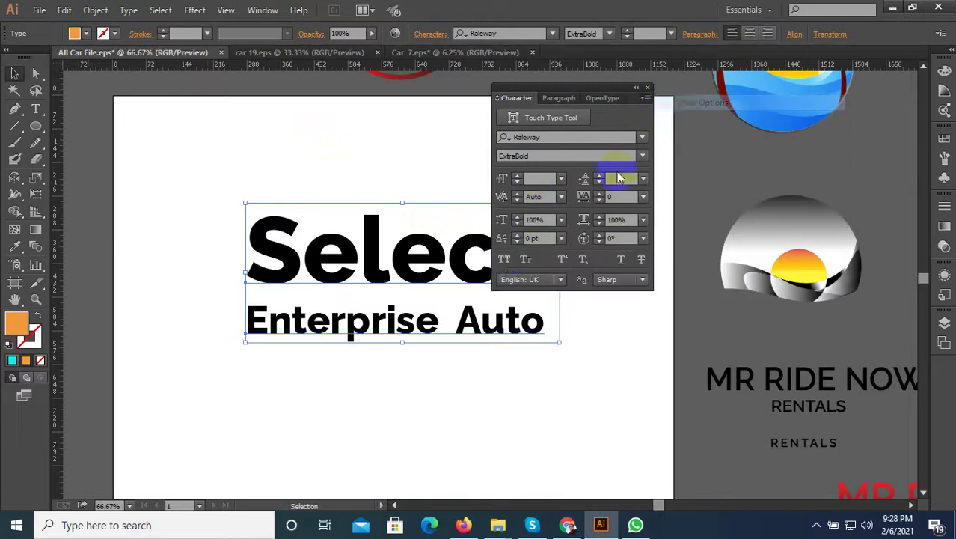
click(505, 260)
Move the logo text slightly lower and scale the block down
click(386, 402)
scroll(386, 401, down, 1)
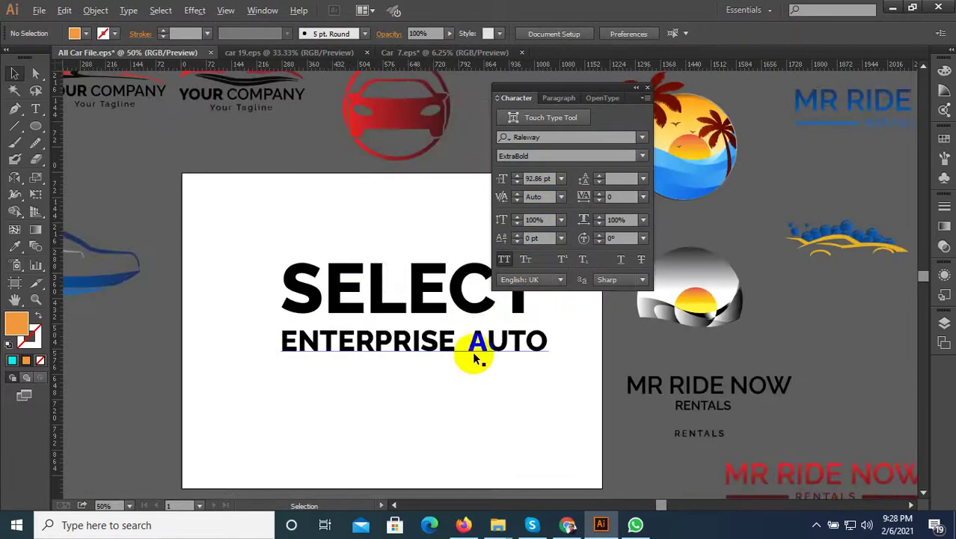
drag(394, 302, 390, 327)
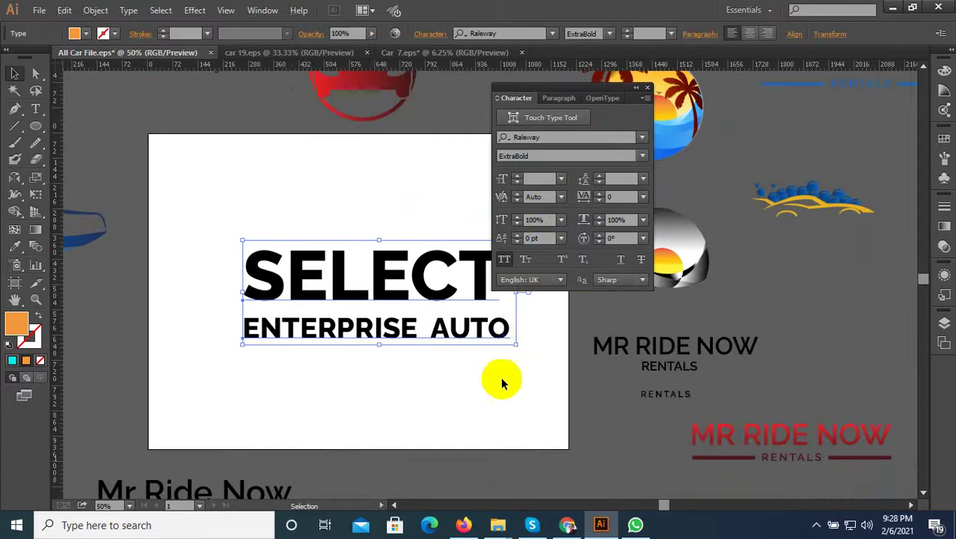
drag(513, 348, 447, 323)
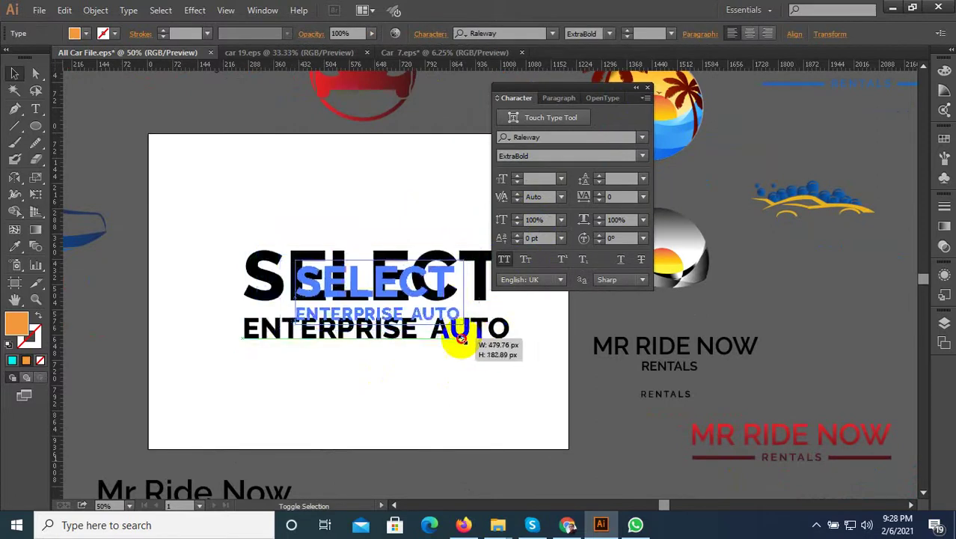
drag(404, 296, 398, 348)
click(398, 349)
Give the ENTERPRISE AUTO line tracking of 200
scroll(420, 369, down, 1)
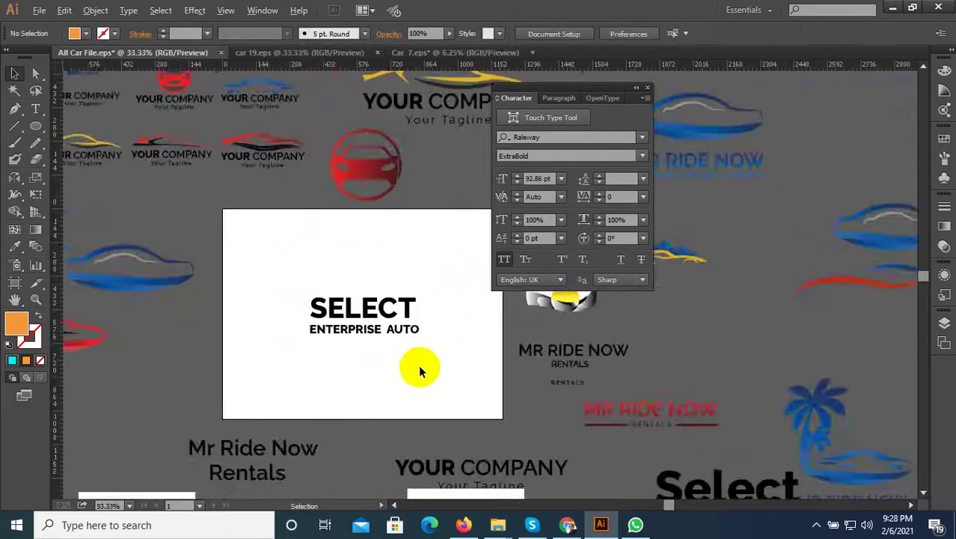
scroll(427, 363, up, 1)
scroll(406, 310, up, 1)
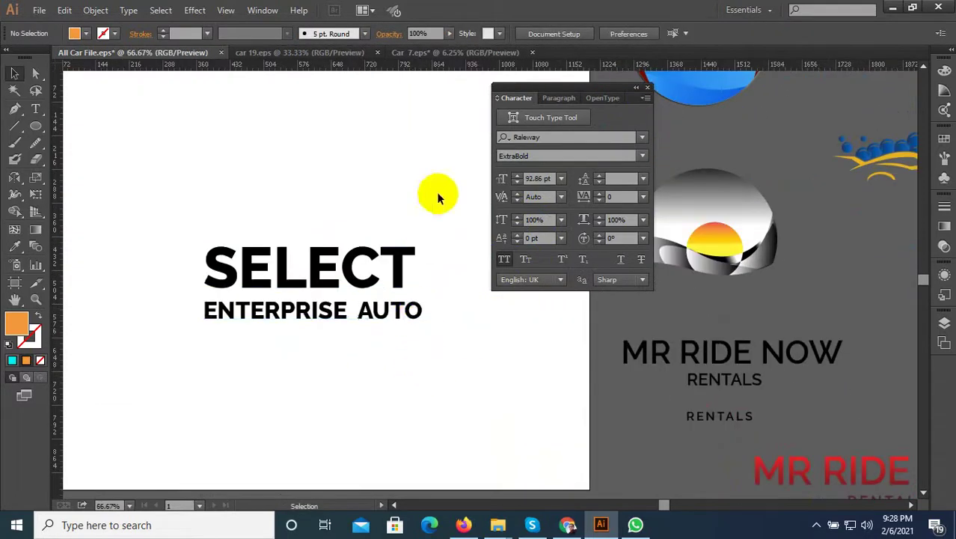
click(413, 305)
scroll(412, 305, up, 3)
scroll(452, 311, down, 2)
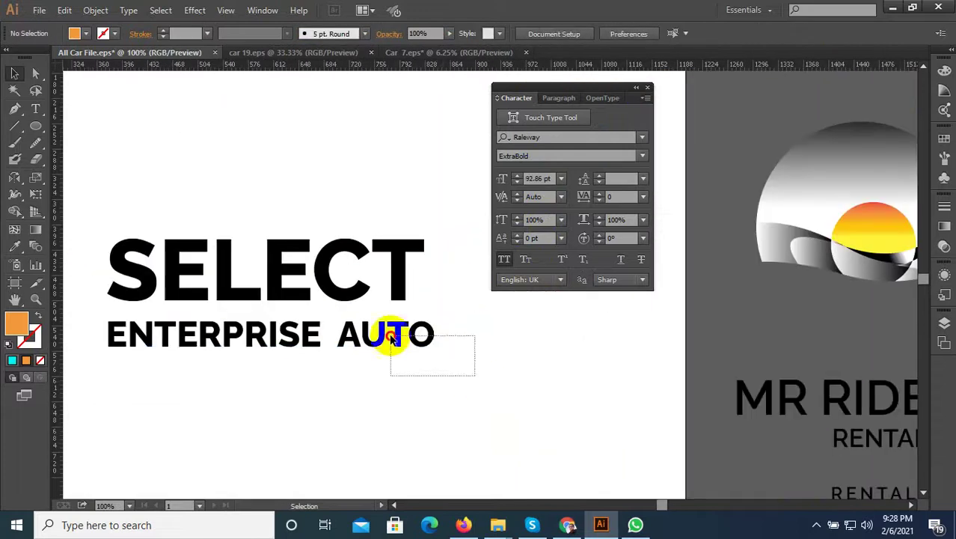
drag(474, 373, 399, 337)
click(404, 383)
click(351, 335)
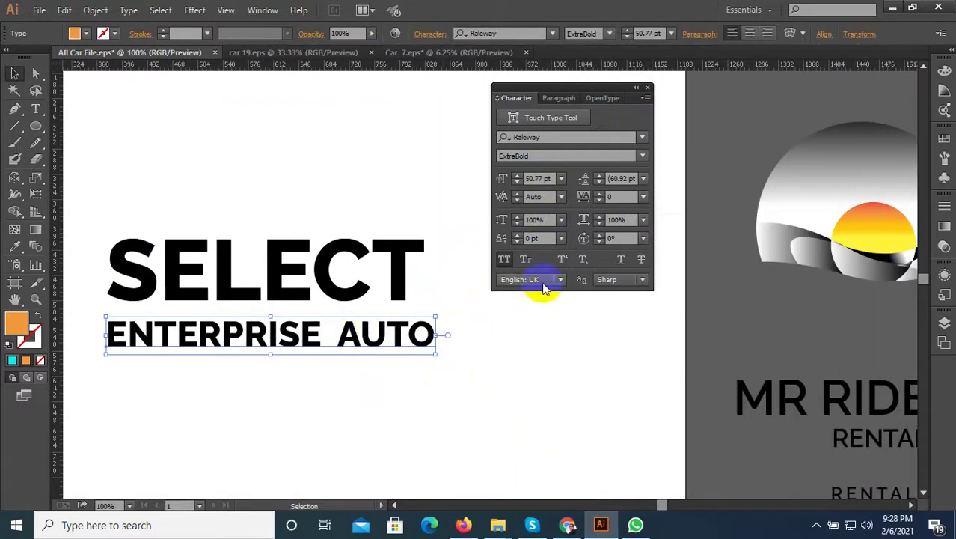
click(622, 195)
text(200)
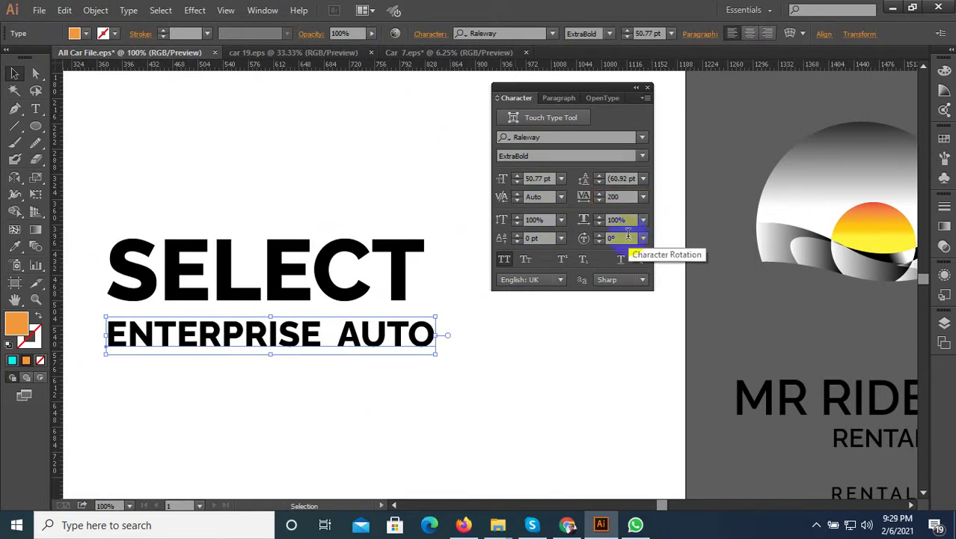
key(Return)
Set the ENTERPRISE AUTO font size to 43 pt
scroll(452, 348, down, 1)
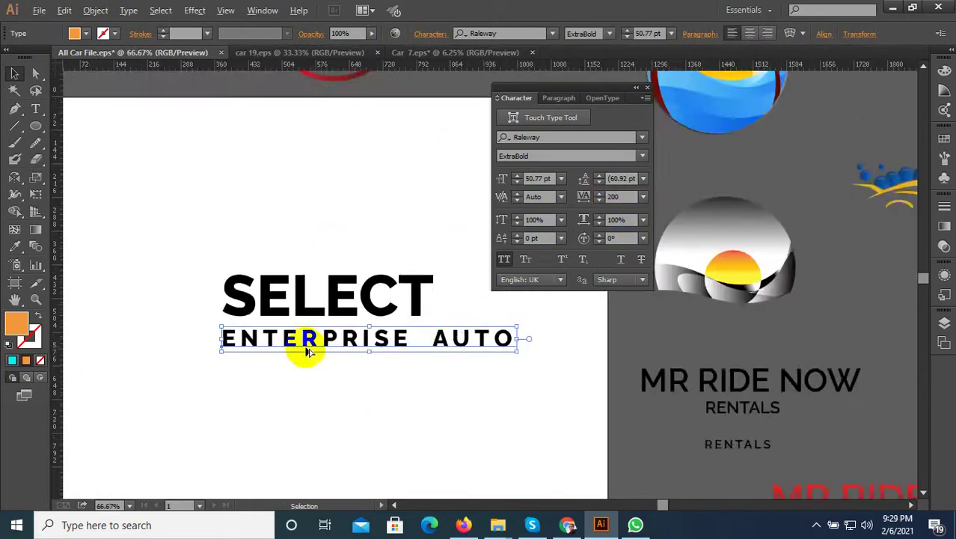
scroll(301, 345, up, 1)
text(48)
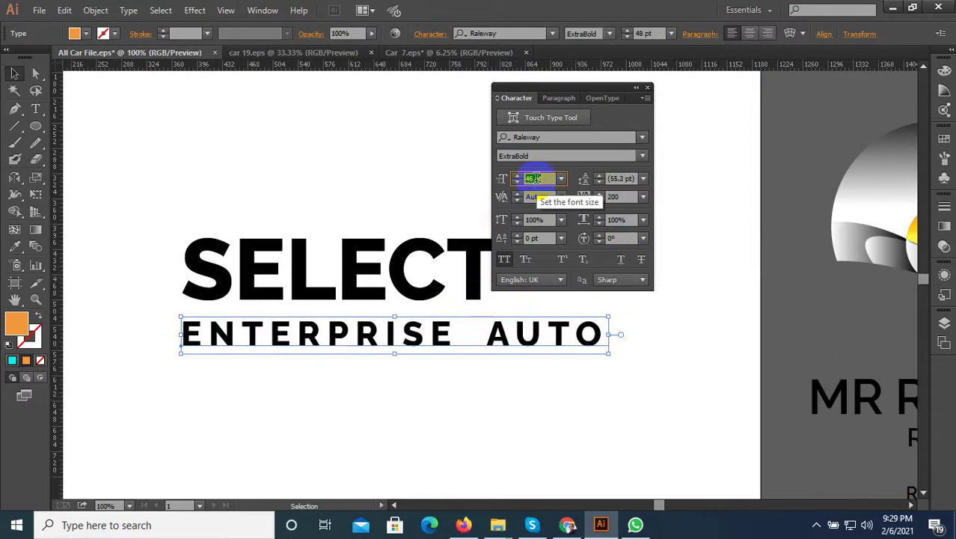
text(43)
key(Return)
scroll(267, 331, down, 2)
scroll(327, 294, up, 1)
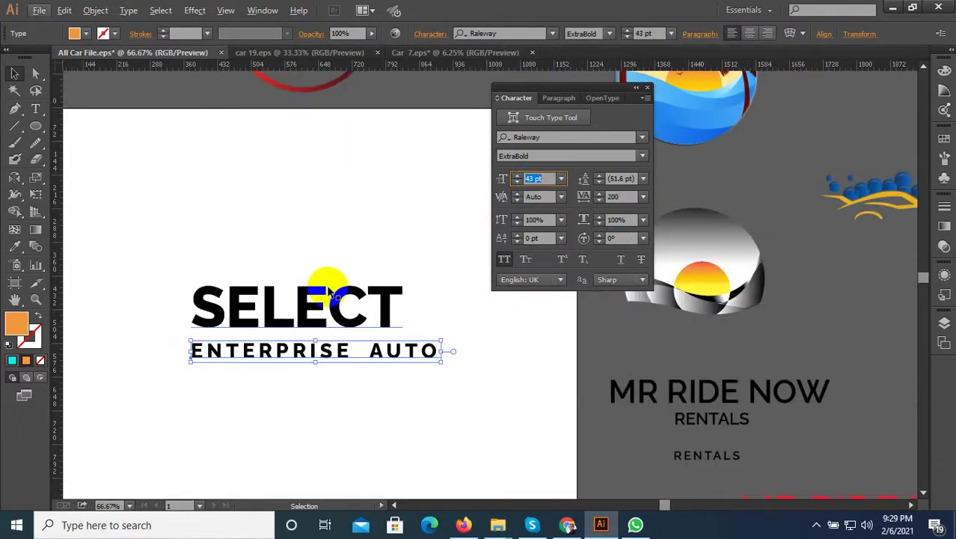
scroll(540, 175, down, 2)
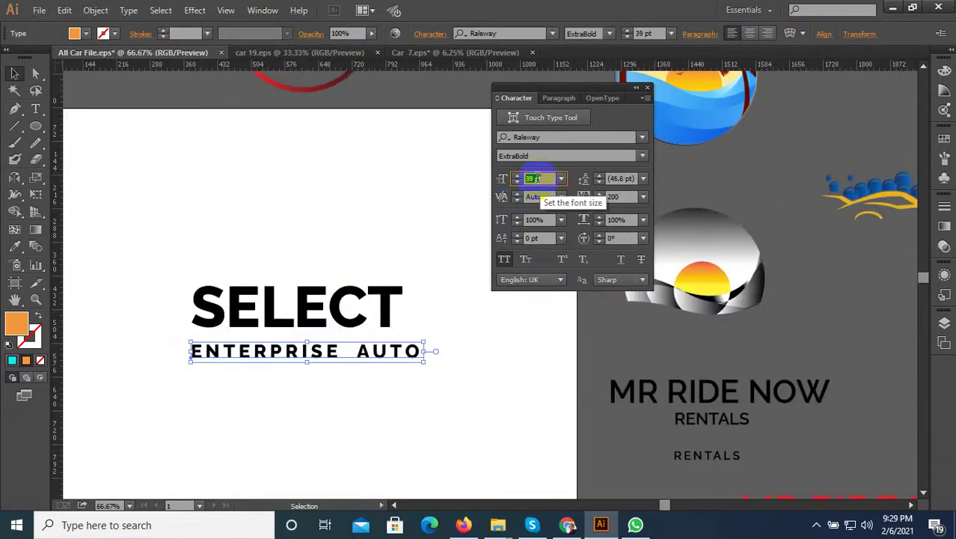
scroll(536, 178, down, 1)
scroll(535, 179, down, 1)
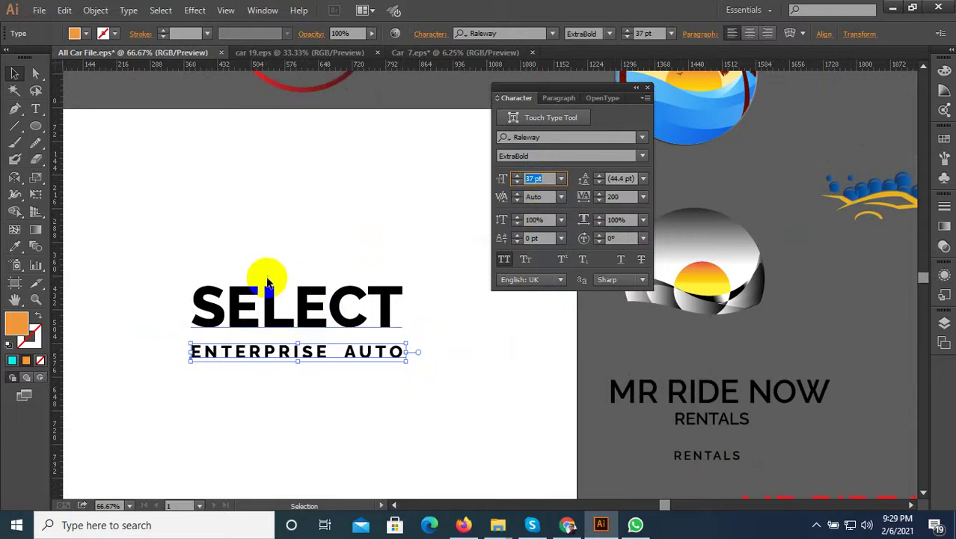
click(238, 392)
Alt-drag a copy of the SELECT logo to the right of the artboard
scroll(256, 393, up, 2)
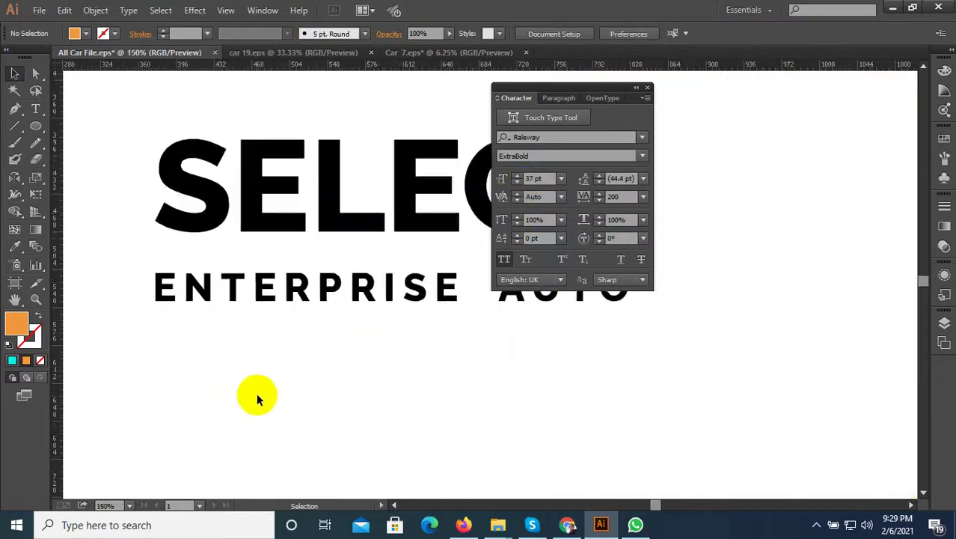
scroll(283, 400, down, 1)
scroll(321, 403, down, 1)
drag(398, 399, 368, 271)
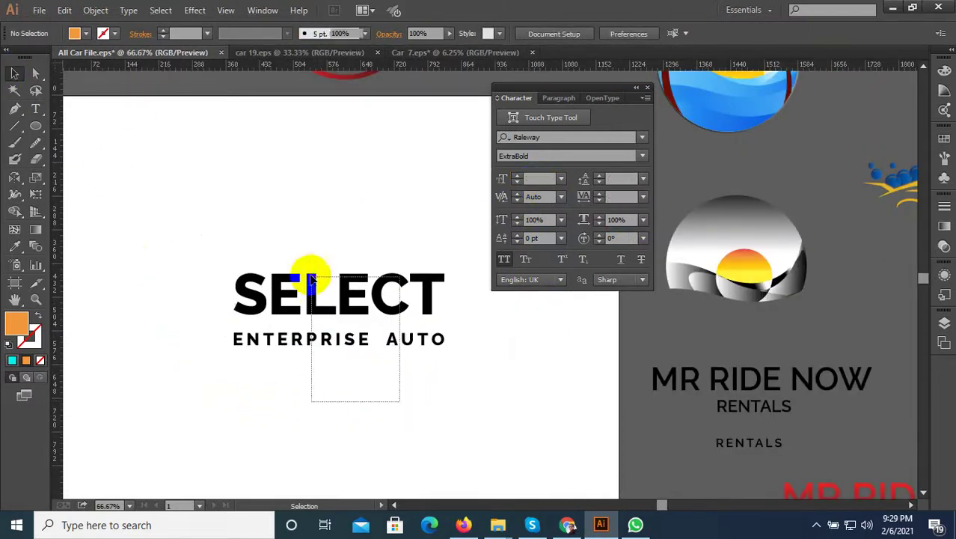
scroll(303, 330, down, 1)
click(316, 388)
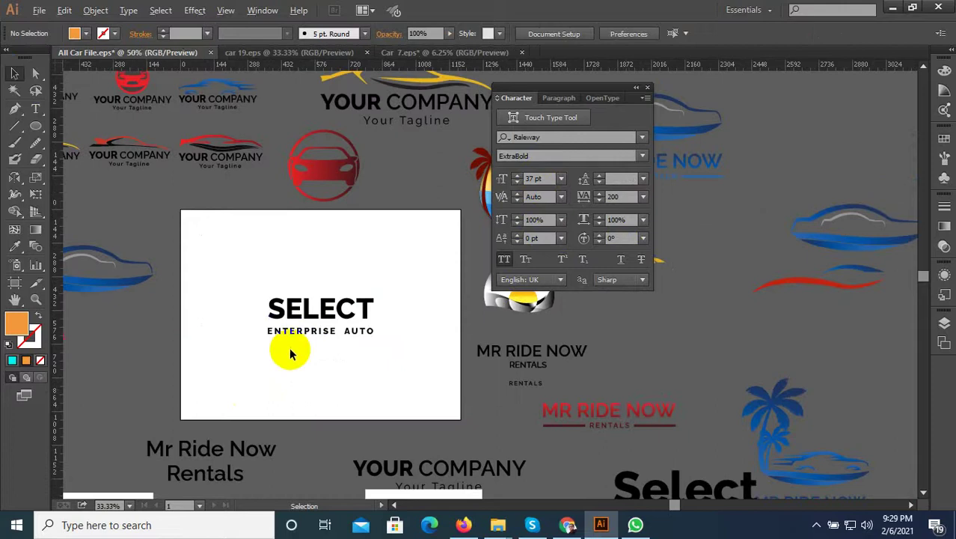
scroll(289, 348, up, 1)
click(331, 274)
scroll(332, 274, down, 1)
drag(340, 270, 704, 313)
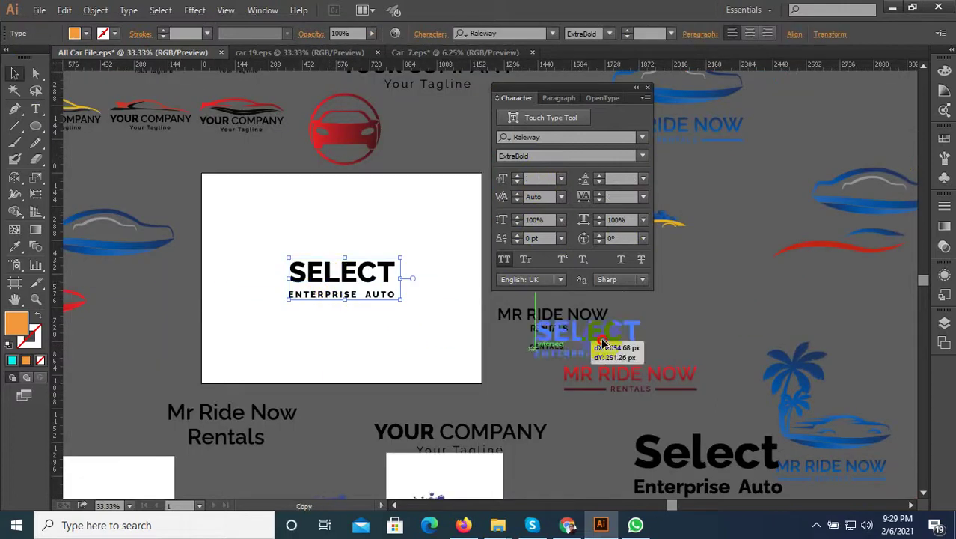
Select both the ENTERPRISE AUTO and SELECT lines together
scroll(341, 269, up, 1)
click(328, 334)
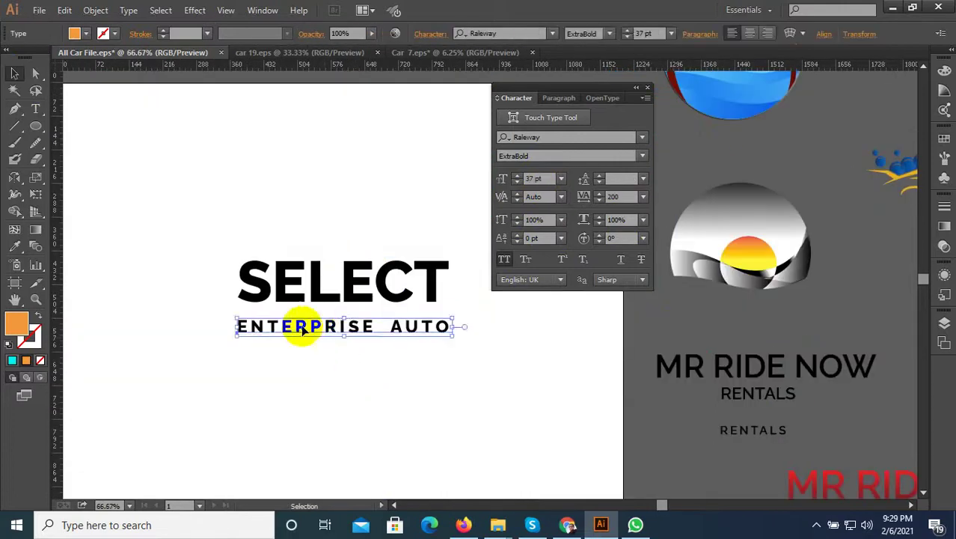
scroll(248, 327, up, 2)
shift+click(295, 200)
Convert the SELECT and ENTERPRISE AUTO text to outlines
right_click(316, 197)
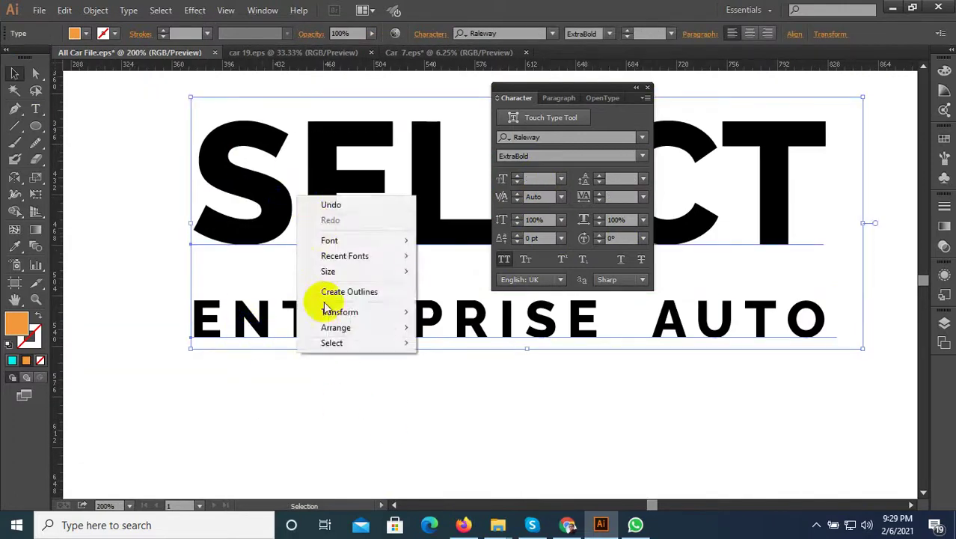
click(332, 292)
click(317, 377)
drag(317, 377, 250, 229)
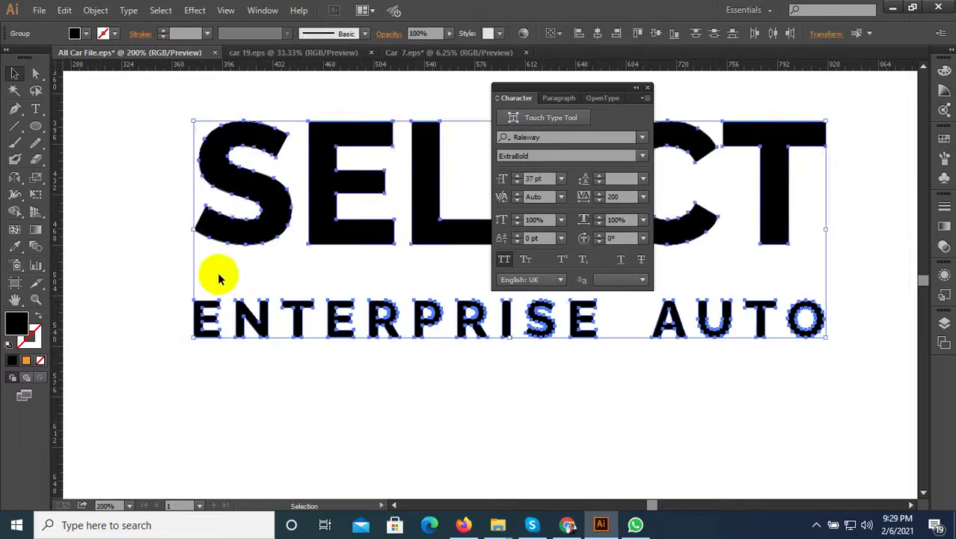
Move the outlined ENTERPRISE AUTO lettering up closer beneath SELECT
mouse_move(241, 265)
mouse_down()
mouse_move(192, 303)
mouse_move(192, 229)
mouse_up()
scroll(179, 270, down, 3)
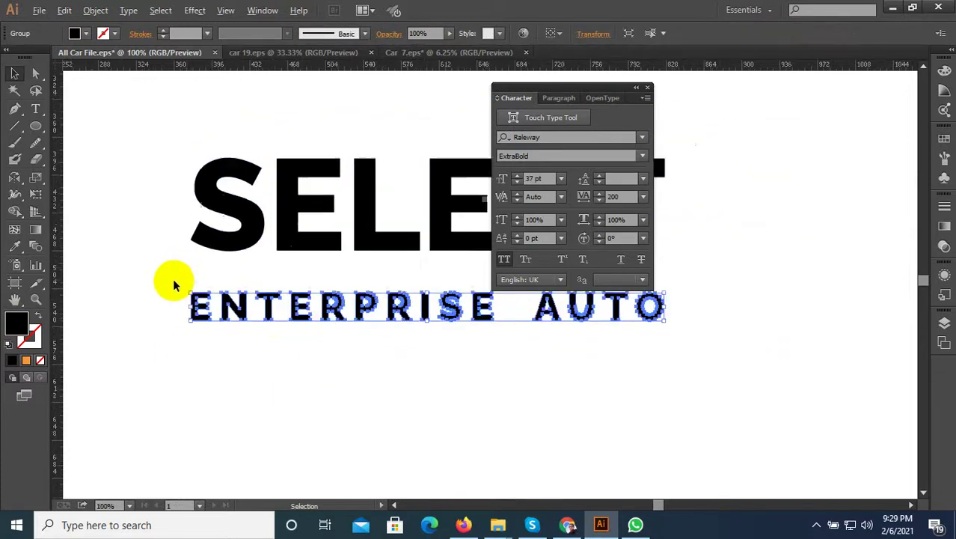
scroll(419, 276, down, 1)
scroll(427, 299, up, 3)
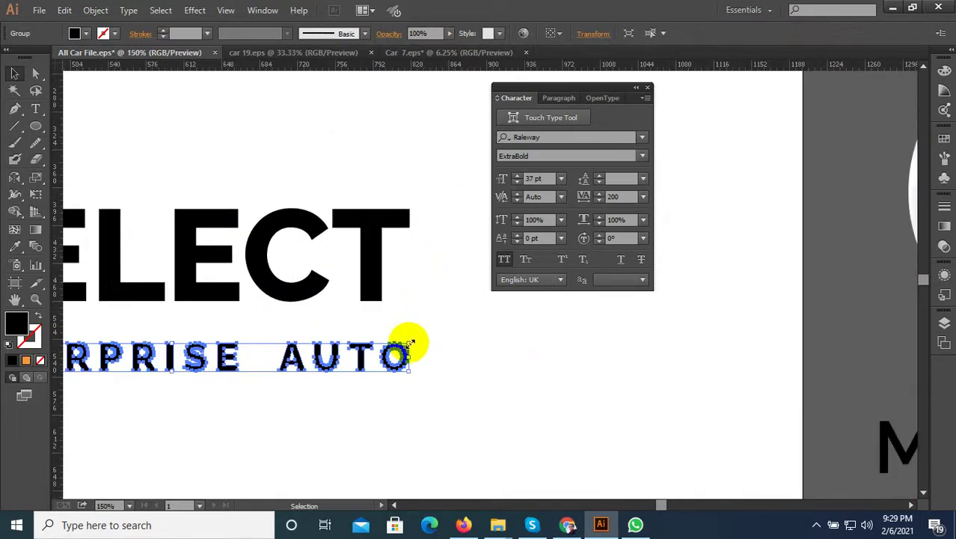
mouse_move(410, 343)
mouse_down()
mouse_move(410, 240)
mouse_move(416, 282)
mouse_up()
scroll(470, 383, down, 3)
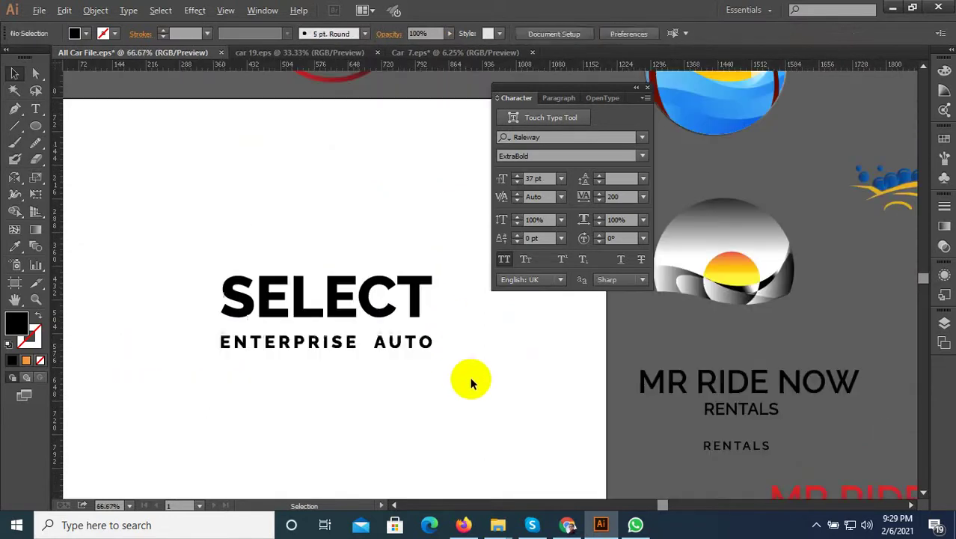
mouse_move(306, 344)
mouse_down()
mouse_move(214, 348)
mouse_move(260, 327)
mouse_move(271, 303)
mouse_up()
scroll(213, 348, up, 3)
Select the whole outlined SELECT logo and reposition it on the artboard
scroll(245, 382, down, 3)
scroll(245, 383, down, 1)
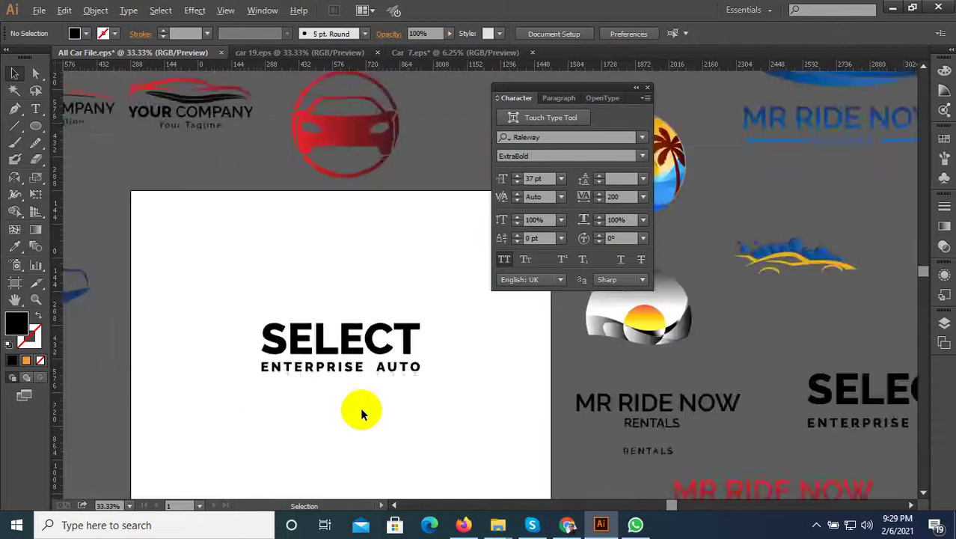
scroll(360, 407, down, 1)
drag(408, 412, 288, 313)
scroll(288, 312, down, 2)
drag(363, 341, 397, 252)
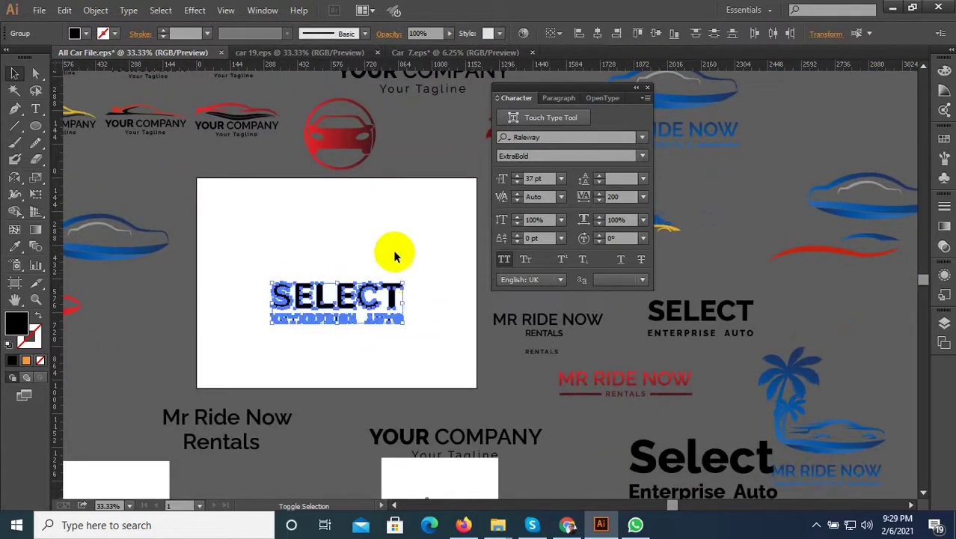
Clear the selection and select the SELECT Enterprise Auto logo group
click(340, 359)
scroll(353, 337, up, 2)
drag(479, 329, 240, 203)
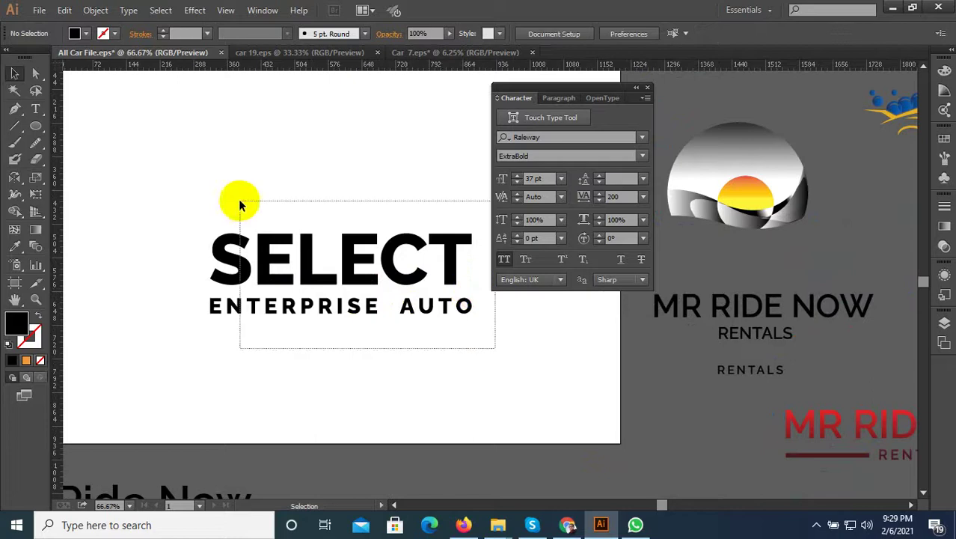
scroll(169, 250, down, 1)
scroll(170, 249, down, 1)
Eyedropper the red car emblem's gradient onto the lettering, then deselect the recoloured logo
click(15, 244)
scroll(318, 324, down, 1)
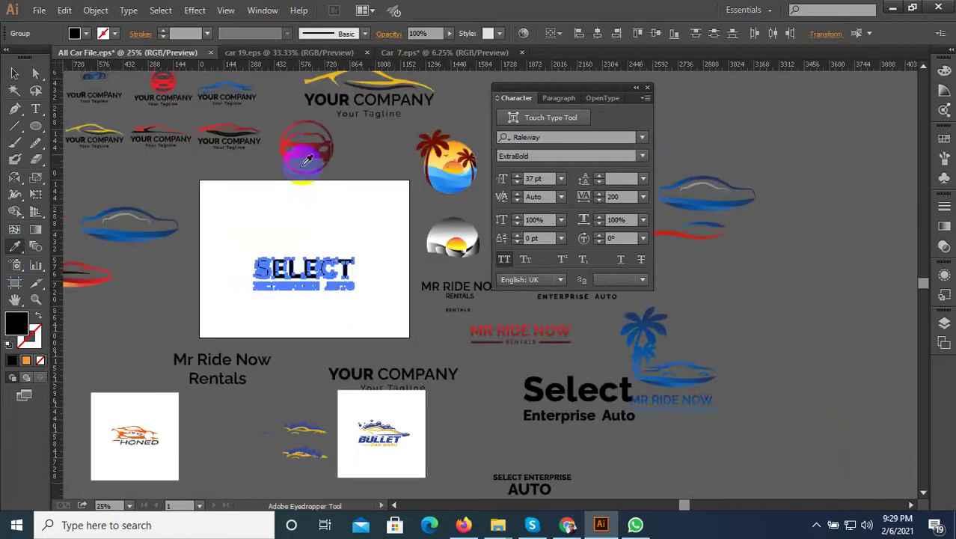
click(292, 169)
scroll(307, 260, up, 1)
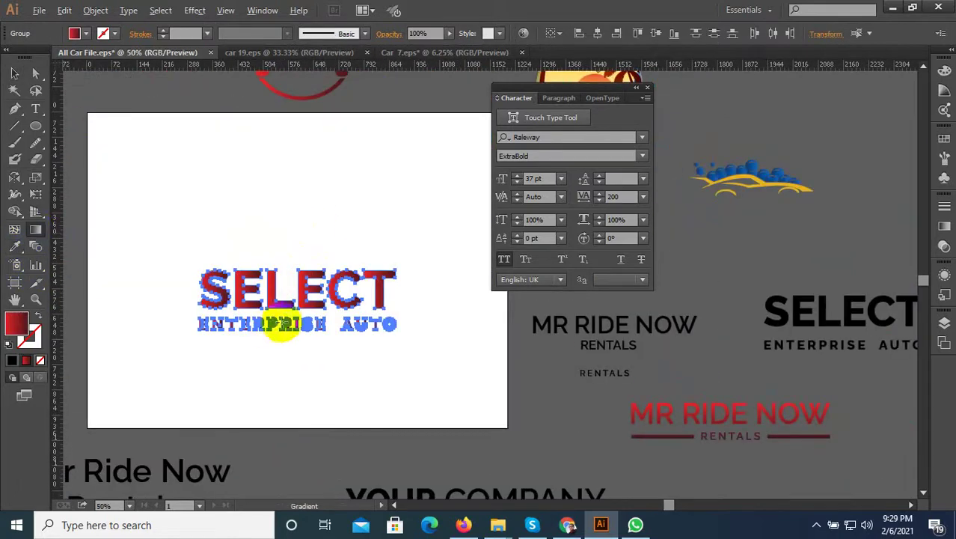
scroll(281, 326, up, 1)
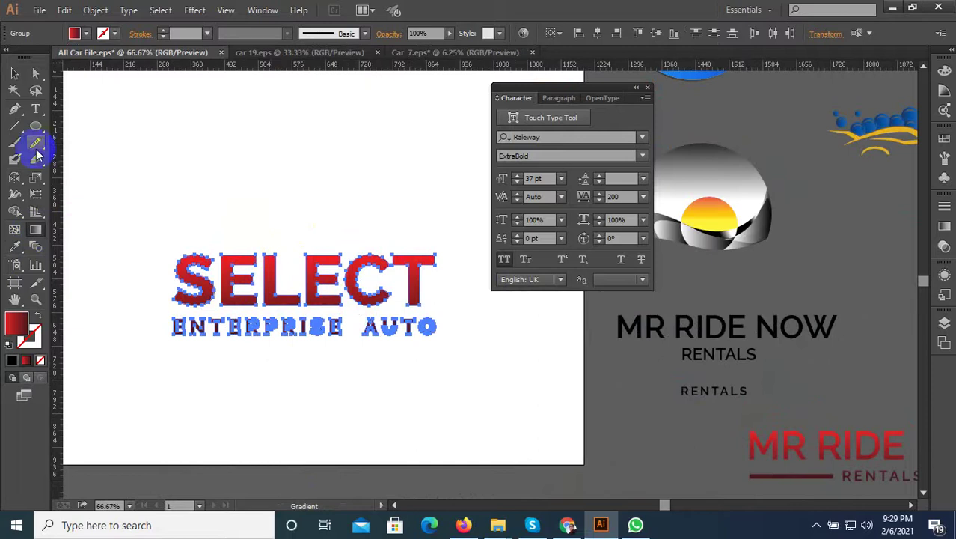
click(364, 400)
scroll(382, 379, down, 1)
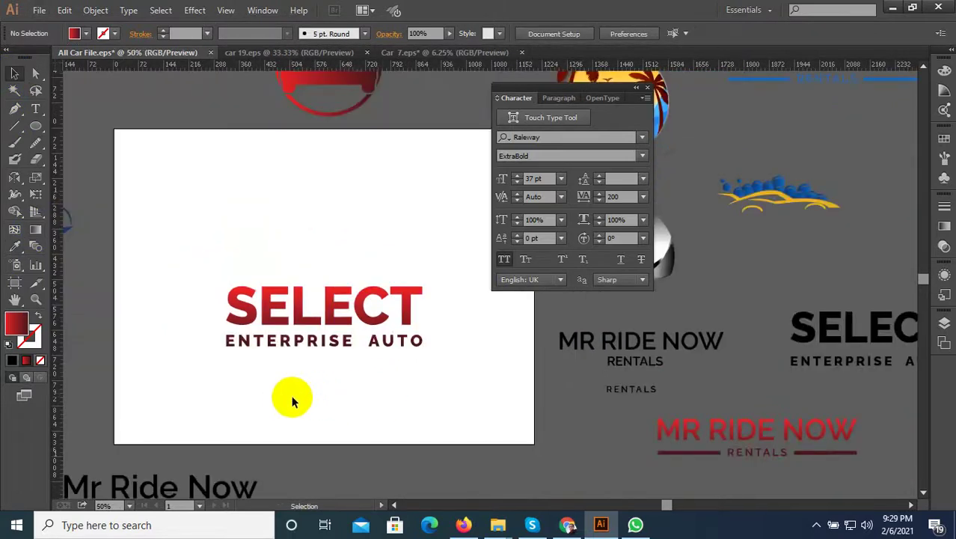
scroll(292, 402, up, 1)
scroll(349, 390, down, 2)
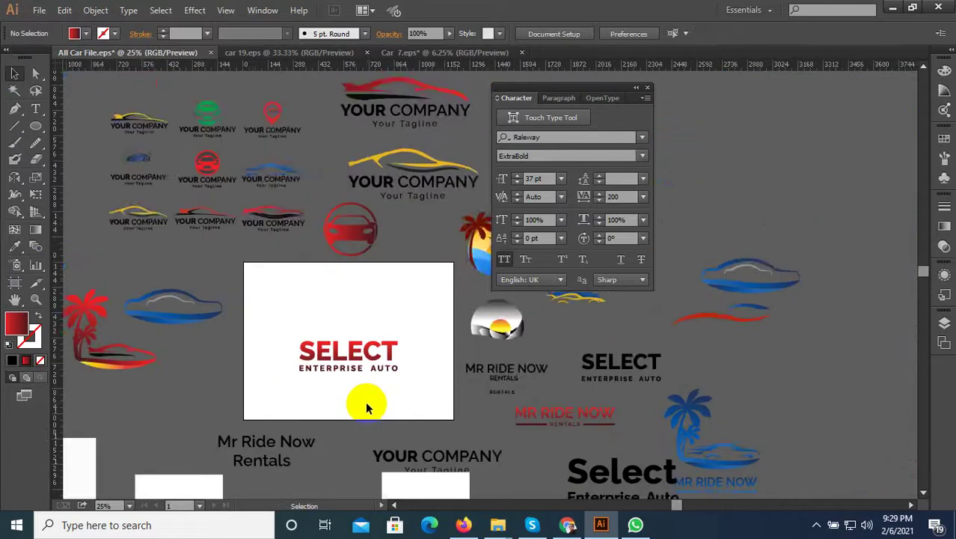
Pan the canvas around the SELECT logo and nudge the HONED image into place
scroll(366, 402, down, 1)
click(373, 361)
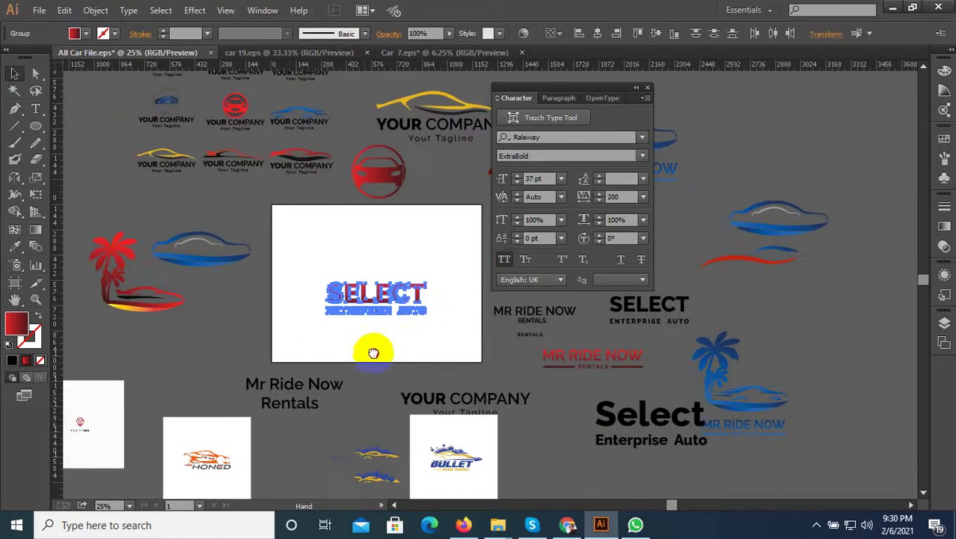
drag(373, 352, 456, 292)
click(401, 399)
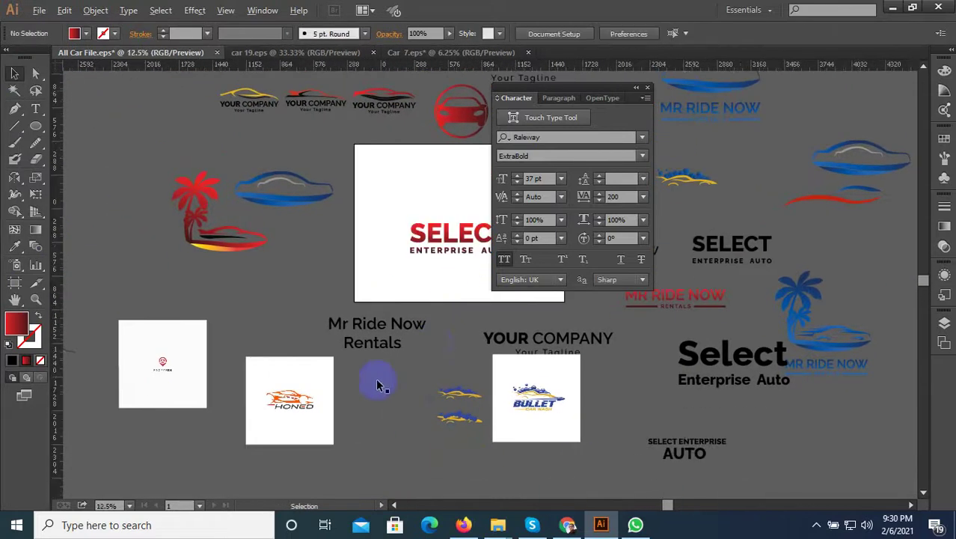
scroll(375, 378, down, 2)
mouse_move(363, 369)
mouse_down()
mouse_move(394, 312)
mouse_move(351, 378)
mouse_up()
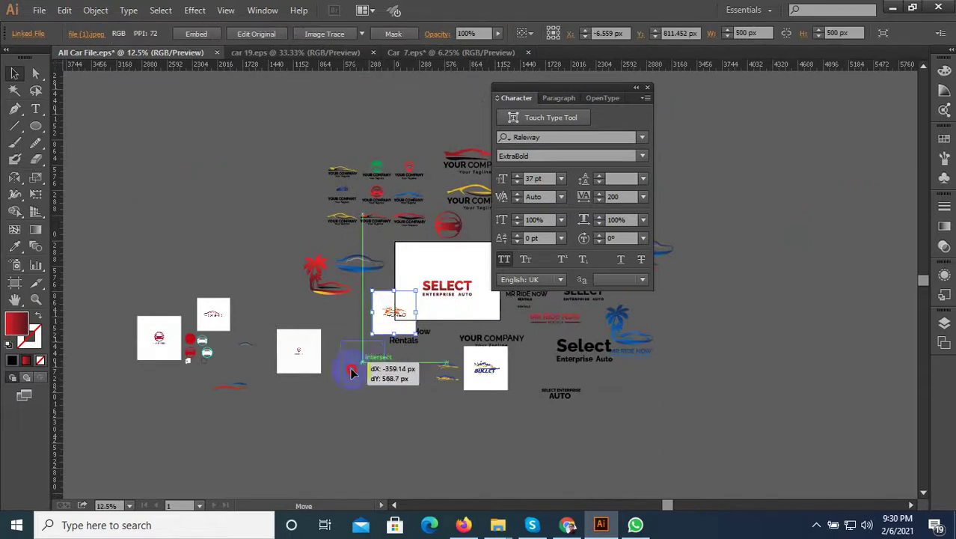
scroll(419, 314, up, 2)
Move another reference image box down and to the left
click(432, 293)
scroll(432, 293, down, 2)
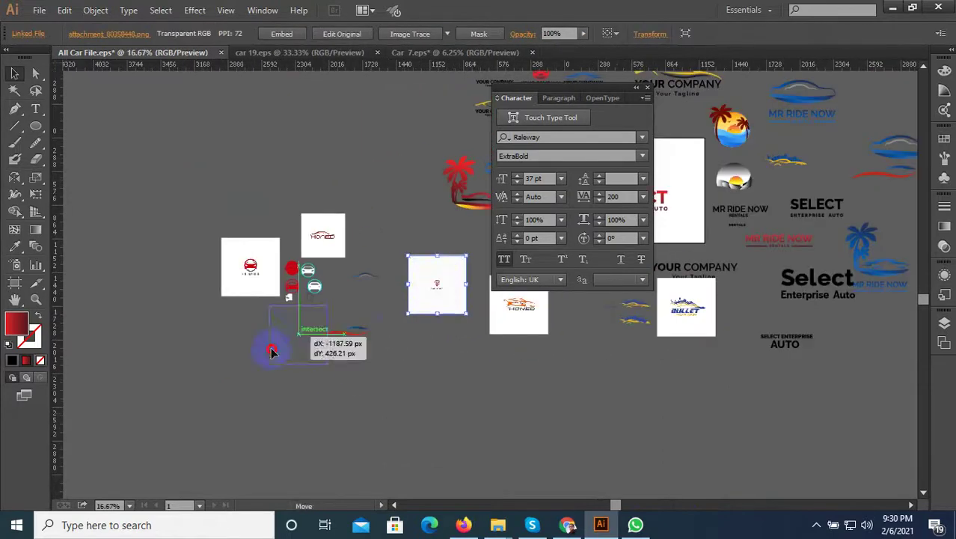
drag(433, 293, 251, 363)
scroll(254, 360, up, 4)
scroll(260, 356, up, 4)
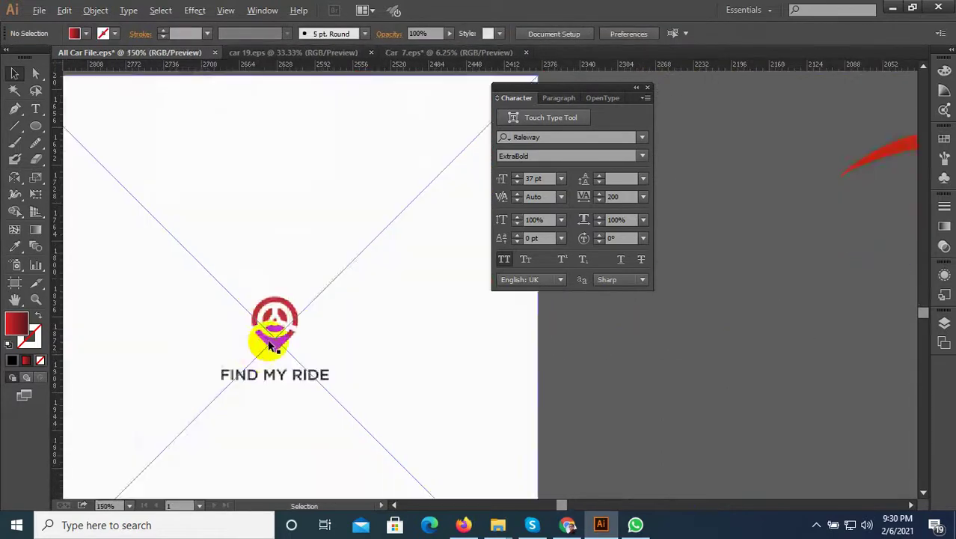
scroll(267, 342, up, 2)
scroll(172, 344, down, 2)
scroll(92, 390, down, 1)
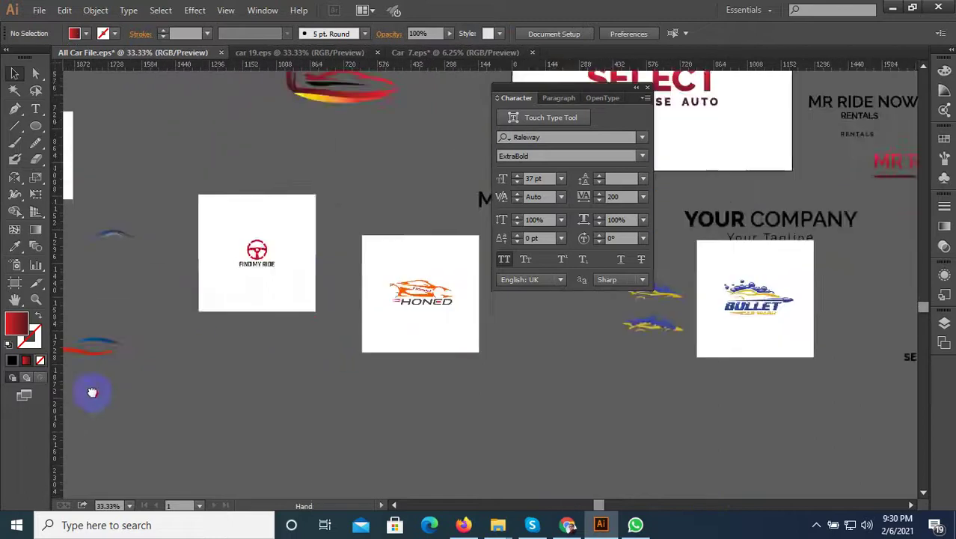
scroll(253, 306, up, 2)
scroll(252, 307, down, 2)
Move the FIND MY RIDE image into open space and zoom in on its swoosh
drag(311, 244, 271, 359)
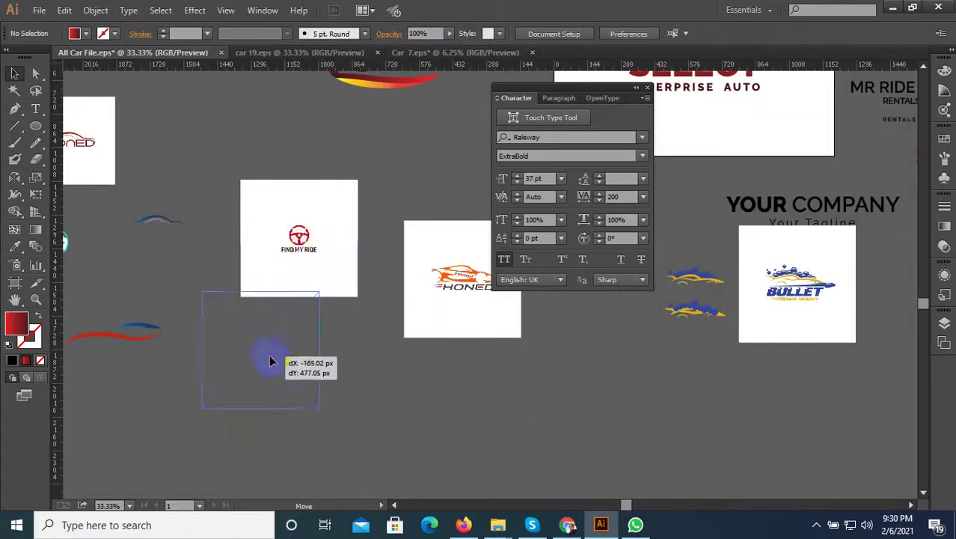
key(ctrl+z)
scroll(296, 206, up, 3)
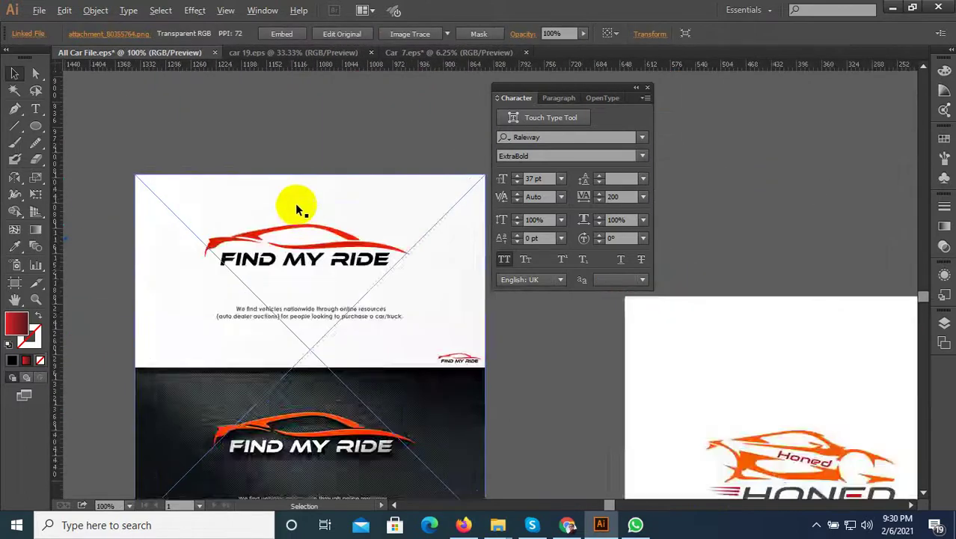
scroll(305, 250, up, 2)
scroll(309, 247, down, 3)
scroll(310, 247, down, 3)
drag(316, 267, 245, 154)
scroll(246, 154, up, 2)
scroll(182, 134, up, 4)
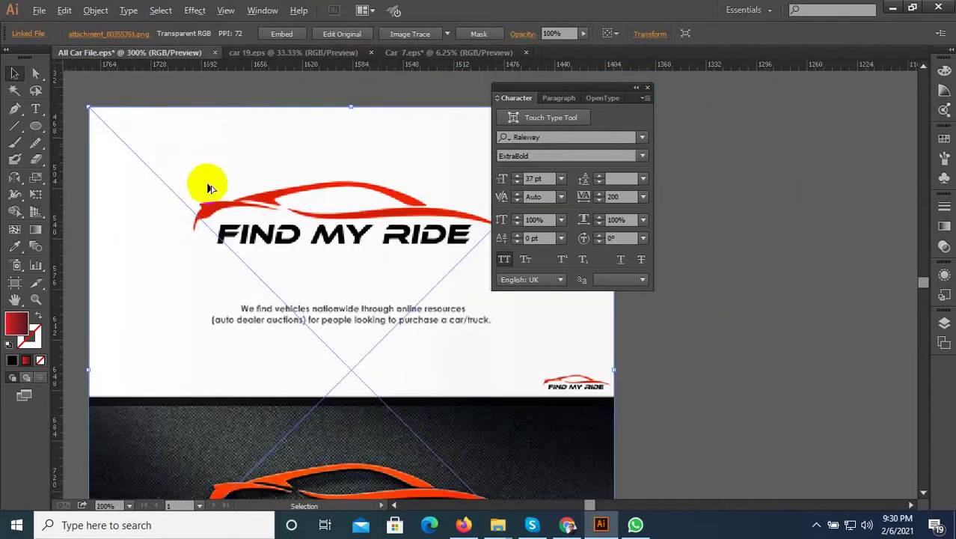
scroll(187, 247, up, 1)
scroll(185, 315, down, 1)
scroll(183, 255, up, 1)
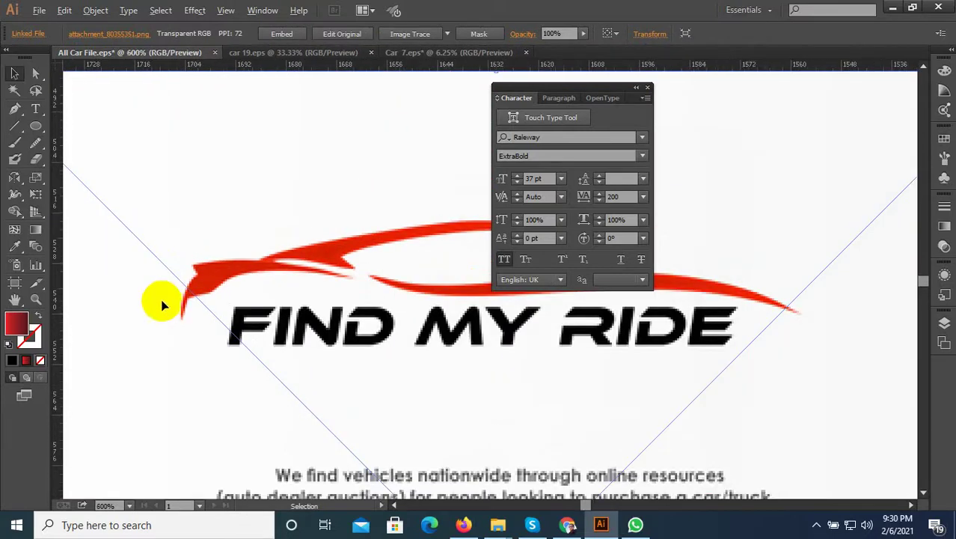
scroll(90, 304, up, 2)
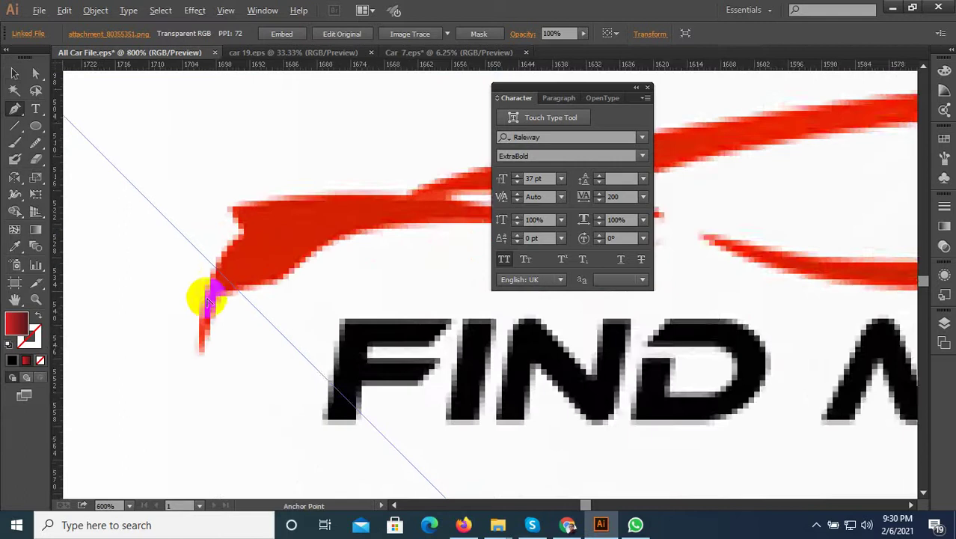
Pen-trace the swoosh's left tip with curved anchors and close the shape at its start
scroll(206, 348, up, 2)
click(202, 375)
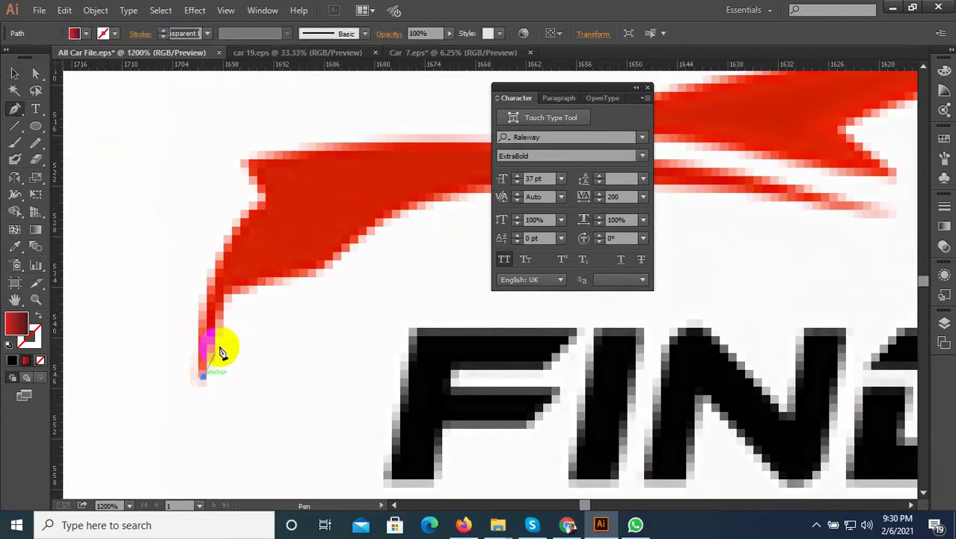
click(233, 298)
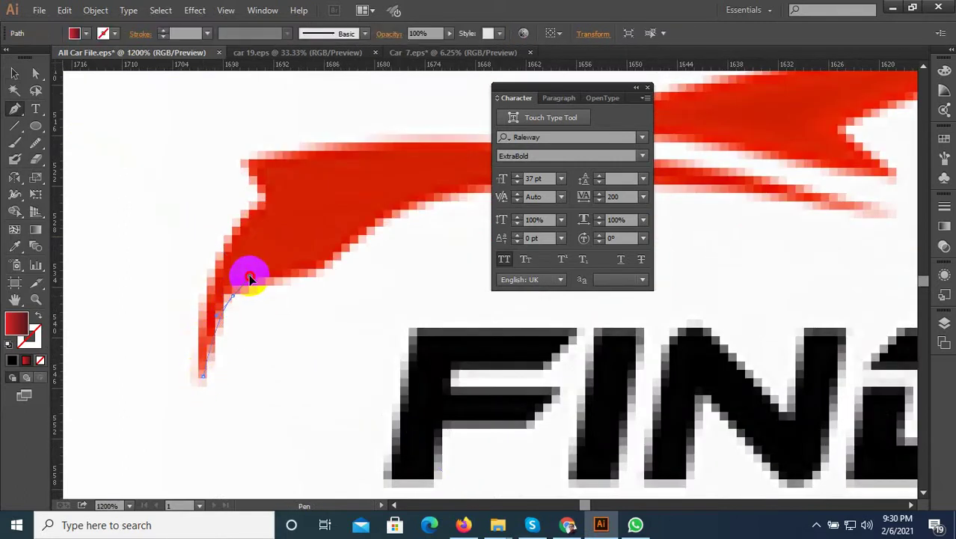
mouse_move(248, 288)
mouse_down()
mouse_move(342, 274)
mouse_move(196, 336)
mouse_move(273, 284)
mouse_move(261, 274)
mouse_move(178, 322)
mouse_move(321, 301)
mouse_move(433, 303)
mouse_move(422, 299)
mouse_up()
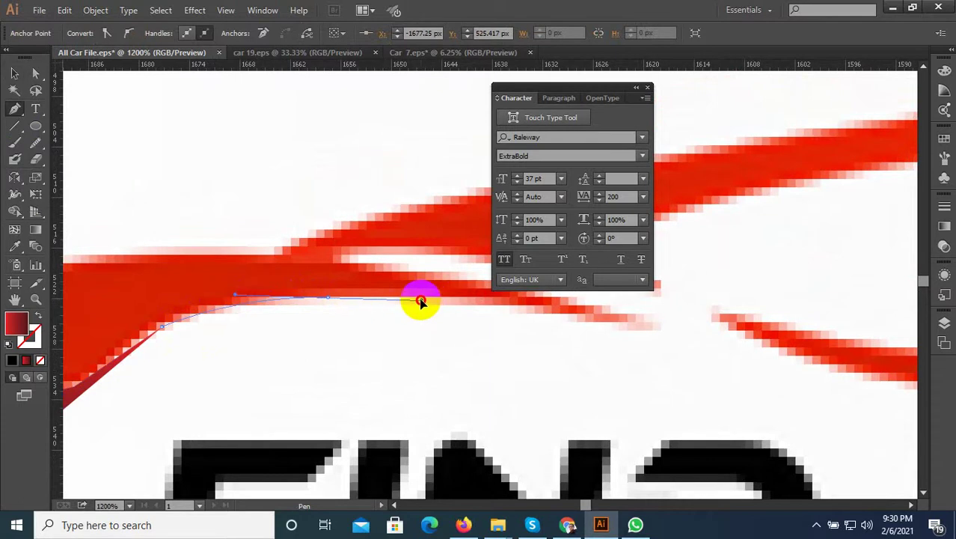
scroll(390, 306, right, 3)
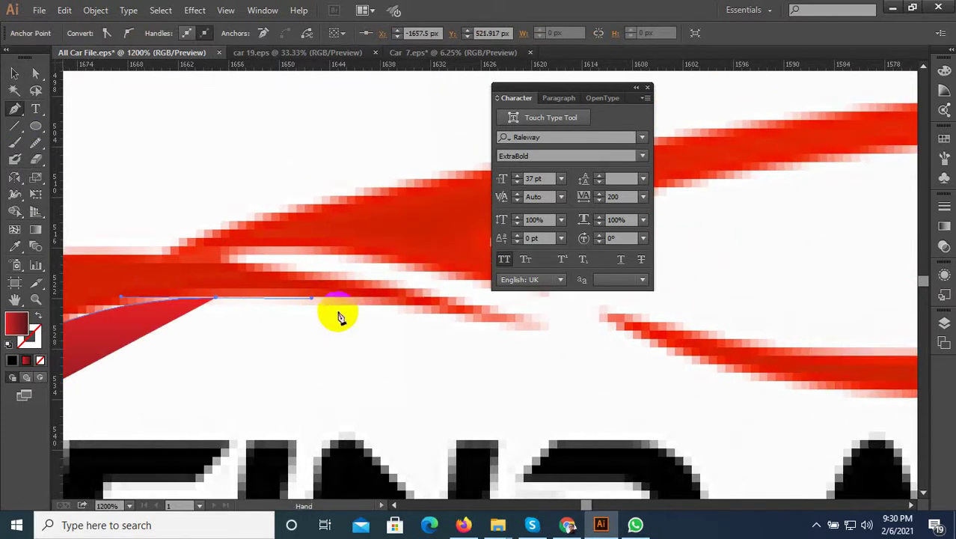
click(219, 301)
scroll(171, 309, down, 1)
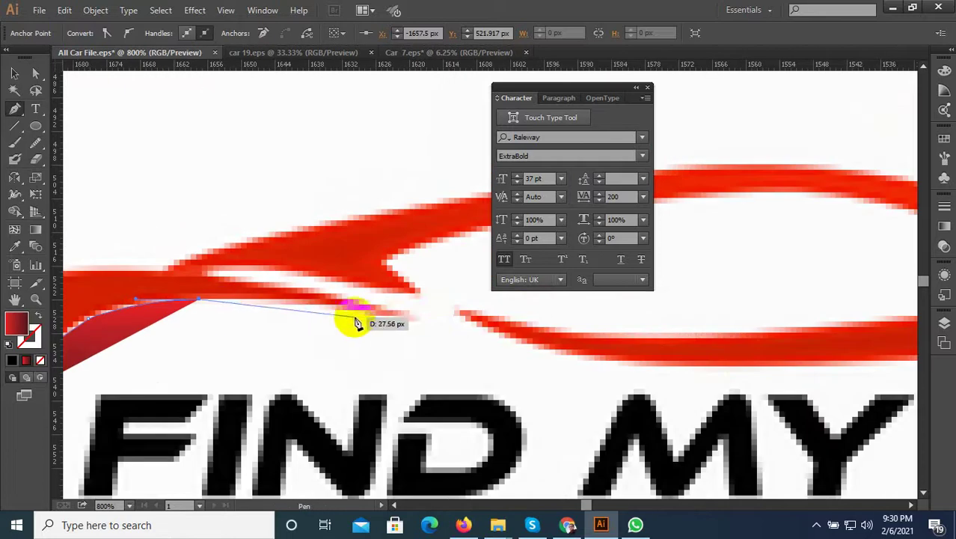
click(407, 317)
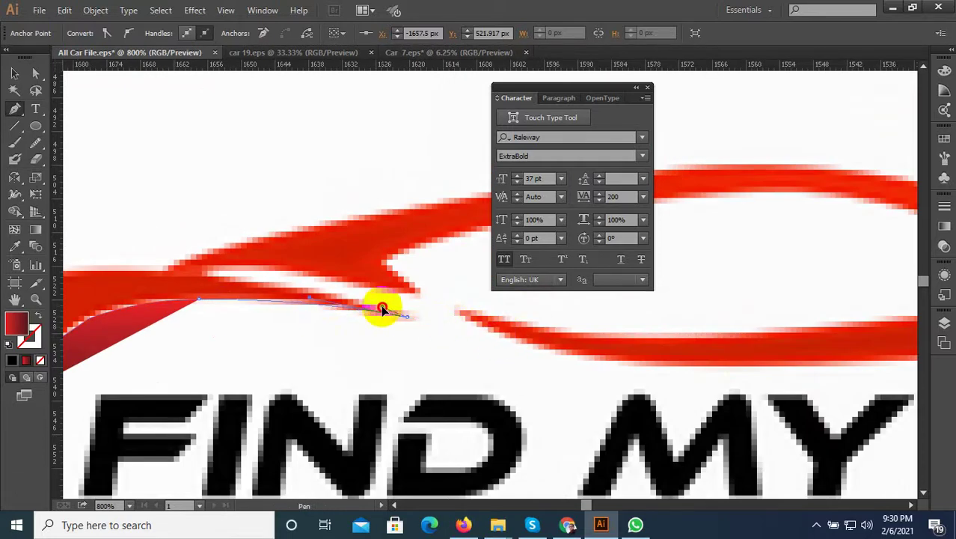
click(342, 310)
scroll(404, 307, up, 1)
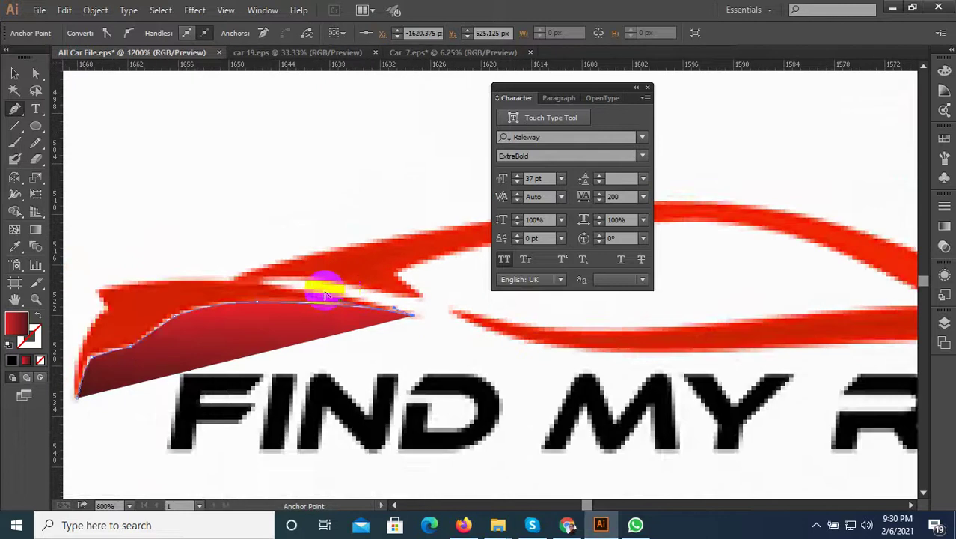
scroll(196, 282, down, 1)
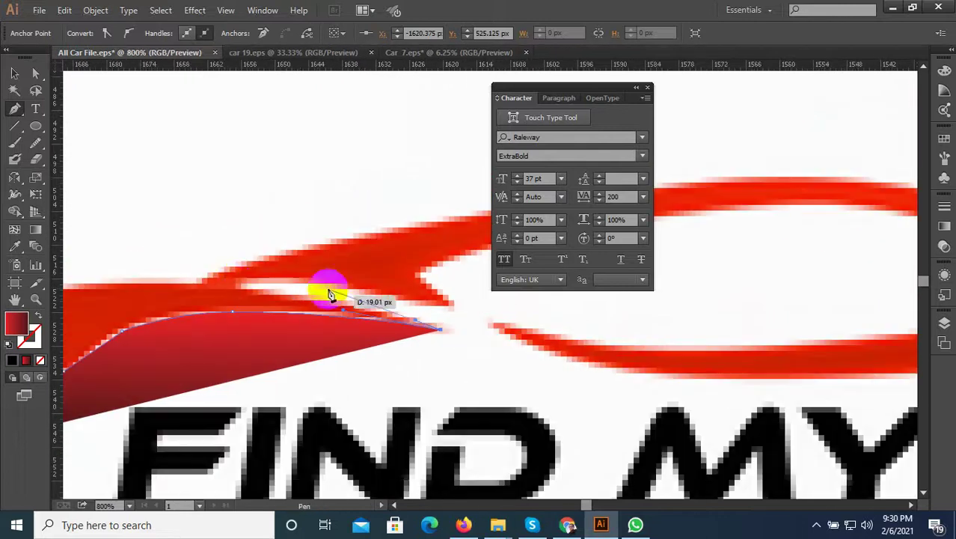
drag(241, 294, 171, 283)
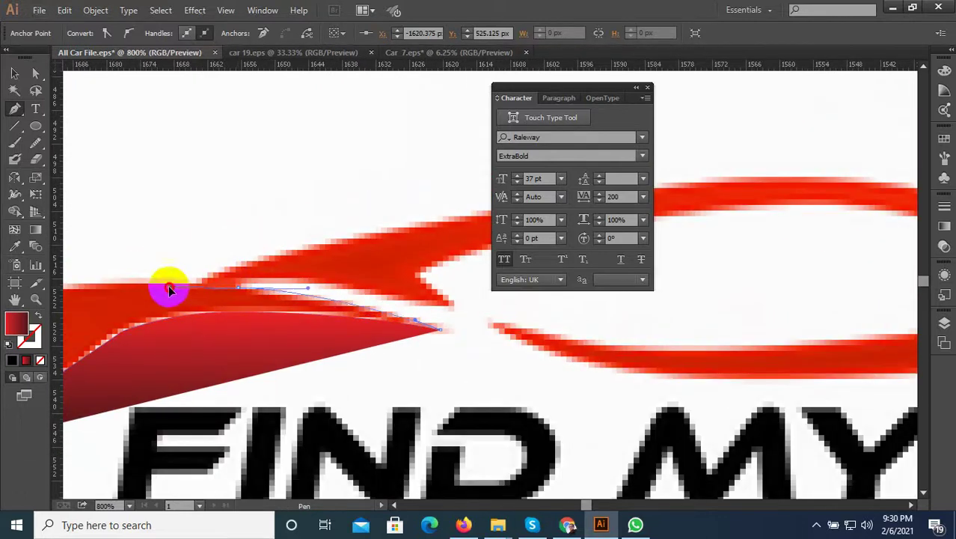
click(102, 280)
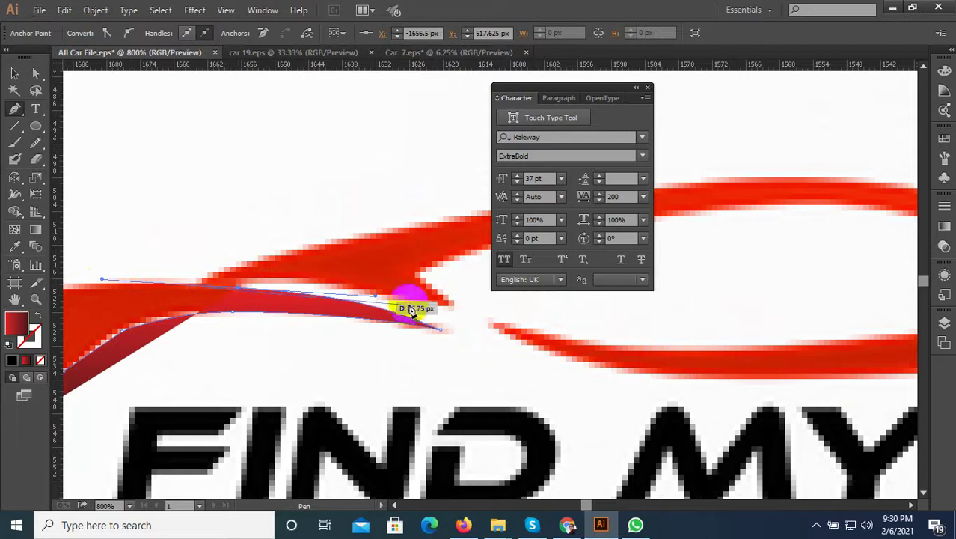
click(427, 335)
Trace the pointed prongs, breaking handles so curves hug the swoosh's lower edge and tip
mouse_move(426, 335)
mouse_down()
mouse_move(250, 297)
mouse_move(303, 292)
mouse_move(252, 292)
mouse_up()
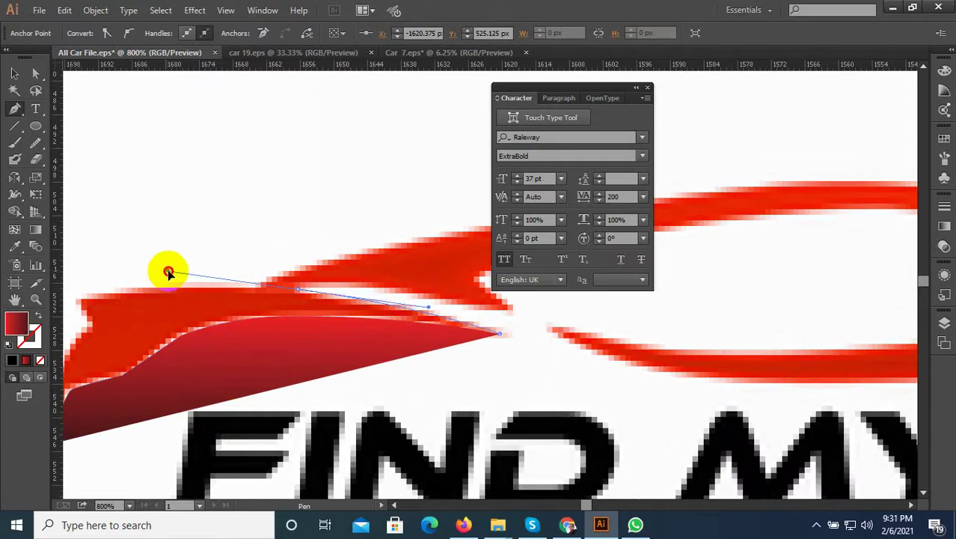
drag(164, 276, 145, 271)
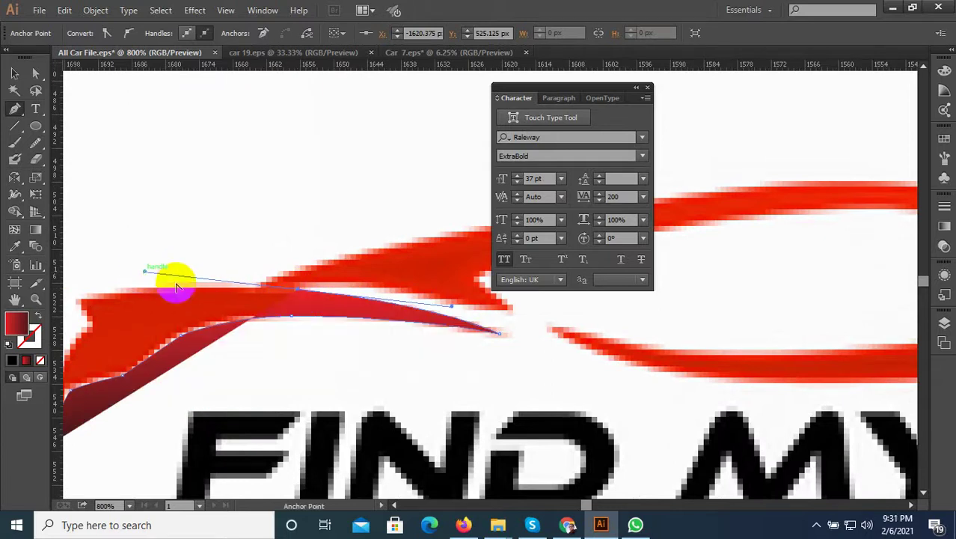
drag(297, 294, 441, 294)
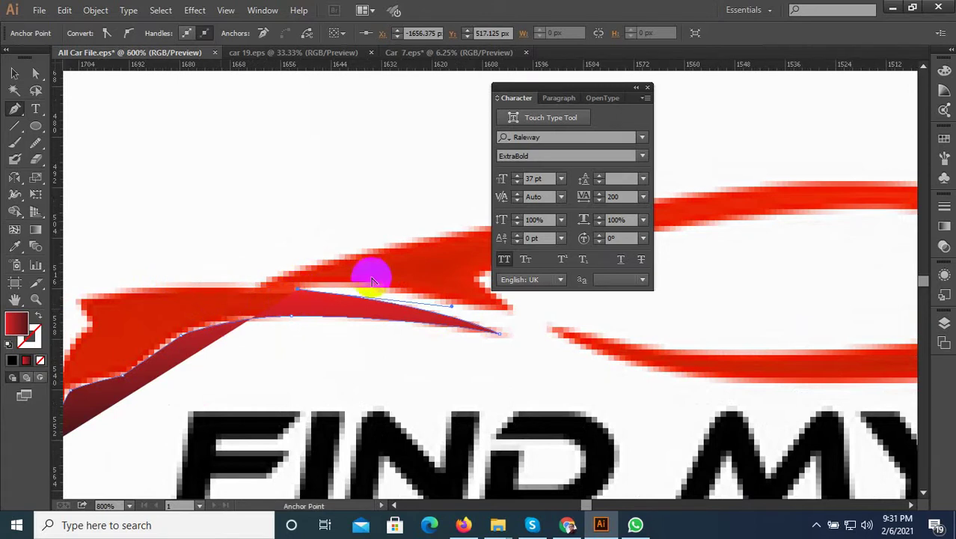
key(ctrl+minus)
scroll(441, 294, up, 1)
mouse_move(377, 314)
mouse_down()
mouse_move(341, 310)
mouse_move(416, 306)
mouse_up()
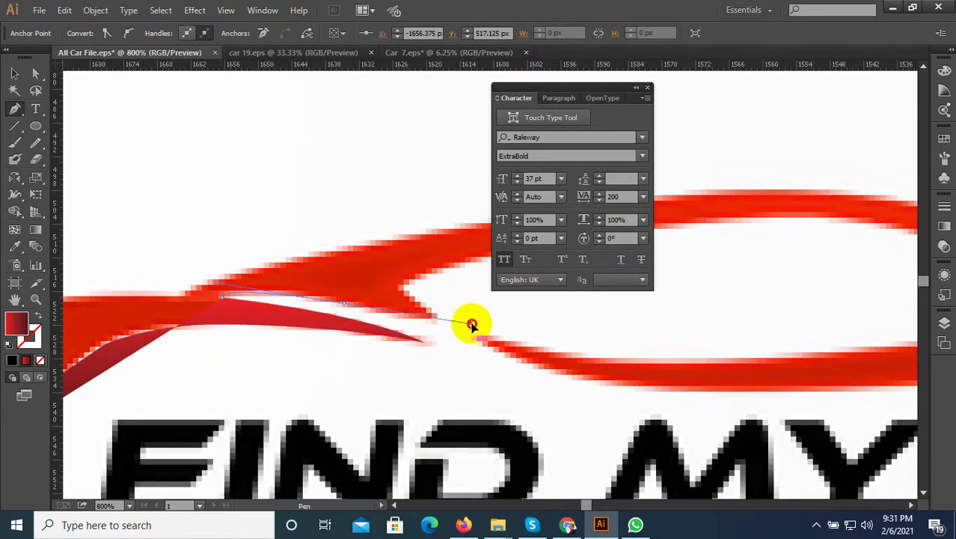
drag(479, 327, 471, 326)
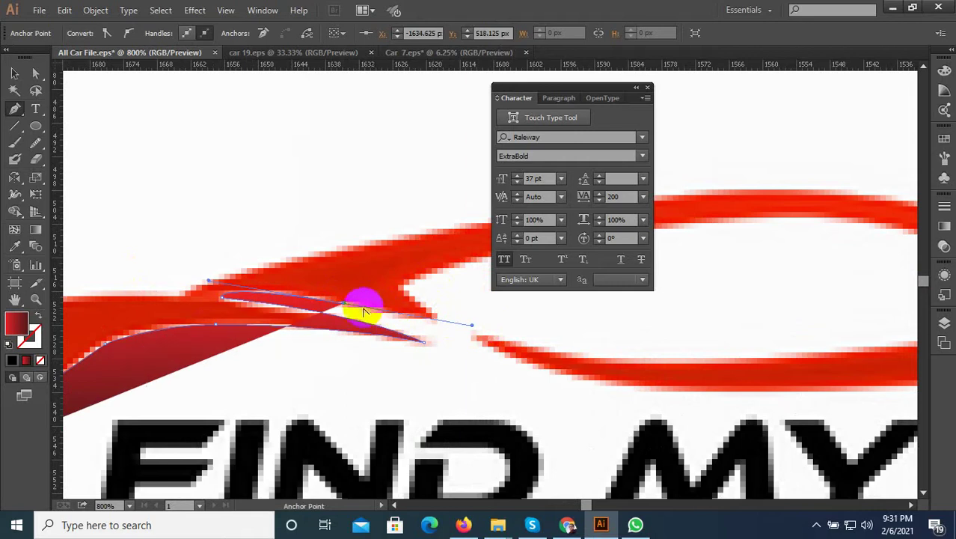
scroll(367, 331, up, 1)
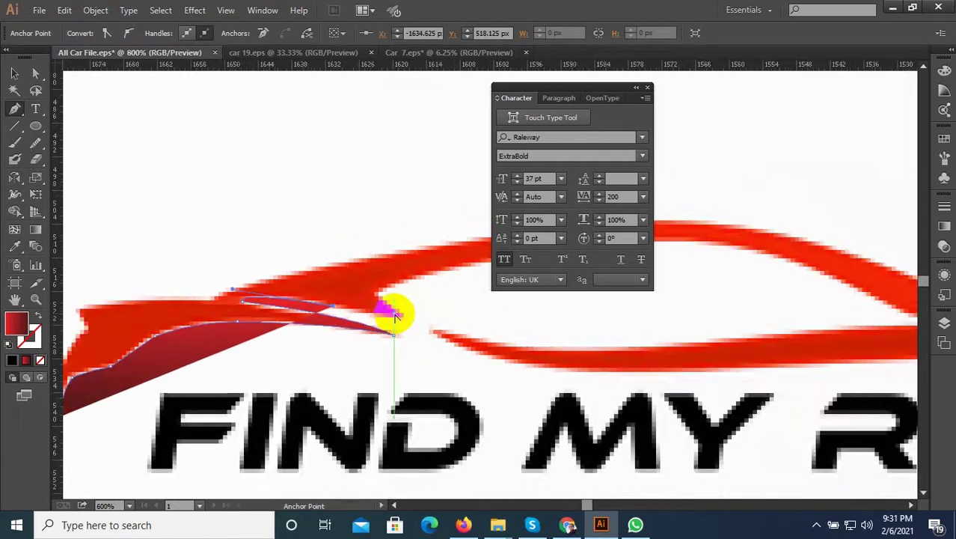
mouse_move(395, 314)
mouse_down()
mouse_move(409, 320)
mouse_move(425, 307)
mouse_move(245, 274)
mouse_up()
scroll(150, 310, down, 3)
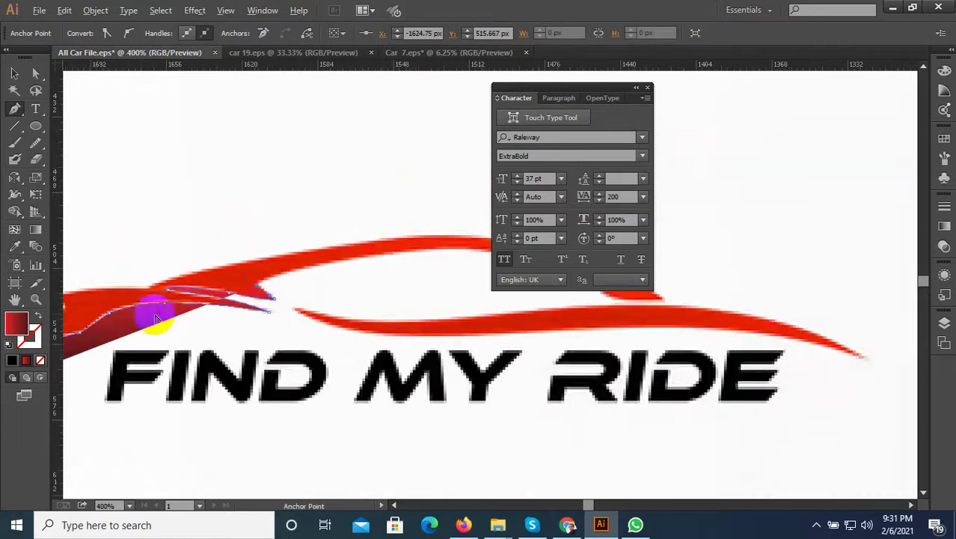
Place curved anchors along the roof line and down the roof's slope
scroll(150, 310, down, 1)
scroll(304, 250, up, 2)
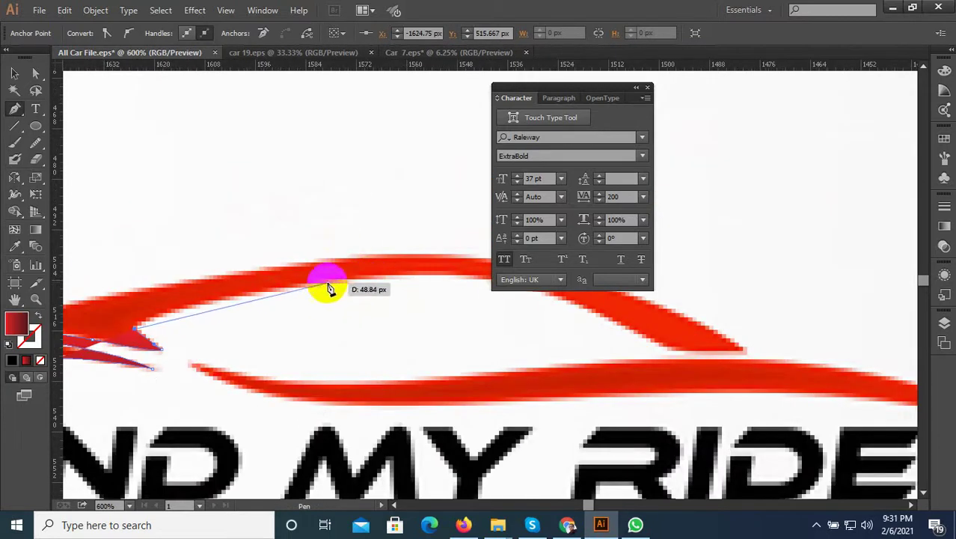
drag(315, 286, 415, 279)
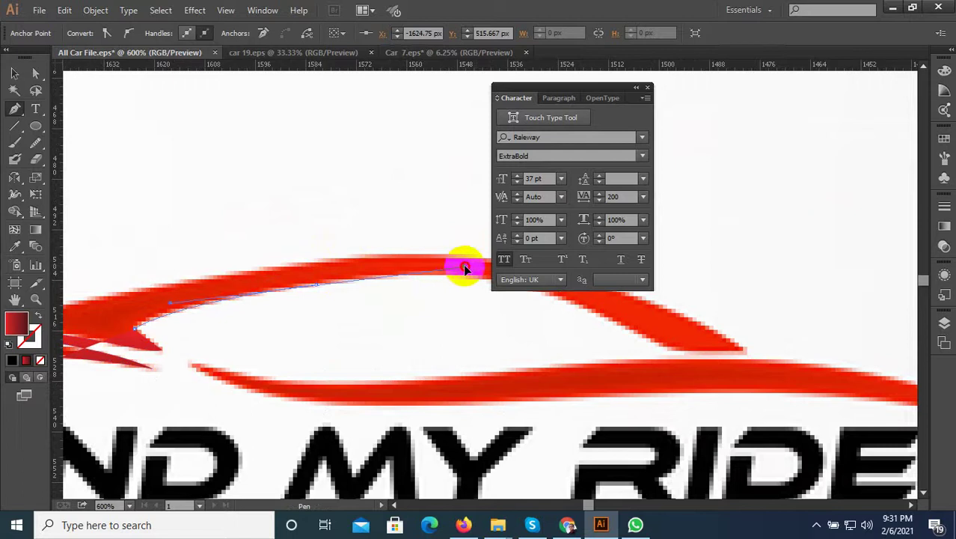
click(315, 284)
scroll(258, 259, down, 2)
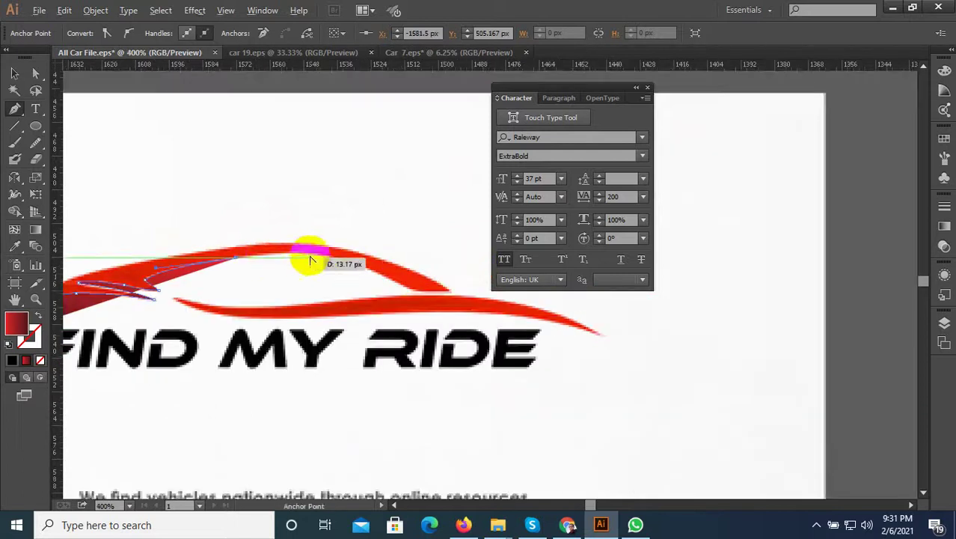
scroll(310, 261, up, 1)
drag(417, 291, 524, 336)
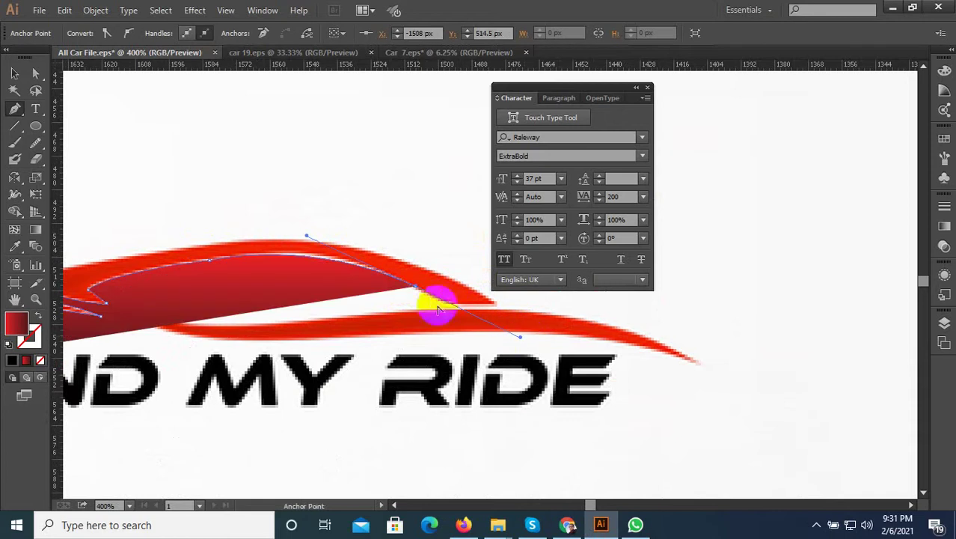
Set the roof piece's rear tip, curve back along the roof top, and close the shape
scroll(352, 266, down, 1)
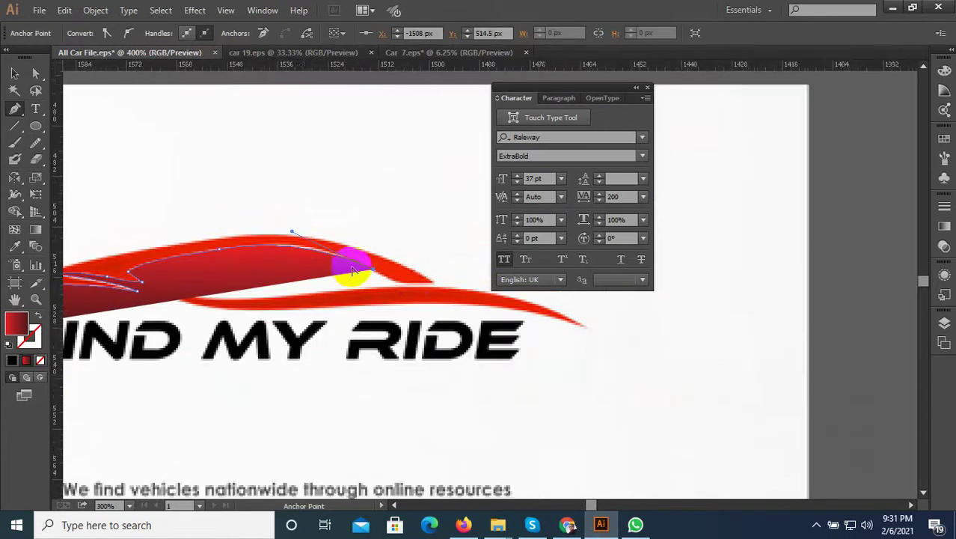
scroll(417, 292, up, 5)
mouse_move(417, 297)
mouse_down()
mouse_move(509, 332)
mouse_move(472, 322)
mouse_up()
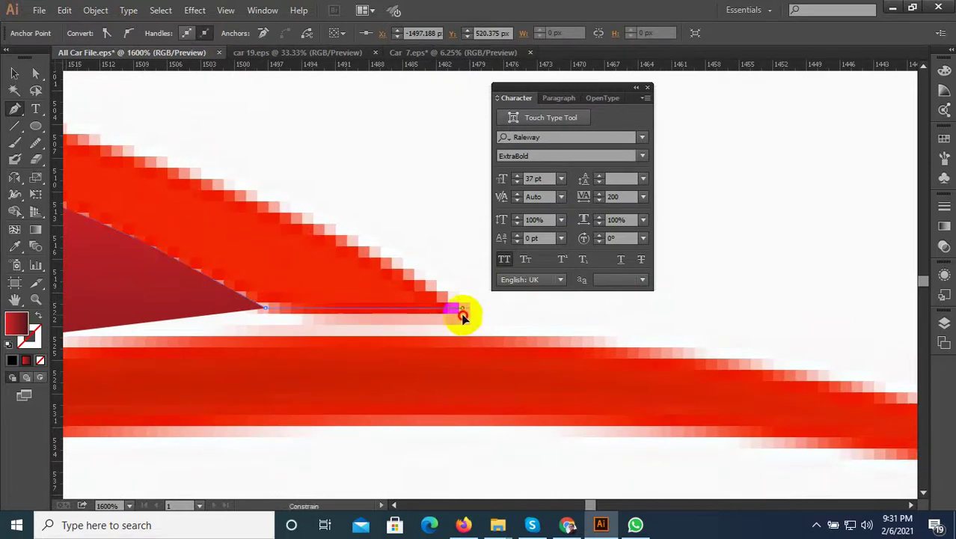
scroll(463, 317, down, 3)
mouse_move(655, 316)
mouse_down()
mouse_move(266, 228)
mouse_move(333, 247)
mouse_move(313, 247)
mouse_up()
scroll(479, 266, down, 1)
scroll(322, 218, up, 1)
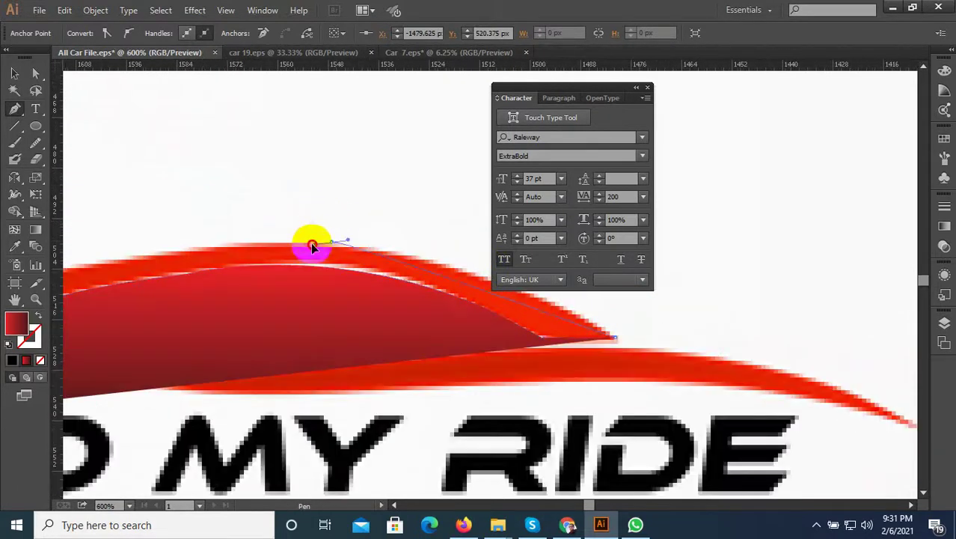
click(146, 227)
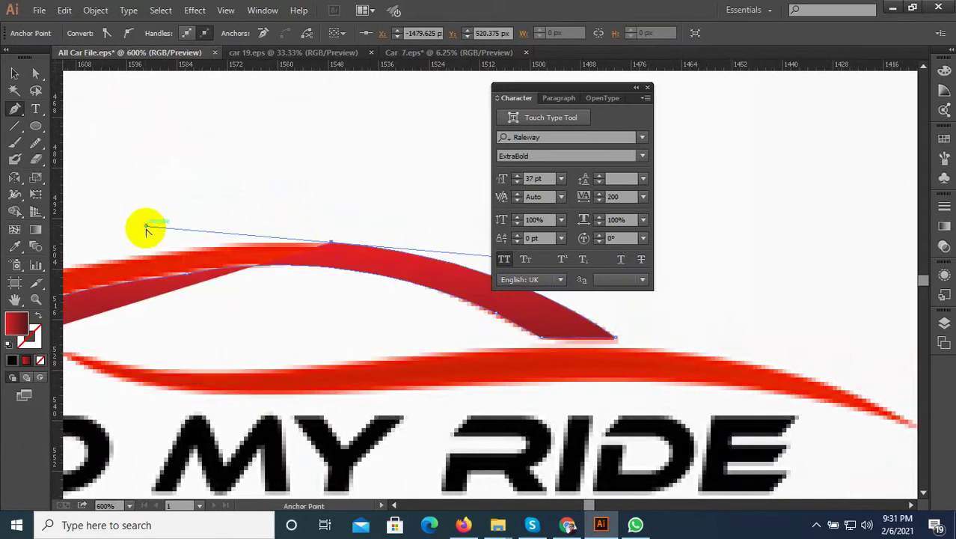
Begin the next swoosh curve and reset the workspace to Essentials
mouse_move(341, 247)
mouse_down()
mouse_move(431, 324)
mouse_move(224, 312)
mouse_move(74, 342)
mouse_move(82, 340)
mouse_up()
scroll(662, 400, down, 2)
scroll(374, 300, up, 2)
scroll(299, 314, down, 1)
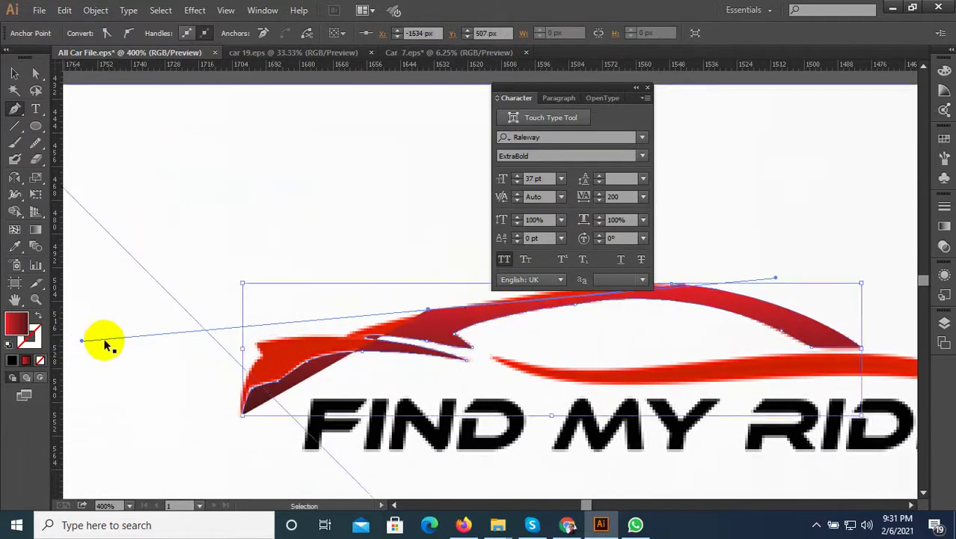
click(747, 10)
click(778, 152)
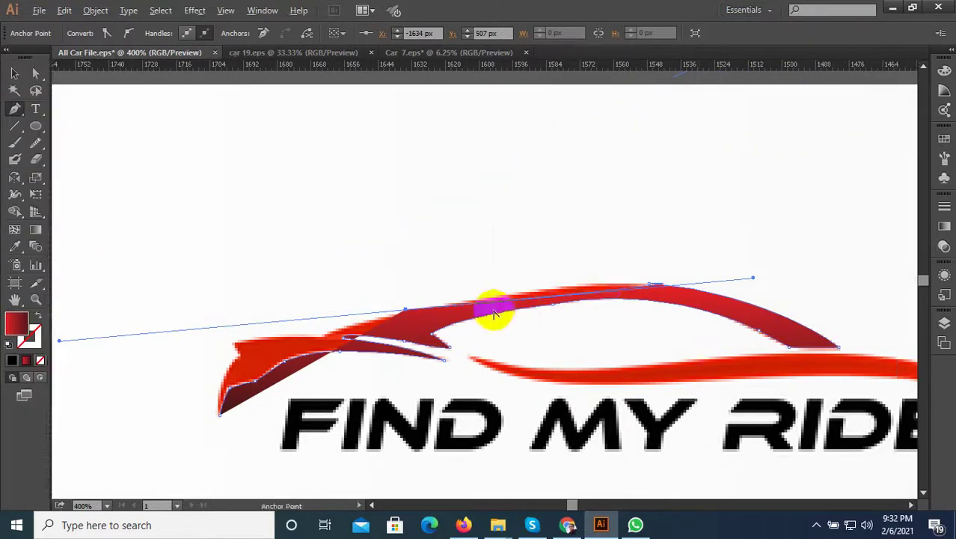
Zoom in and trace the front hook's upper edge with a one-sided corner anchor
key(ctrl+plus)
key(ctrl+plus)
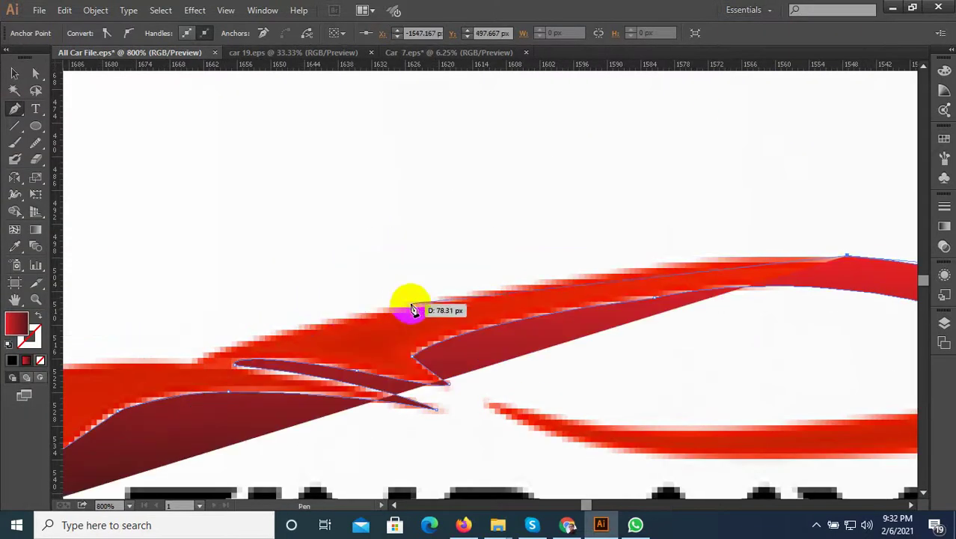
mouse_move(412, 307)
mouse_down()
mouse_move(274, 367)
mouse_move(216, 358)
mouse_up()
click(419, 303)
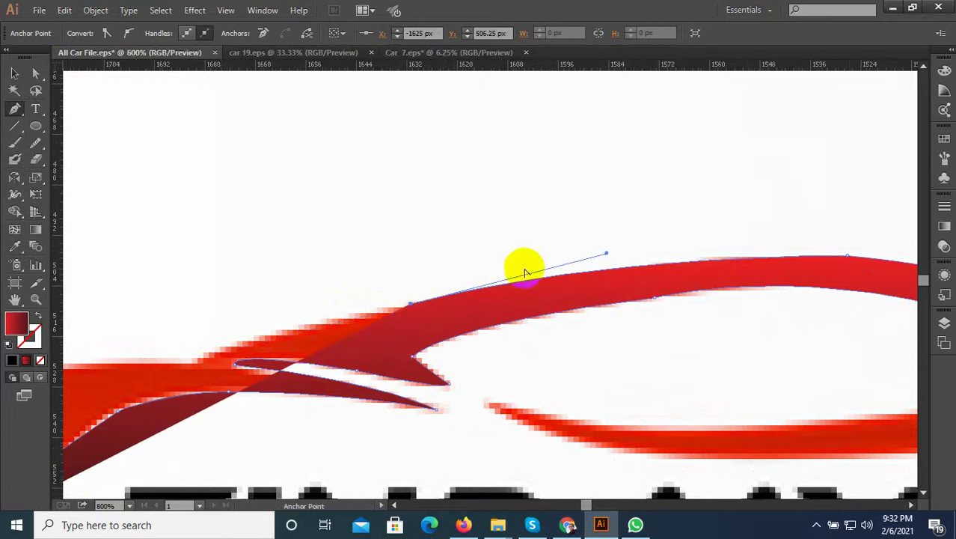
scroll(449, 292, down, 2)
scroll(329, 330, up, 3)
drag(199, 363, 144, 396)
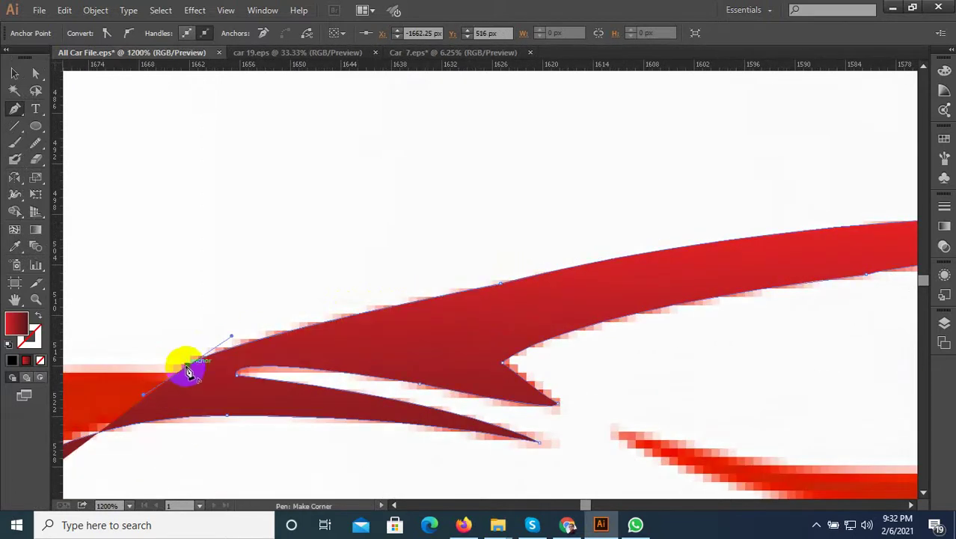
Add an anchor at the hook's upper left and pull it outward to extend the shape
scroll(487, 345, down, 1)
scroll(261, 376, up, 1)
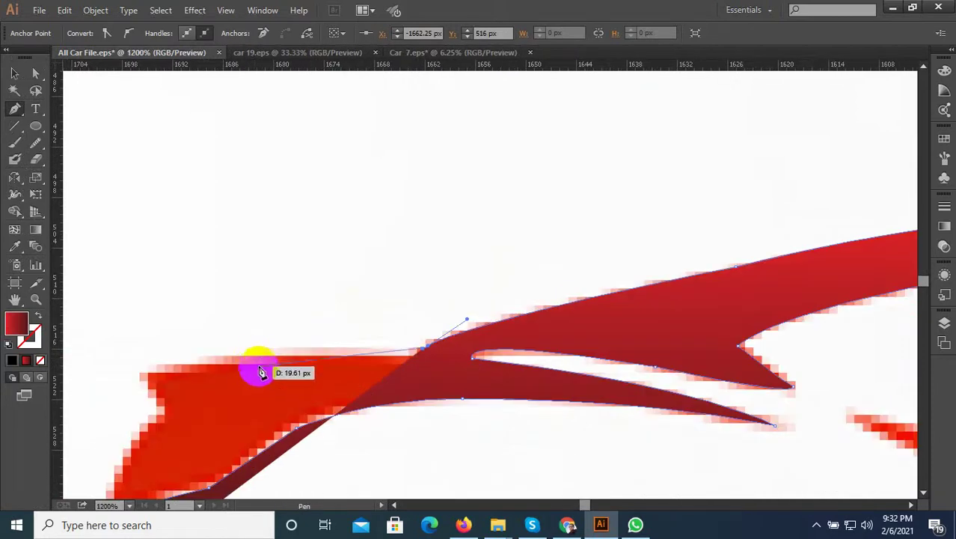
click(254, 357)
scroll(595, 324, down, 2)
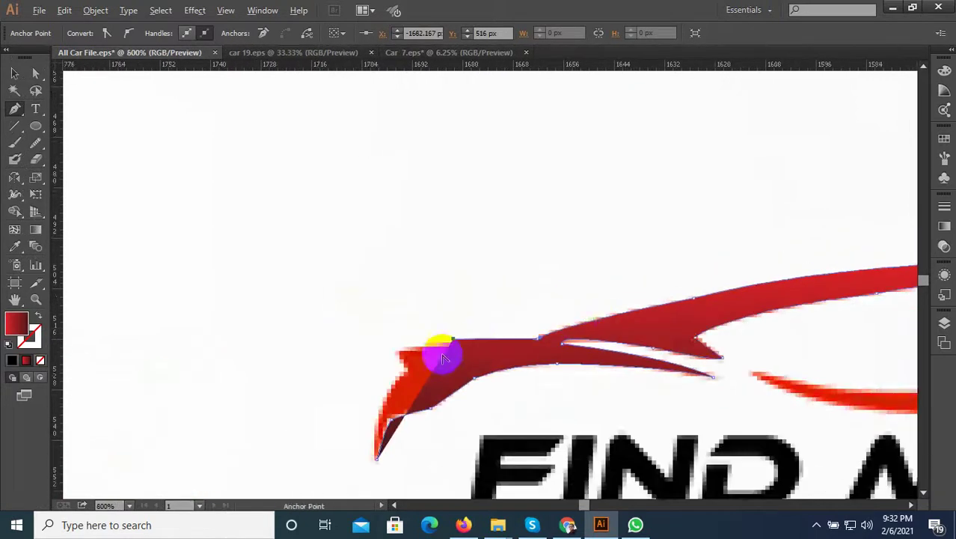
scroll(443, 359, up, 2)
drag(406, 347, 310, 338)
scroll(309, 338, down, 1)
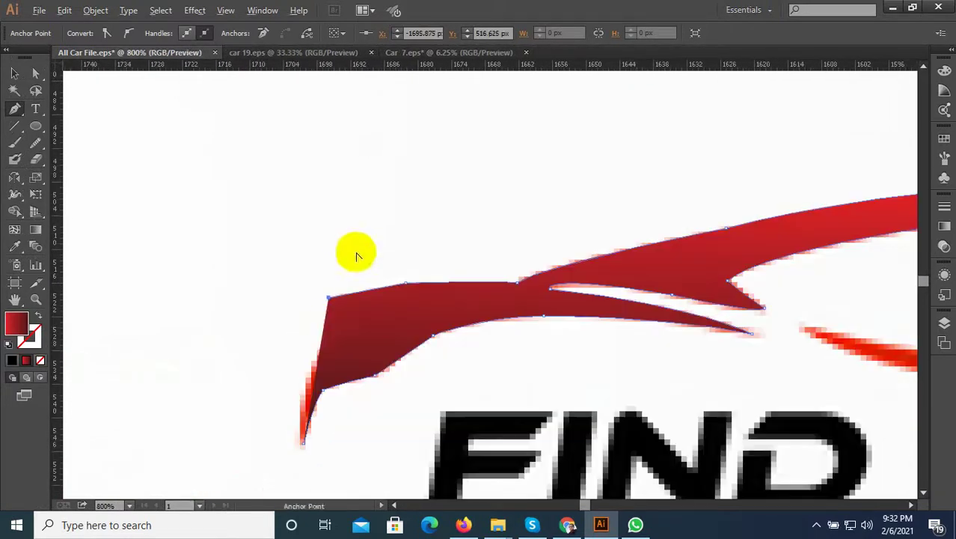
Swap fill and stroke, then drag the left anchors and handle into the swoosh's sharp lower tip
click(41, 317)
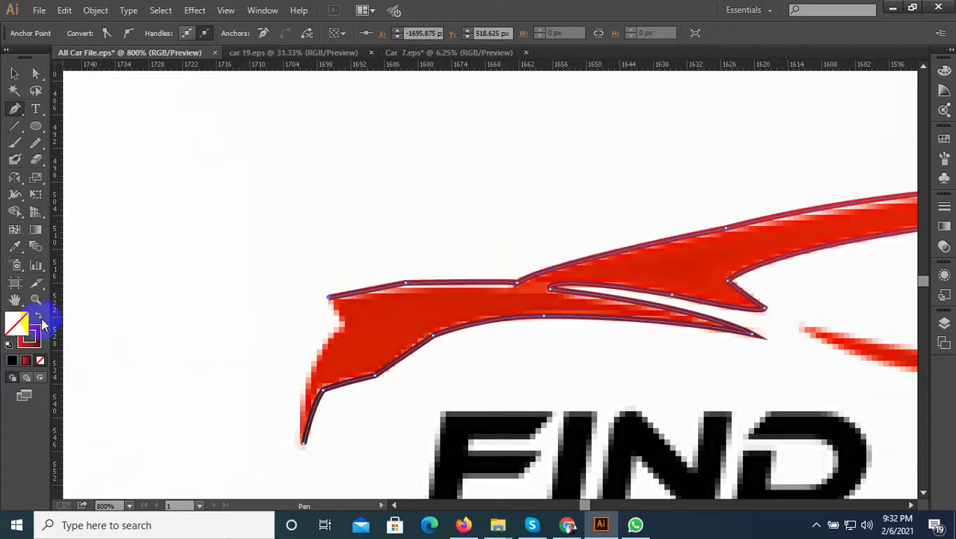
scroll(304, 319, up, 1)
drag(367, 328, 365, 324)
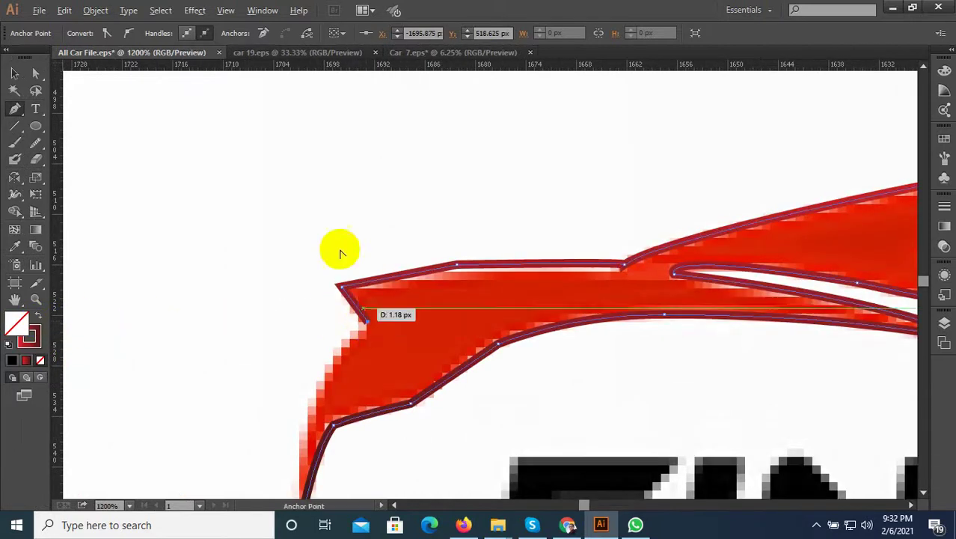
scroll(342, 252, down, 2)
mouse_move(324, 241)
mouse_down()
mouse_move(309, 309)
mouse_move(345, 321)
mouse_up()
scroll(309, 309, up, 2)
scroll(363, 220, down, 2)
scroll(342, 306, up, 1)
drag(369, 371, 351, 386)
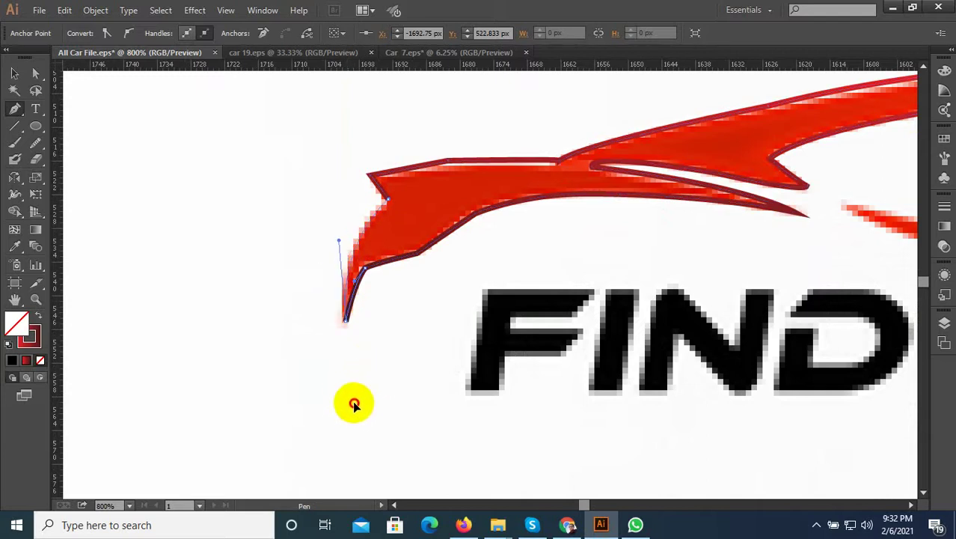
scroll(267, 318, down, 3)
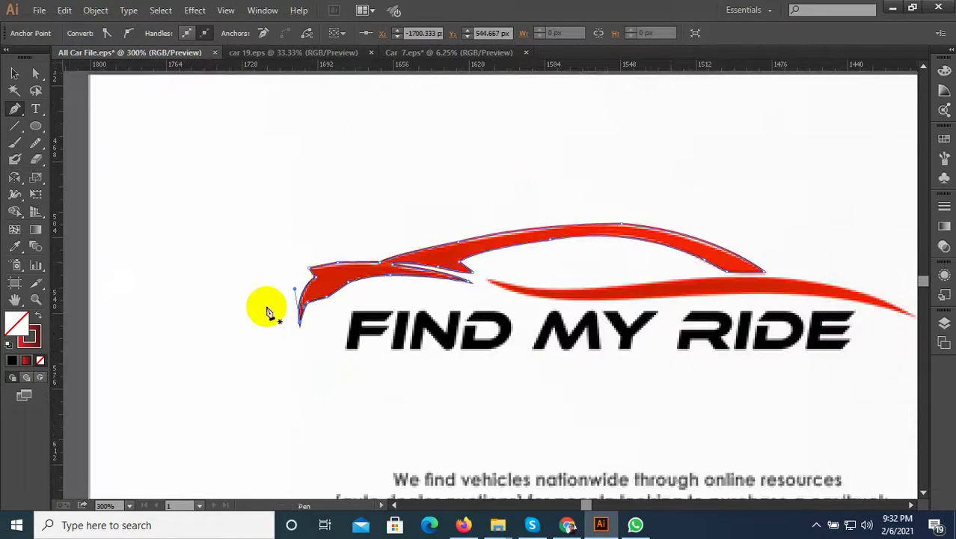
scroll(455, 273, up, 1)
Sample the logo's red as fill and select the FIND MY RIDE image
click(444, 222)
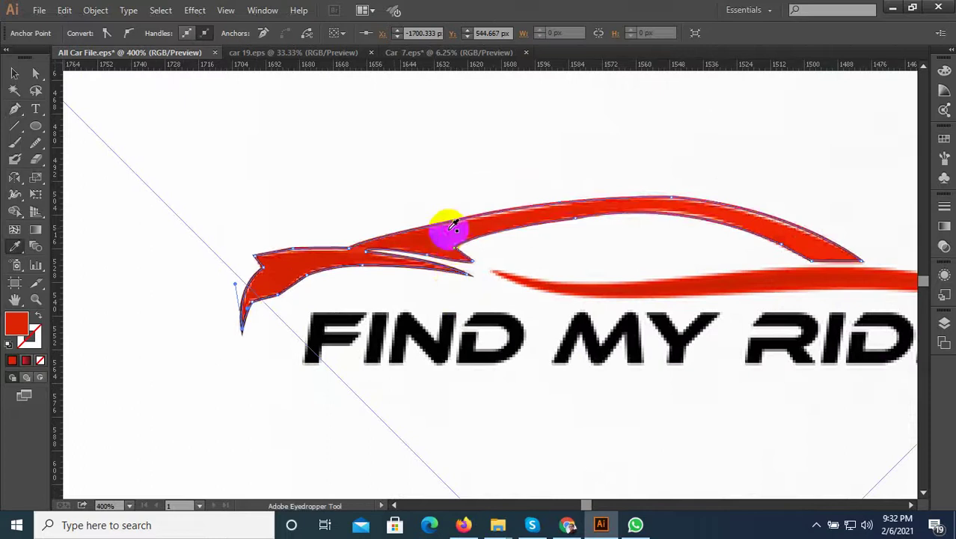
click(16, 72)
click(164, 267)
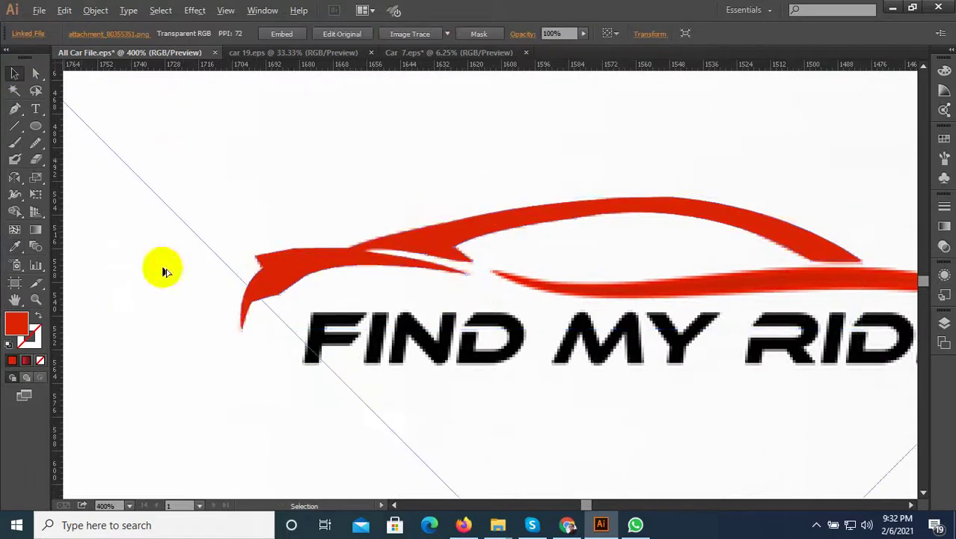
scroll(379, 260, down, 3)
scroll(353, 275, up, 3)
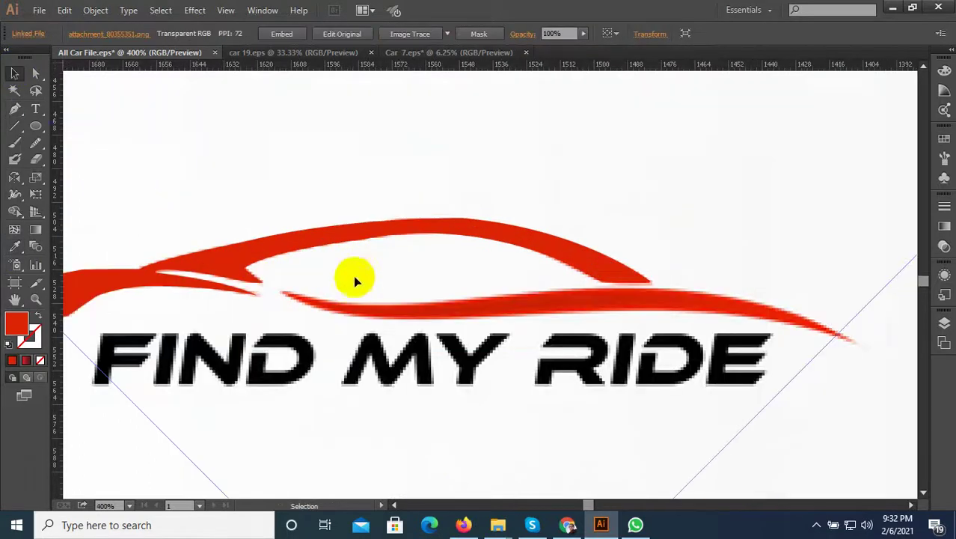
click(14, 109)
scroll(384, 331, up, 2)
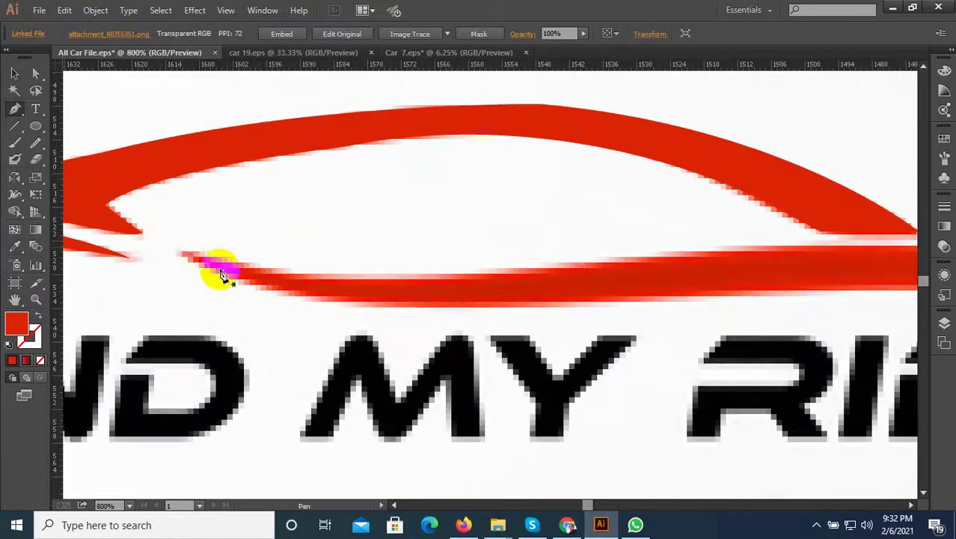
Start a new path at the lower swoosh's left end, curving along its bottom edge
click(184, 250)
drag(476, 273, 543, 252)
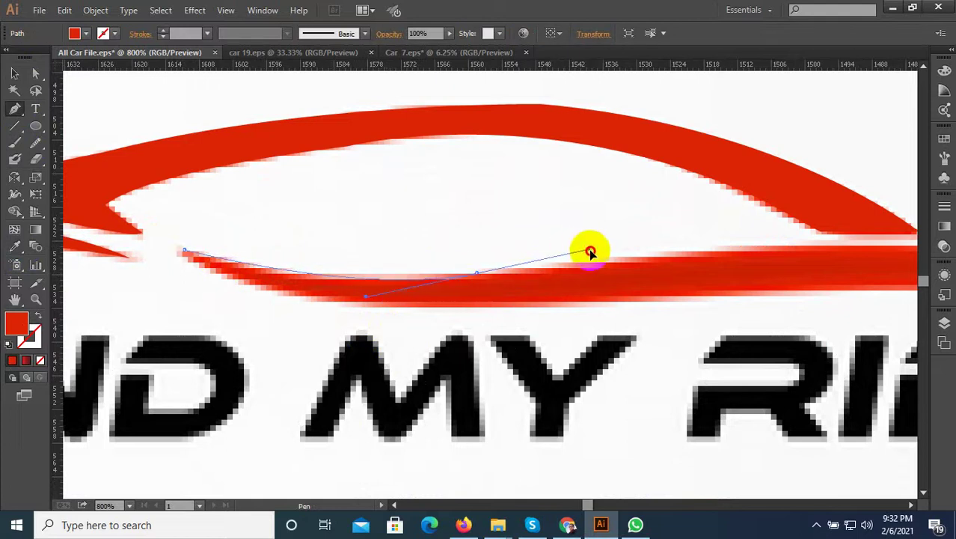
drag(651, 259, 652, 258)
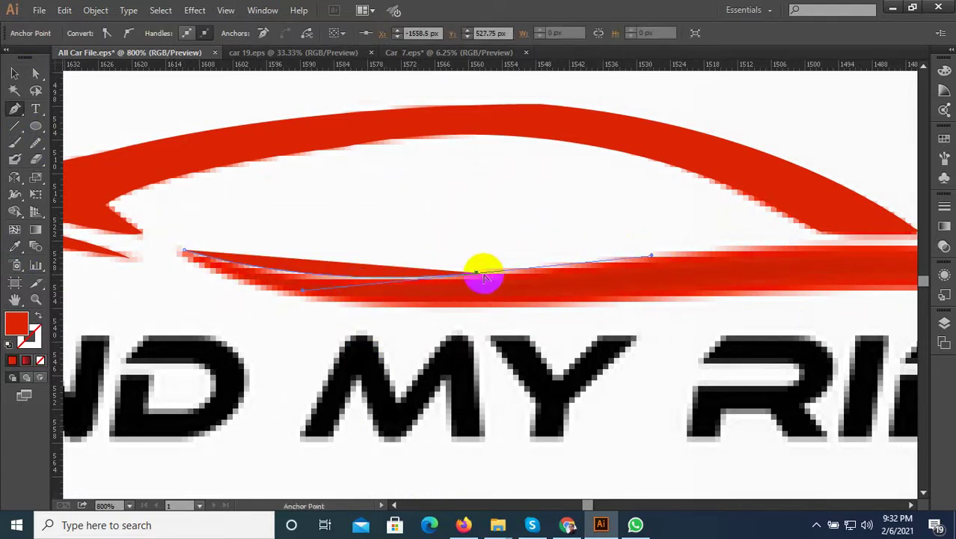
click(469, 277)
scroll(344, 293, down, 2)
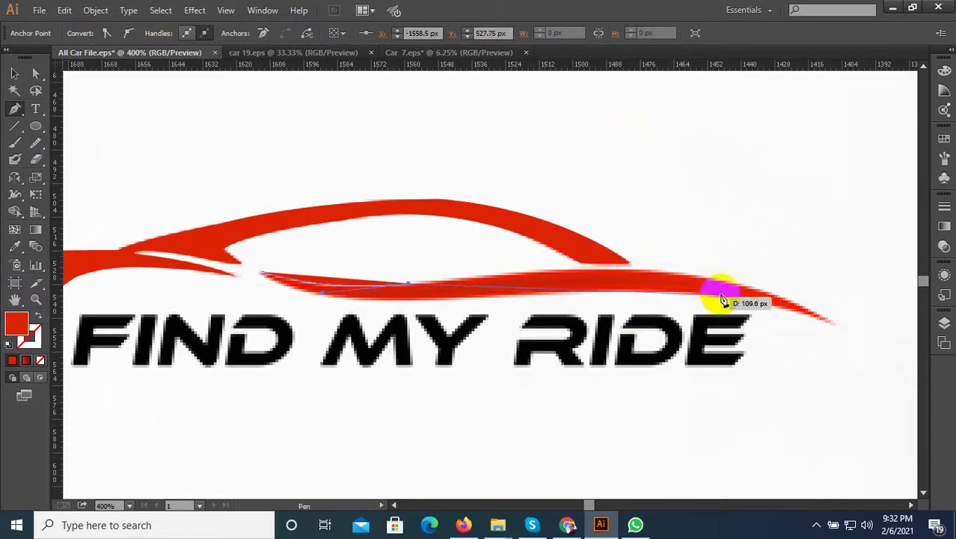
drag(725, 288, 730, 288)
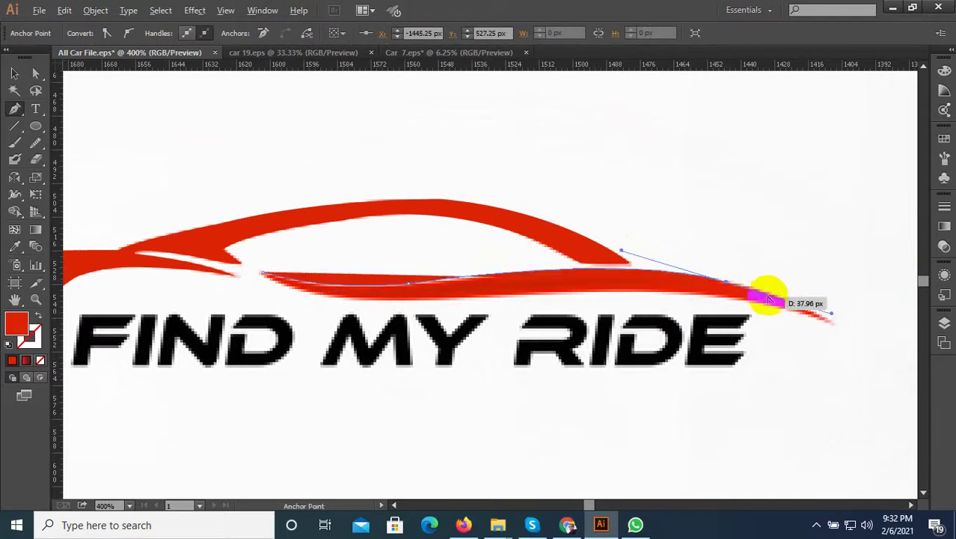
scroll(741, 295, up, 1)
Taper the path to a sharp corner at the swoosh's right tip and run it back left
click(721, 280)
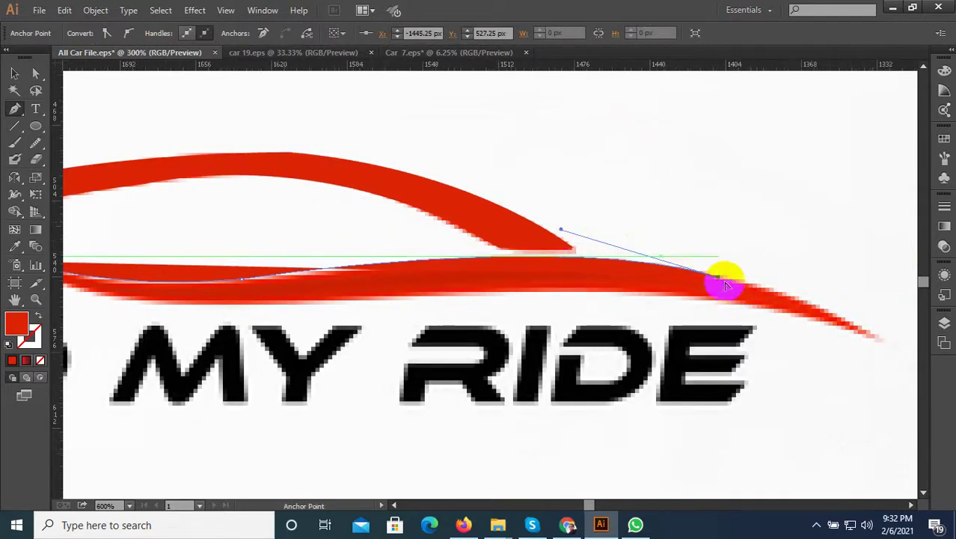
scroll(725, 277, down, 3)
scroll(551, 273, down, 1)
scroll(619, 271, up, 3)
drag(624, 287, 651, 311)
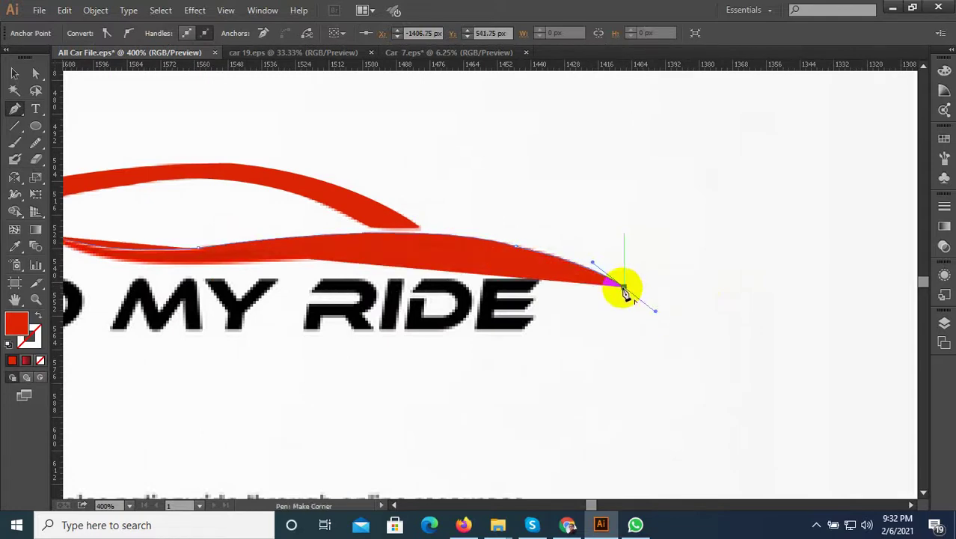
click(624, 285)
click(66, 229)
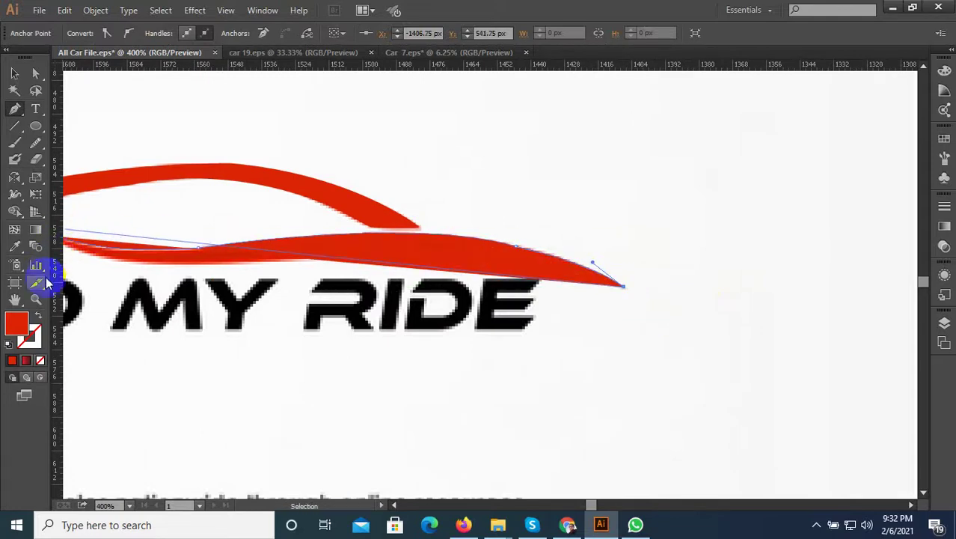
Show the new shape as an outline and finish the Pen path along the lower swoosh's top edge
click(41, 320)
mouse_move(491, 250)
mouse_down()
mouse_move(229, 269)
mouse_move(366, 259)
mouse_move(292, 250)
mouse_move(164, 255)
mouse_move(348, 255)
mouse_up()
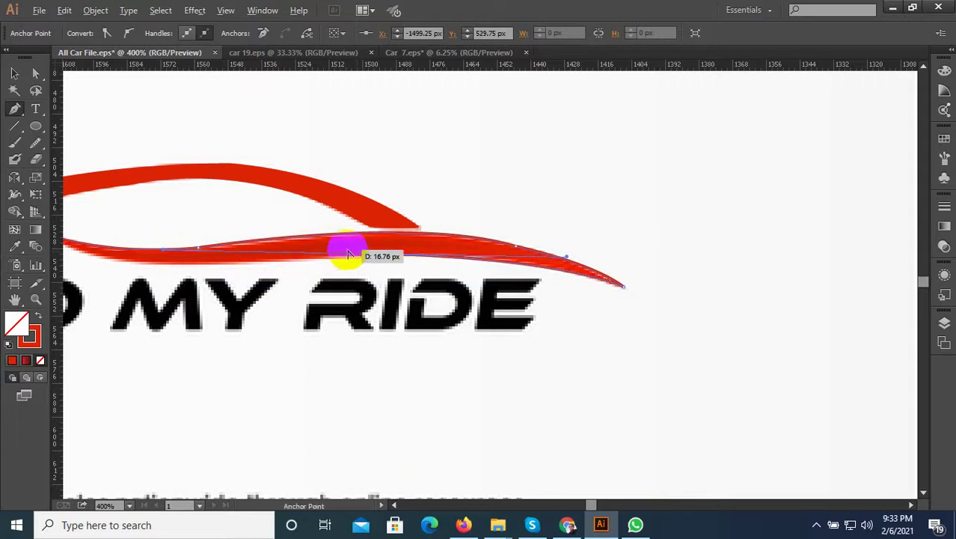
scroll(523, 246, down, 2)
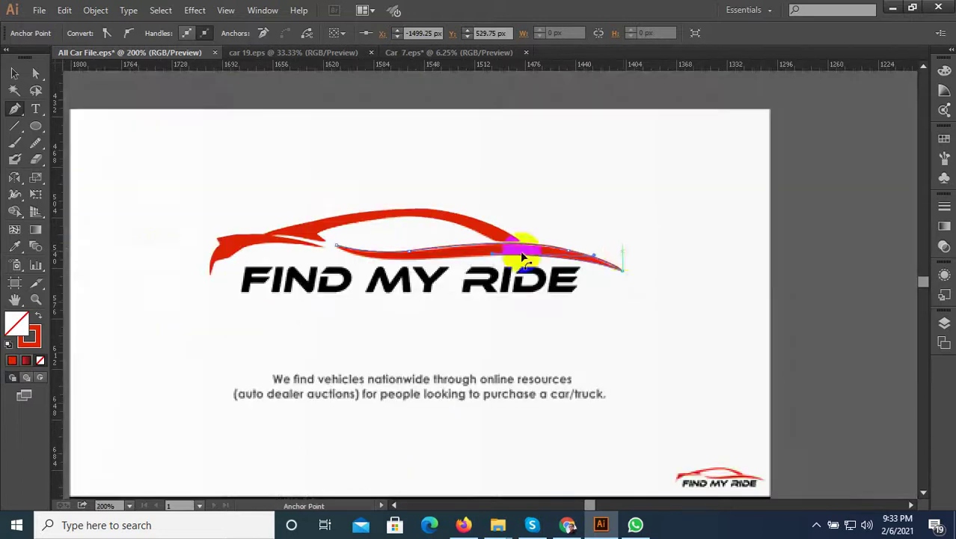
scroll(395, 252, up, 2)
drag(243, 249, 149, 185)
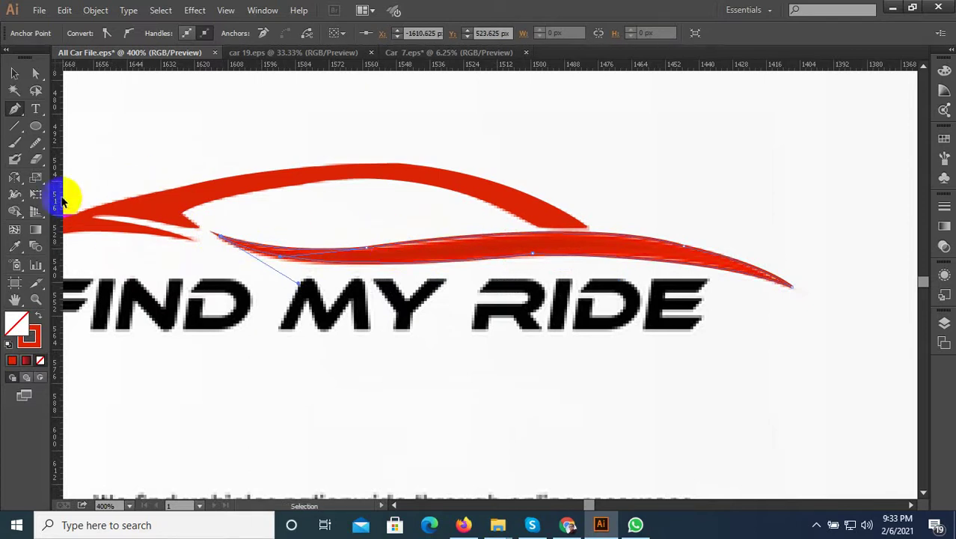
Smooth the lower swoosh's outline with the Smooth tool
click(38, 149)
click(82, 158)
scroll(355, 248, up, 2)
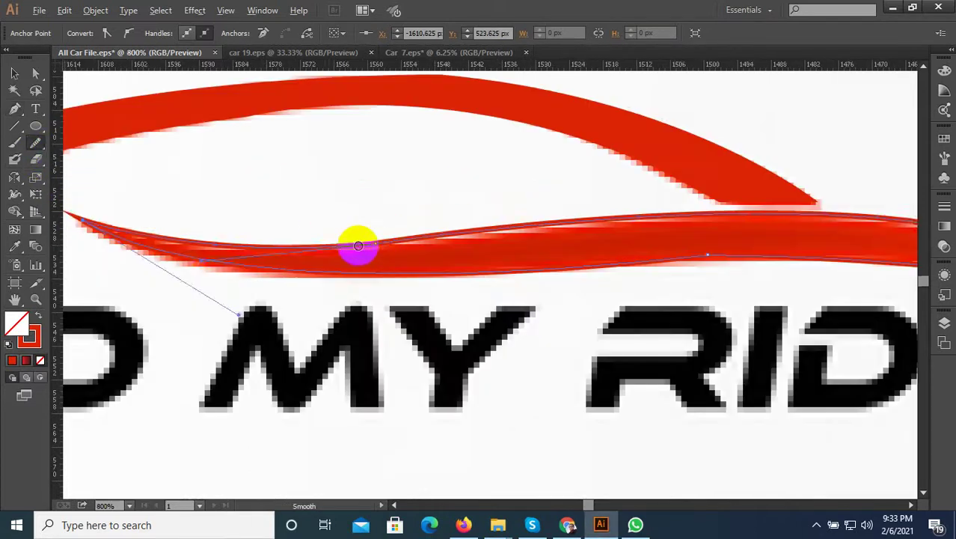
drag(388, 242, 224, 252)
scroll(182, 257, down, 1)
scroll(608, 261, down, 1)
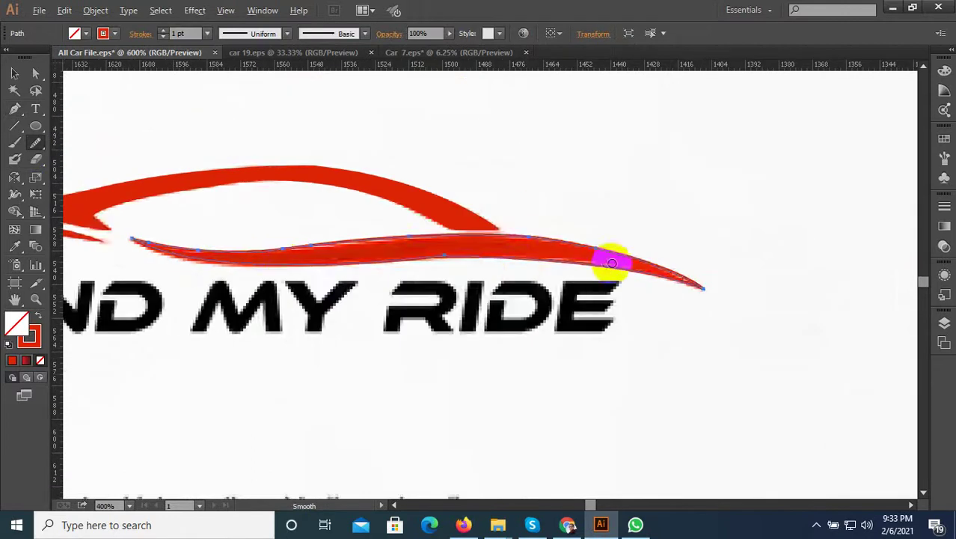
scroll(599, 247, up, 2)
drag(598, 247, 533, 224)
scroll(619, 257, down, 2)
scroll(298, 239, down, 1)
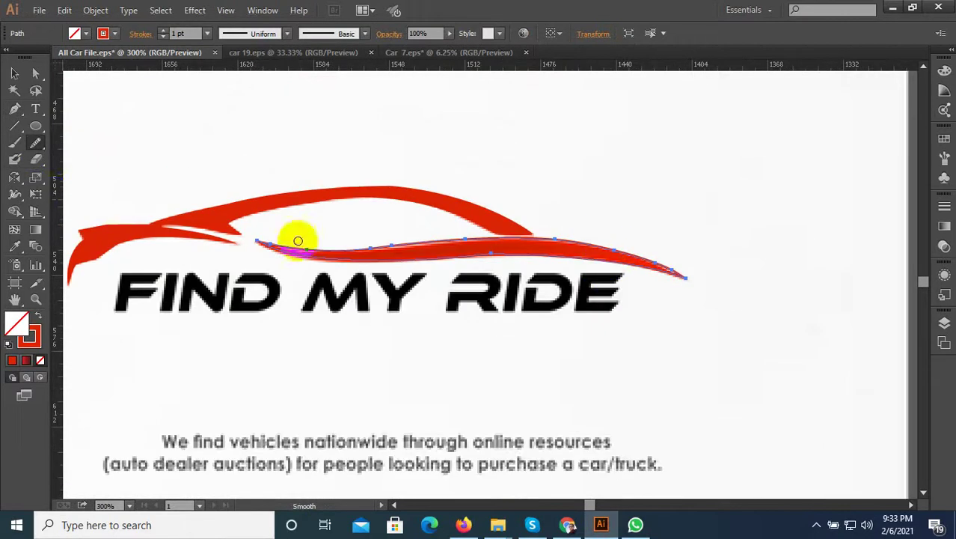
Fill the lower swoosh with the logo's red using the Eyedropper
click(15, 246)
click(289, 197)
scroll(291, 198, up, 1)
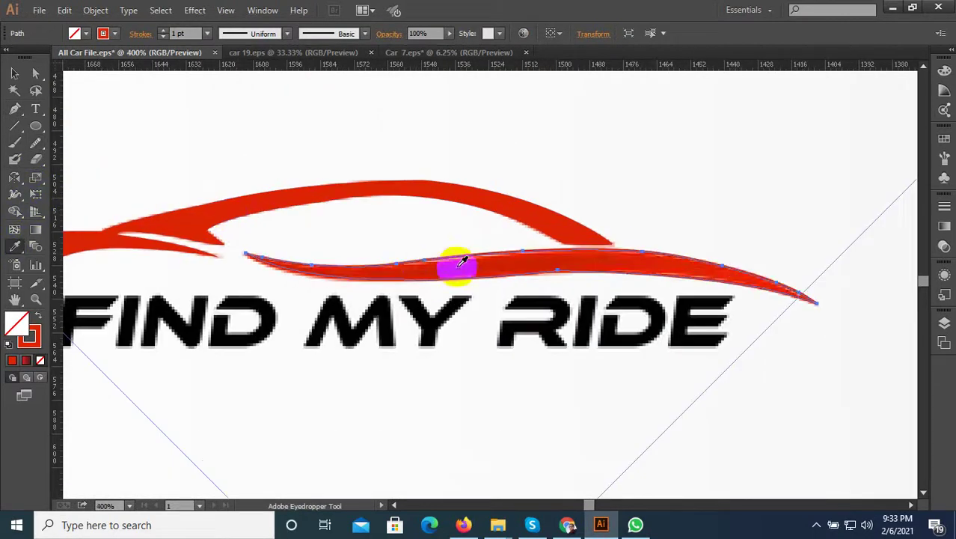
click(453, 262)
click(15, 72)
scroll(258, 102, down, 1)
Move the traced car paths off the reference and delete the old red car graphic
scroll(449, 202, down, 2)
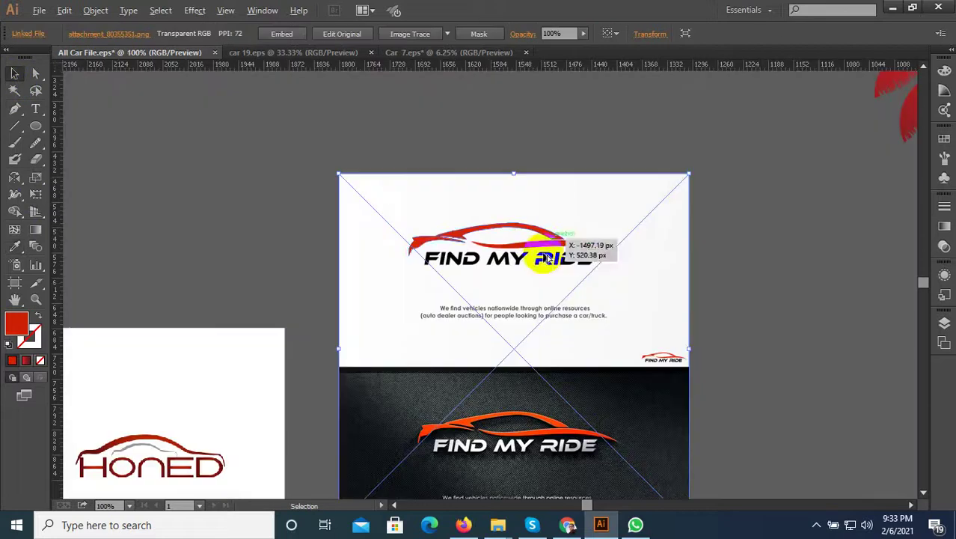
click(697, 318)
scroll(698, 318, down, 3)
drag(645, 325, 508, 256)
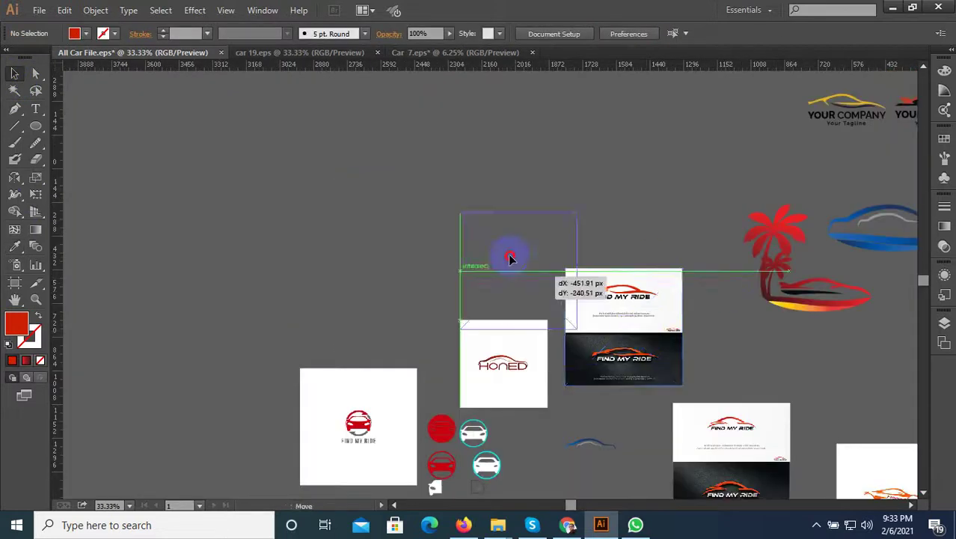
scroll(623, 303, up, 1)
scroll(623, 303, up, 1)
click(610, 278)
key(Delete)
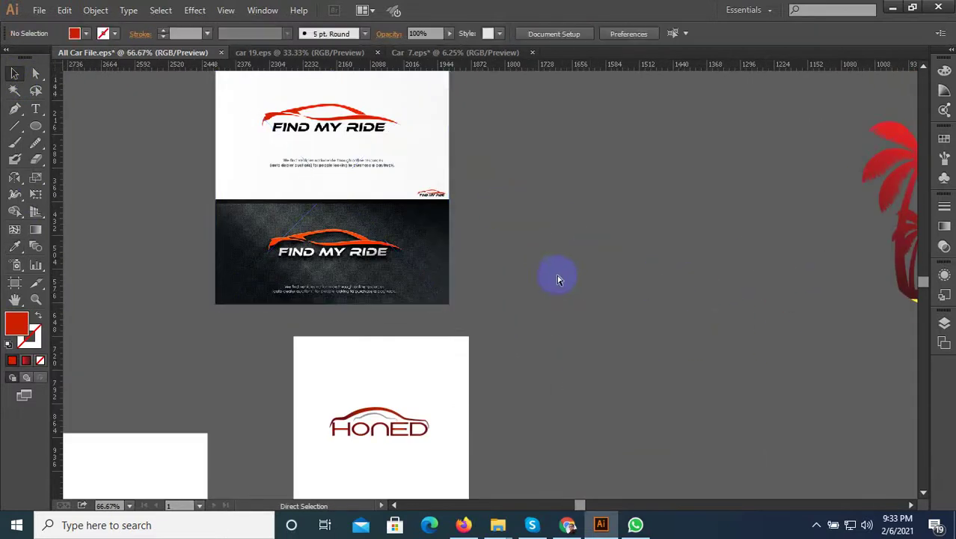
Move the traced car swoosh above the SELECT lettering
scroll(555, 278, down, 3)
drag(576, 303, 260, 242)
scroll(441, 201, up, 3)
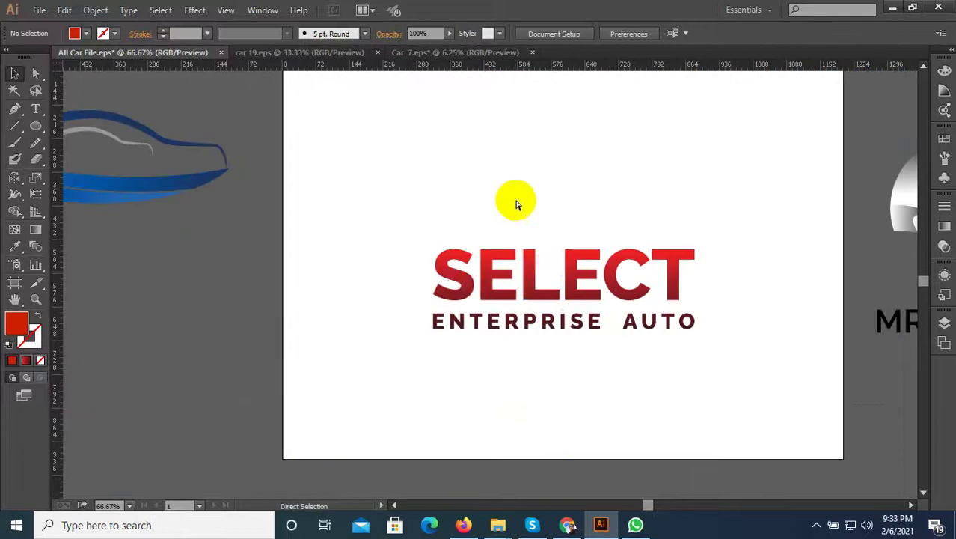
click(520, 282)
mouse_move(520, 283)
mouse_down()
mouse_move(517, 189)
mouse_move(695, 253)
mouse_up()
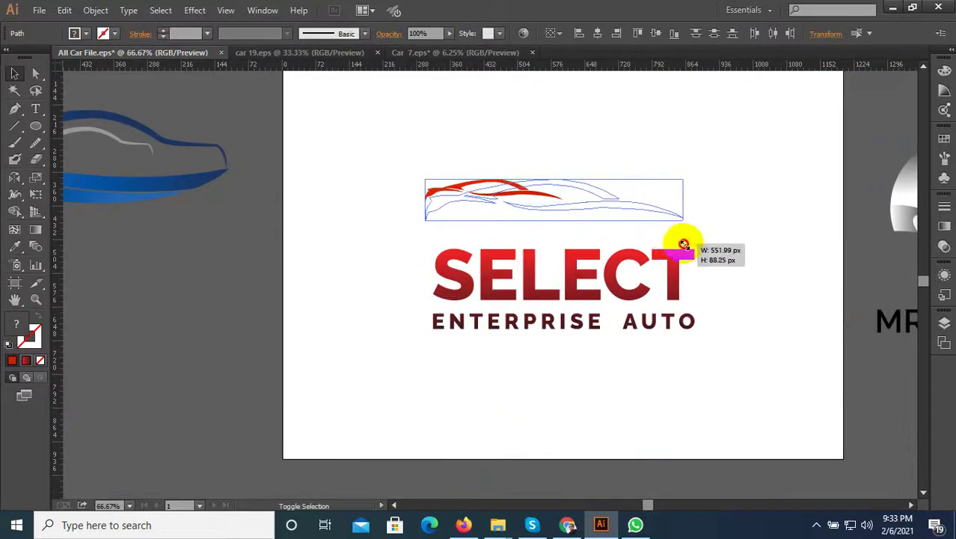
click(544, 231)
Scale the swoosh to the wordmark's width and nudge it down toward SELECT
scroll(544, 229, up, 1)
click(449, 176)
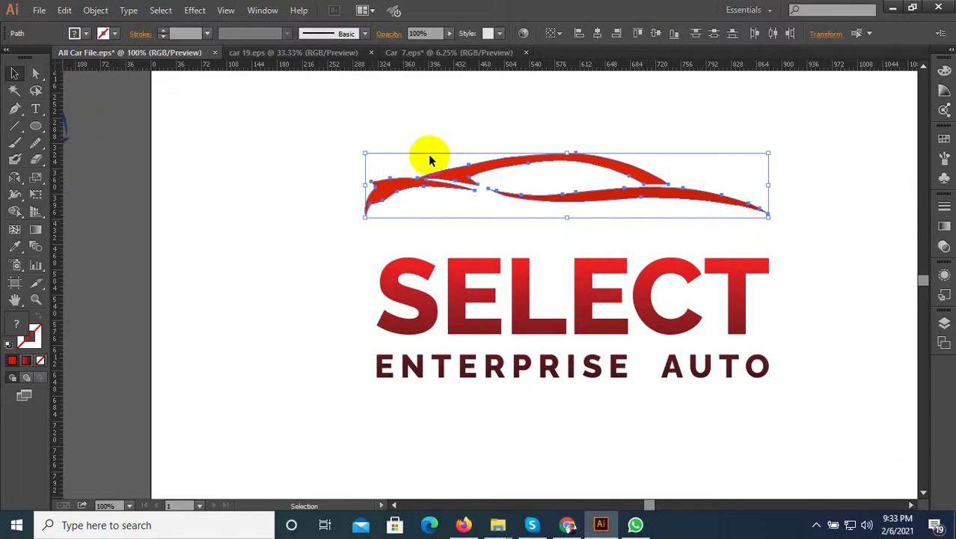
mouse_move(366, 219)
mouse_down()
mouse_move(377, 257)
mouse_move(448, 241)
mouse_up()
drag(650, 213, 565, 184)
drag(437, 166, 429, 208)
click(316, 188)
scroll(373, 224, down, 2)
Give the swoosh the S lettering's red gradient and reposition the whole logo
drag(525, 185, 349, 231)
click(15, 246)
scroll(341, 265, up, 2)
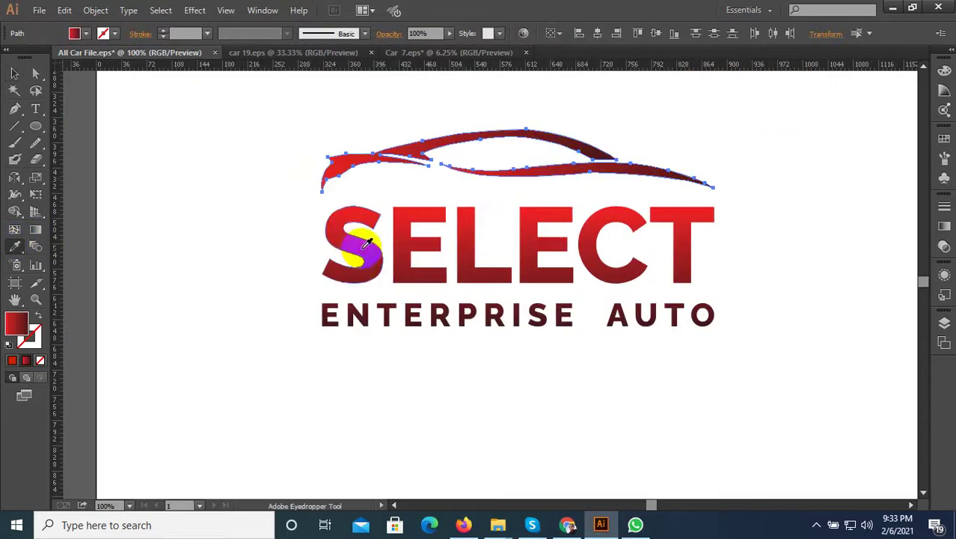
click(110, 117)
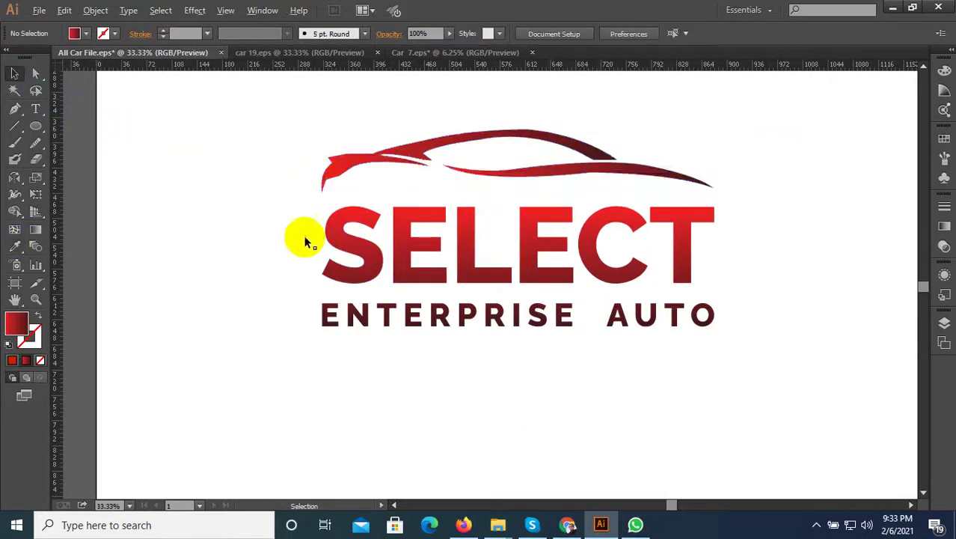
key(ctrl+minus)
drag(449, 166, 260, 298)
mouse_move(336, 225)
mouse_down()
mouse_move(390, 213)
mouse_move(417, 181)
mouse_up()
Save the current Illustrator document
click(273, 268)
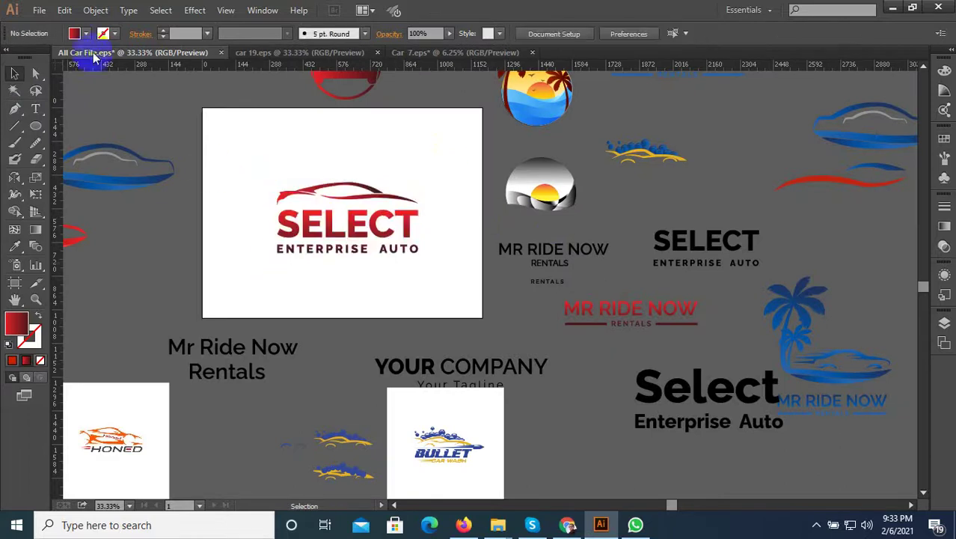
click(39, 9)
click(95, 125)
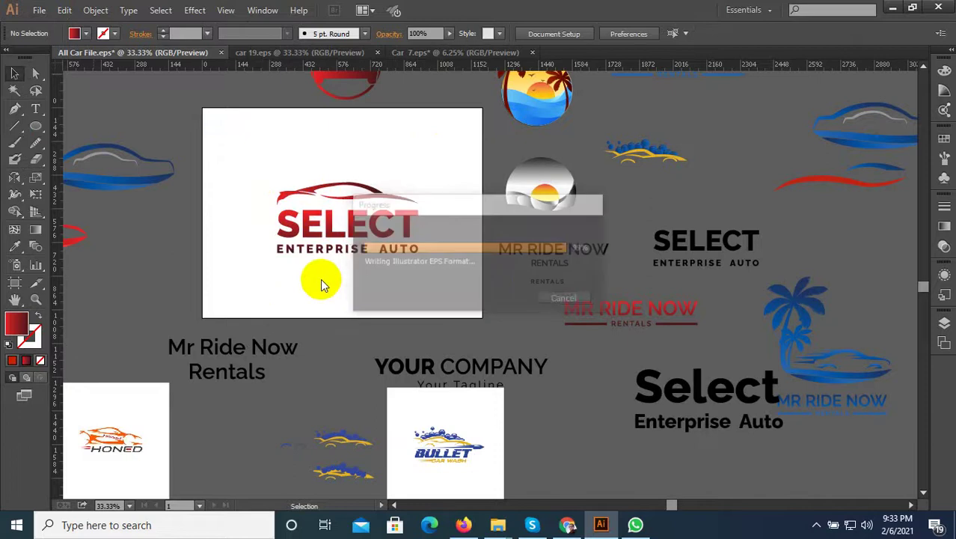
Export the logo through Save for Web as a JPEG High file named 'Select'
key(ctrl+alt+shift+s)
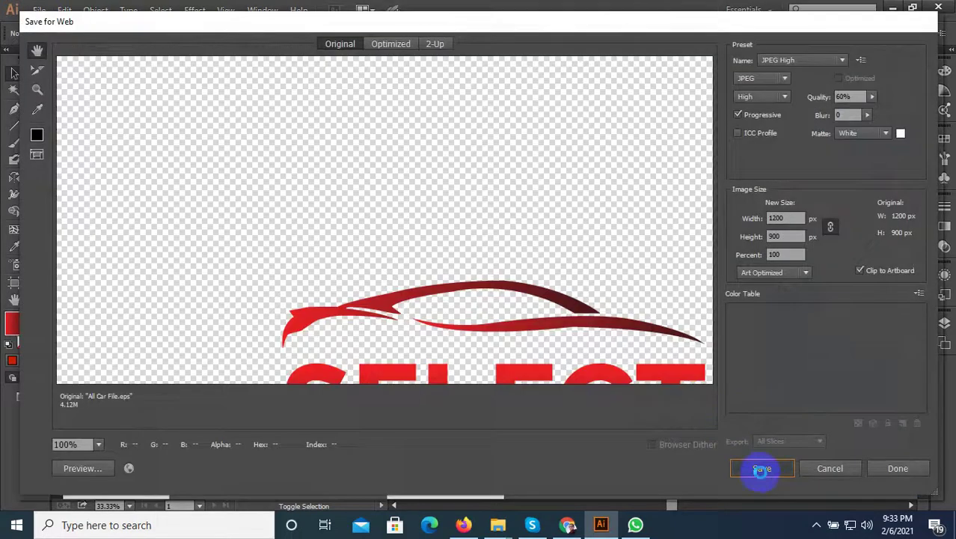
click(761, 469)
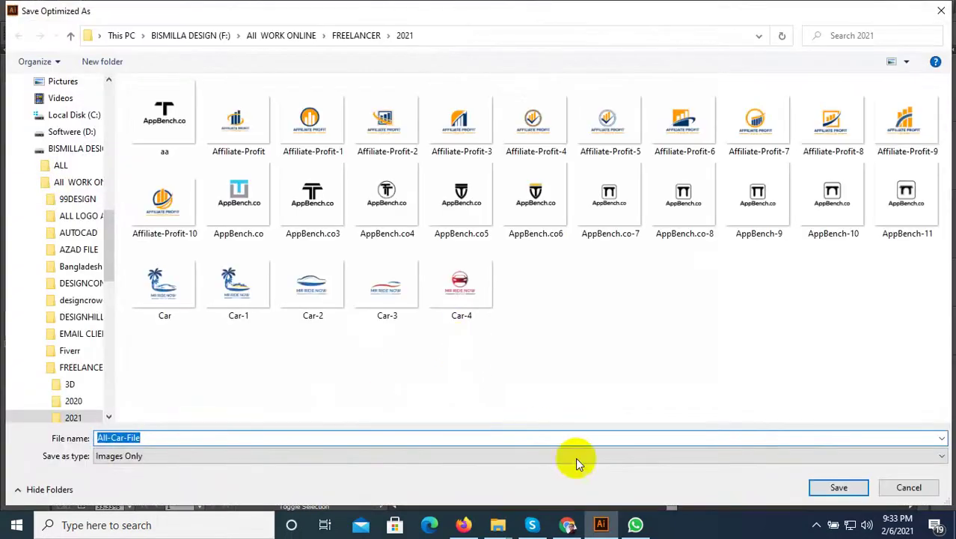
click(910, 487)
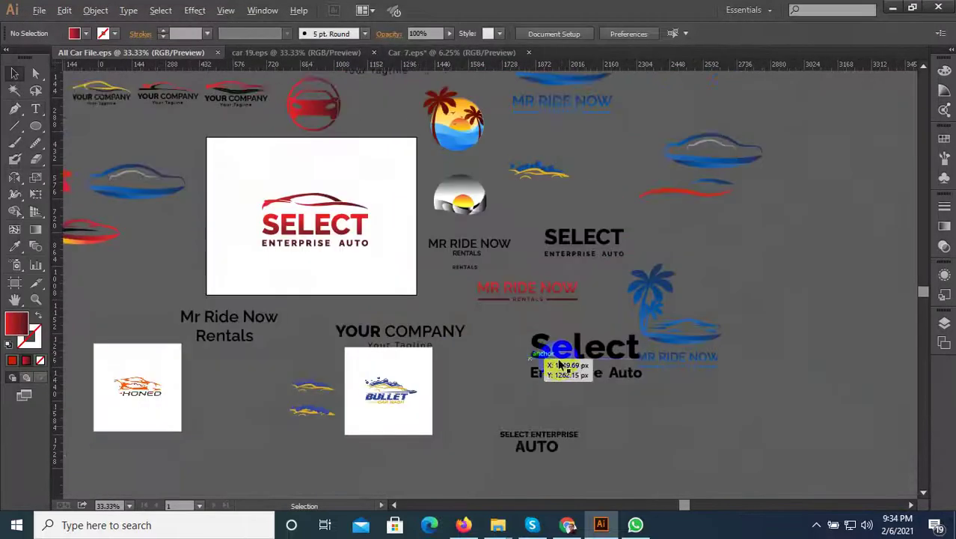
drag(681, 350, 528, 367)
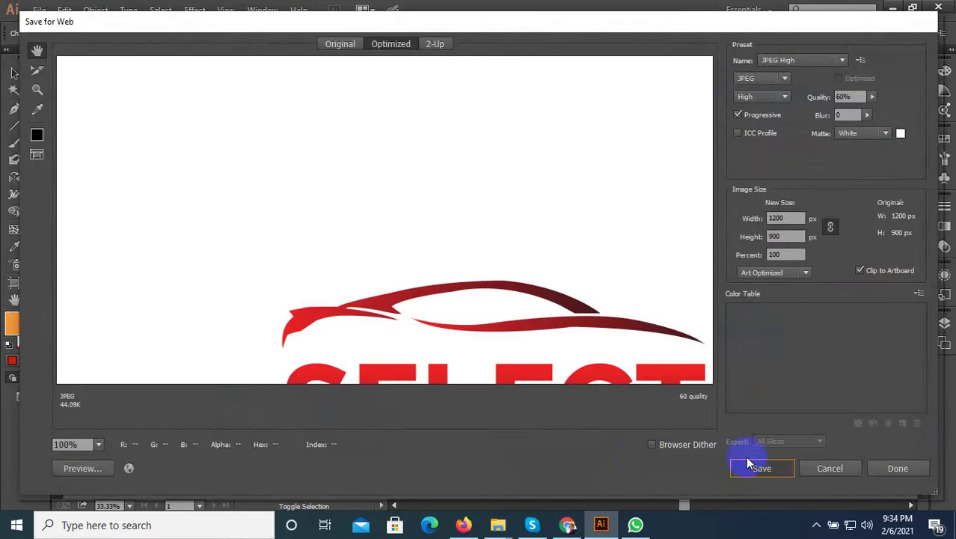
click(746, 465)
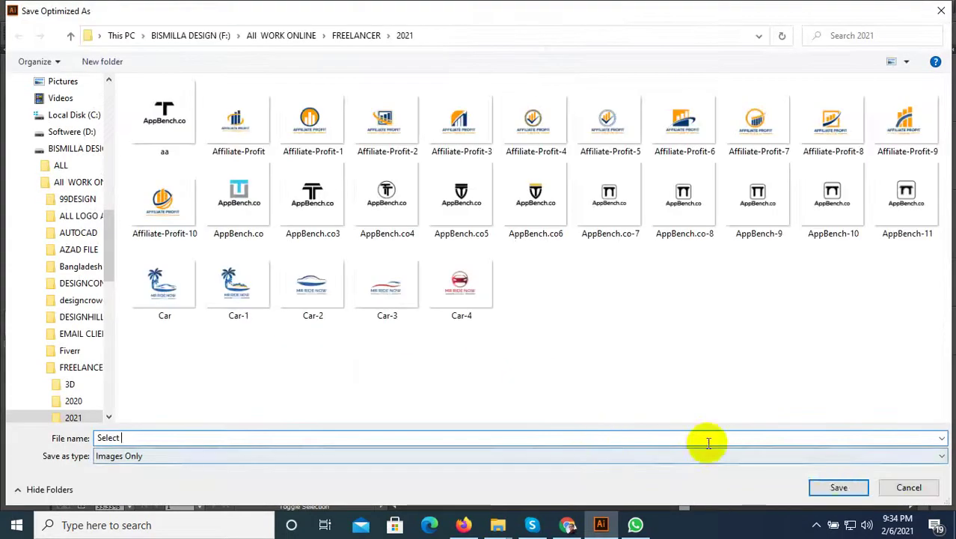
click(833, 487)
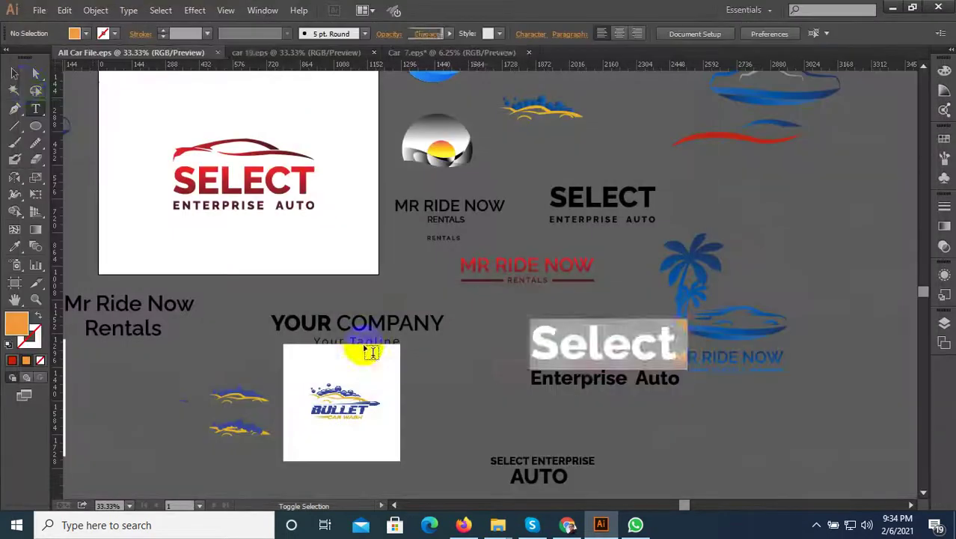
Select all the red swoosh's paths above SELECT and copy them to car 19
click(14, 73)
click(228, 141)
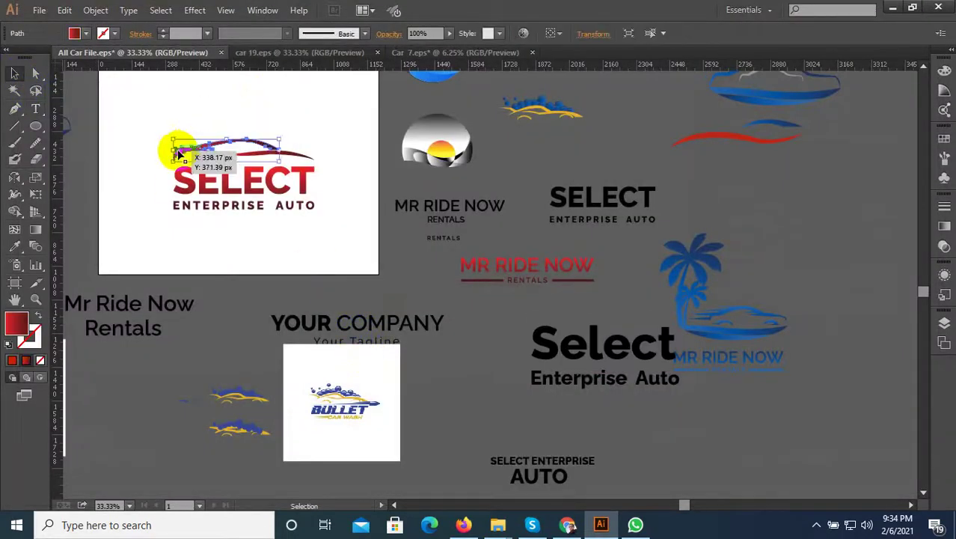
key(a)
drag(313, 124, 150, 157)
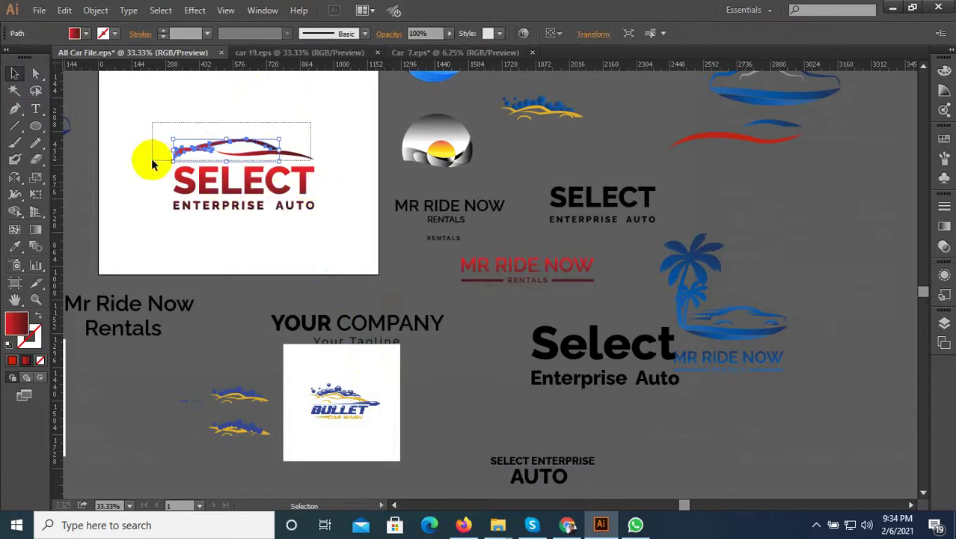
click(329, 53)
key(v)
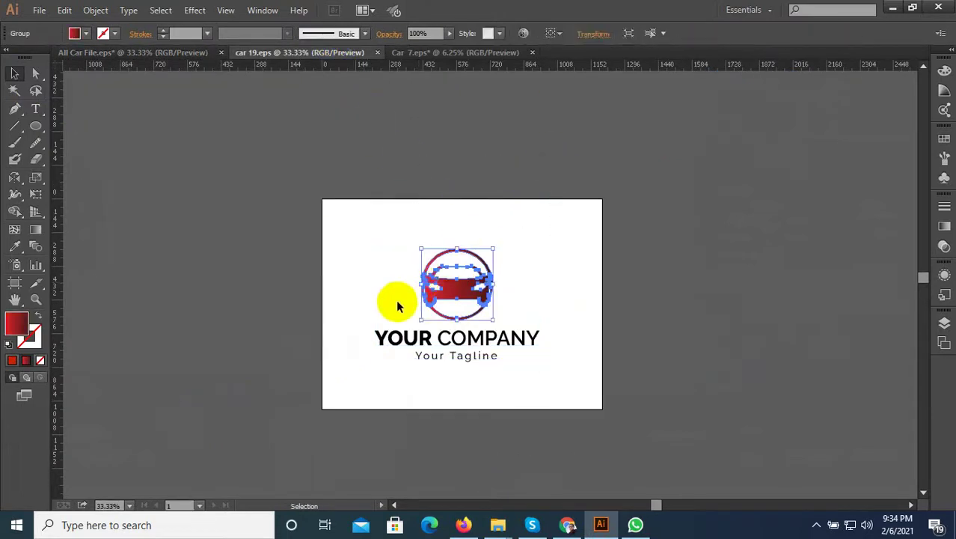
Replace the round car icon above YOUR COMPANY with the pasted swoosh, grouped
key(Delete)
scroll(489, 310, up, 2)
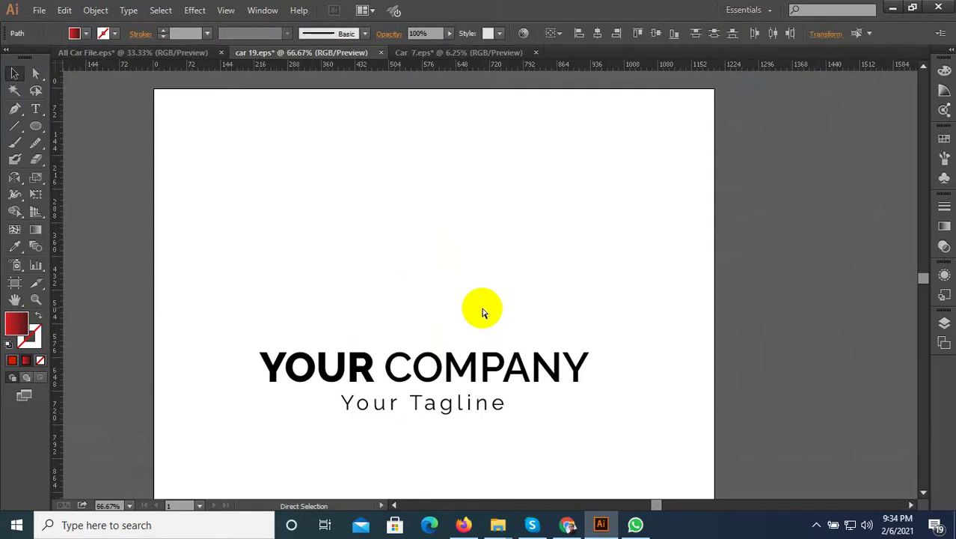
key(ctrl+v)
mouse_move(464, 299)
mouse_down()
mouse_move(396, 315)
mouse_move(400, 295)
mouse_up()
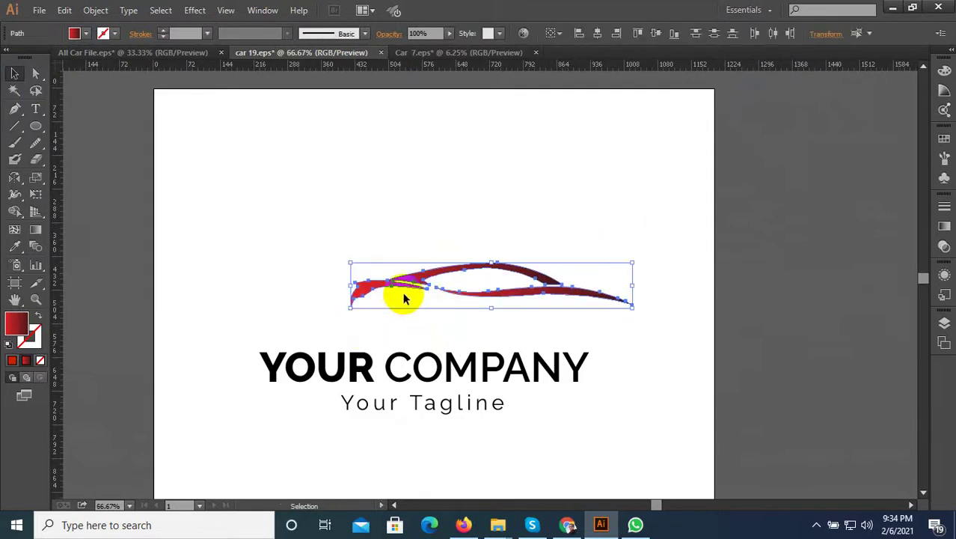
right_click(400, 292)
click(433, 356)
Widen the swoosh to span YOUR COMPANY and move the logo up the artboard
drag(544, 288, 454, 316)
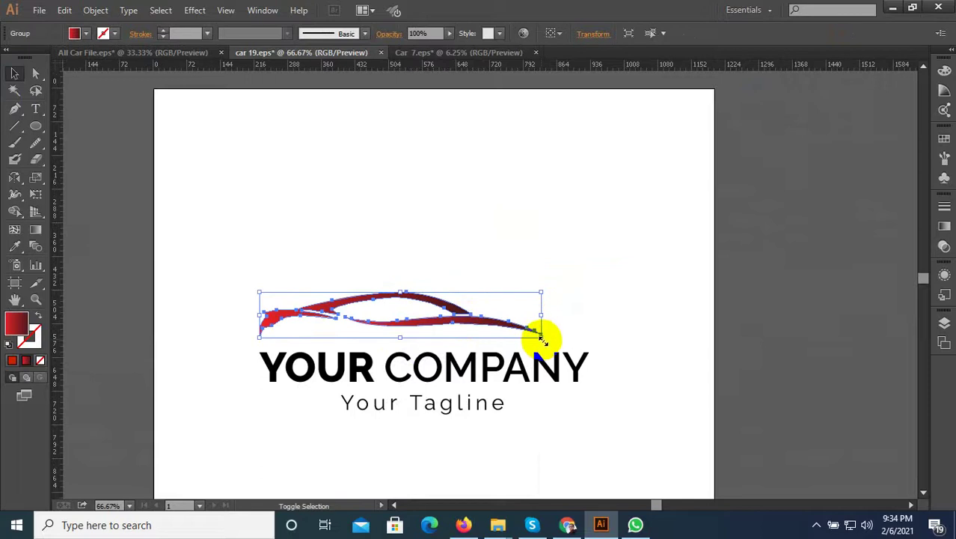
drag(540, 338, 588, 344)
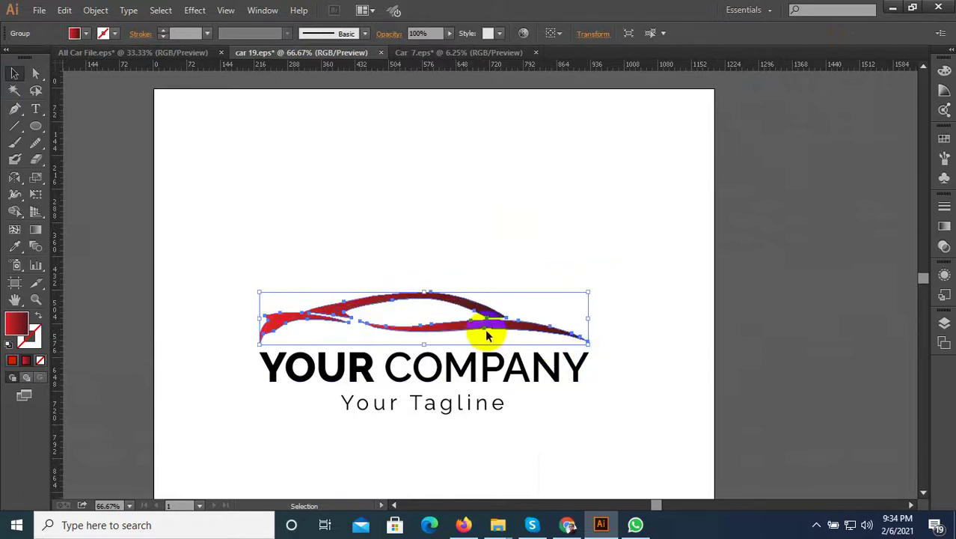
mouse_move(528, 427)
mouse_down()
mouse_move(465, 325)
mouse_move(521, 283)
mouse_up()
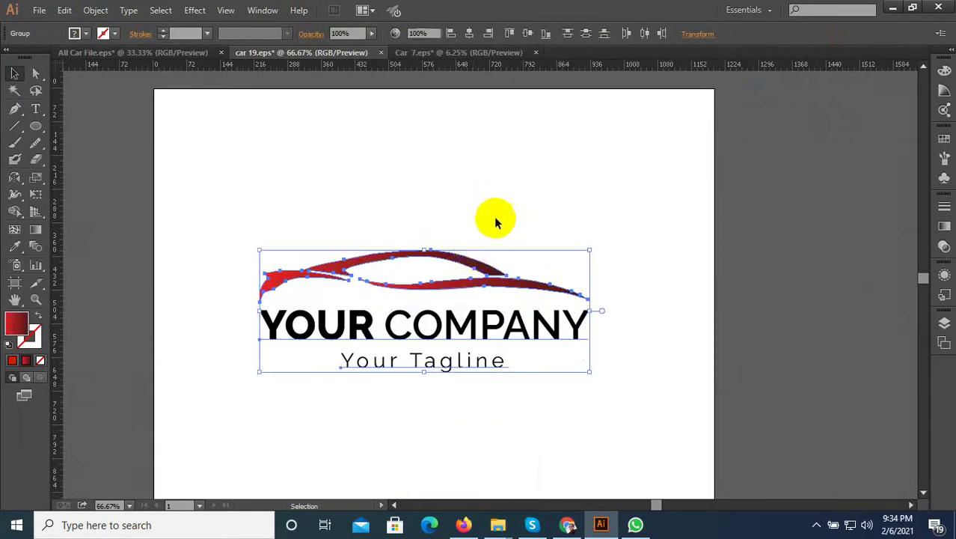
click(511, 399)
key(ctrl+minus)
Save the logo as the EPS file 'car 20'
key(ctrl+shift+s)
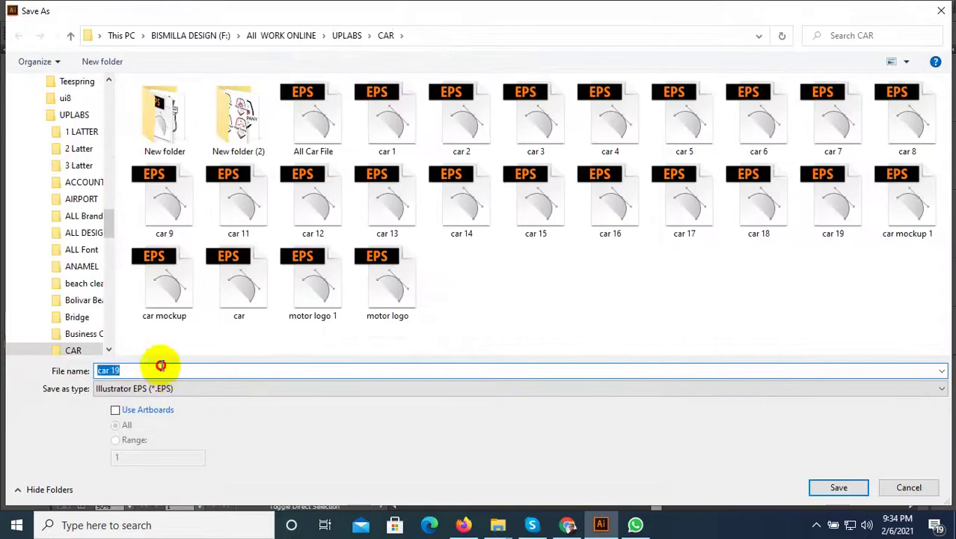
text(2)
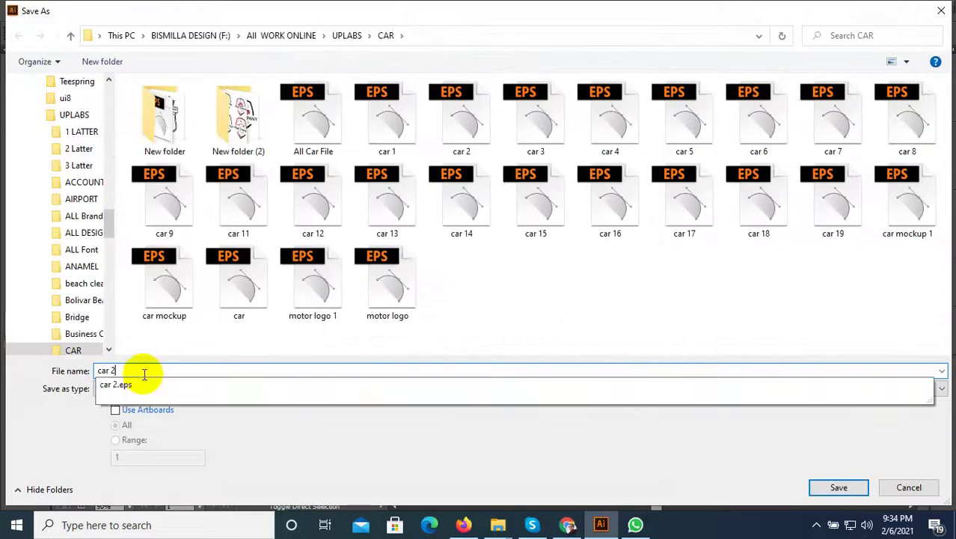
text(0)
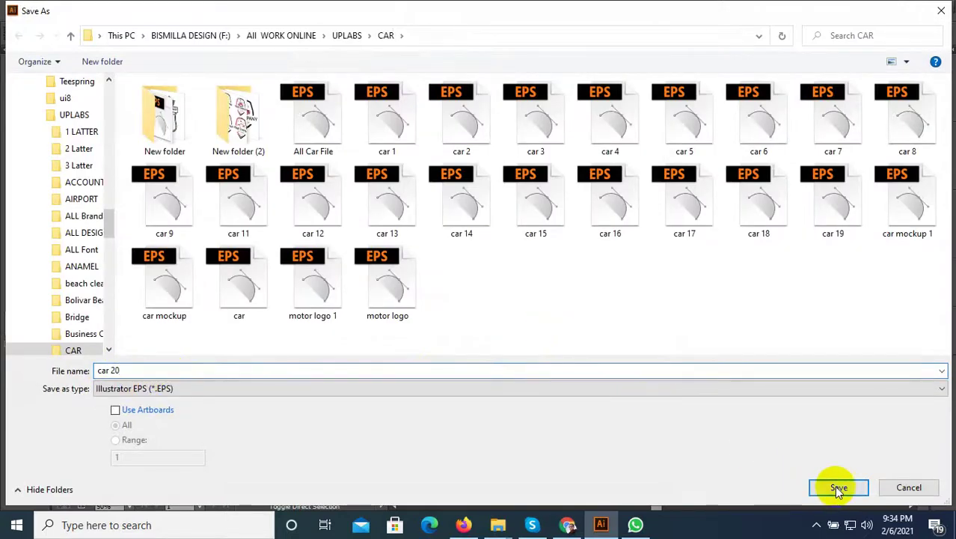
click(838, 487)
click(529, 456)
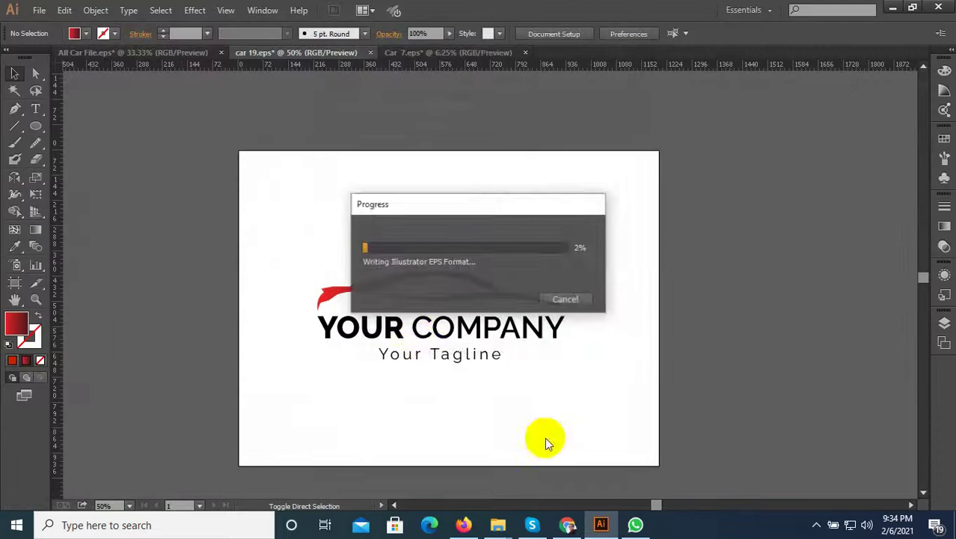
drag(567, 433, 310, 250)
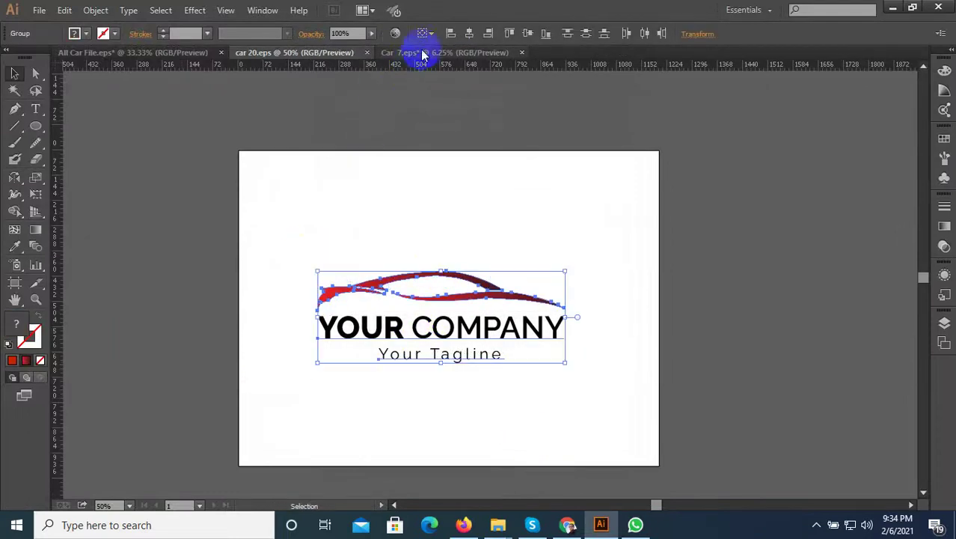
Paste the logo into Car 7, enlarge and center it, and outline its text
click(423, 54)
key(ctrl+v)
scroll(506, 310, up, 3)
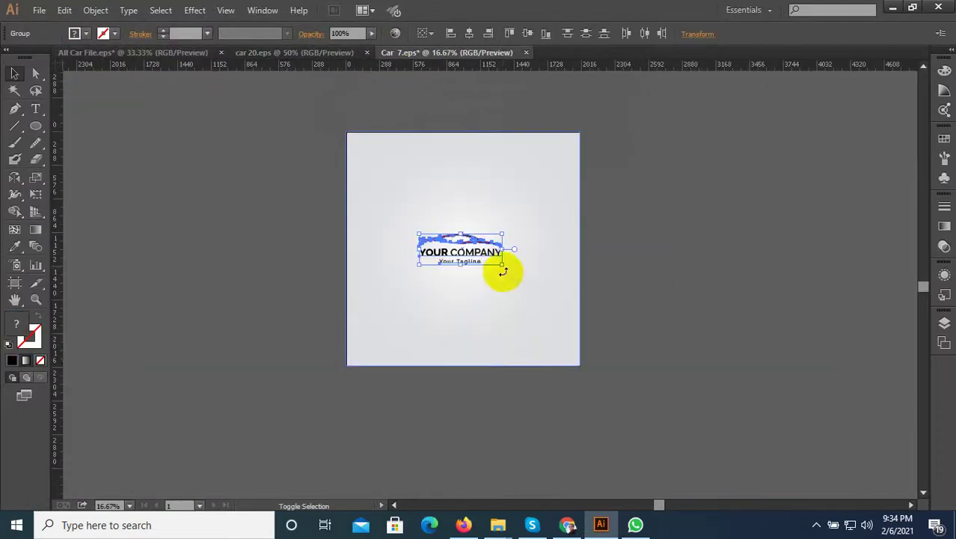
drag(503, 274, 536, 288)
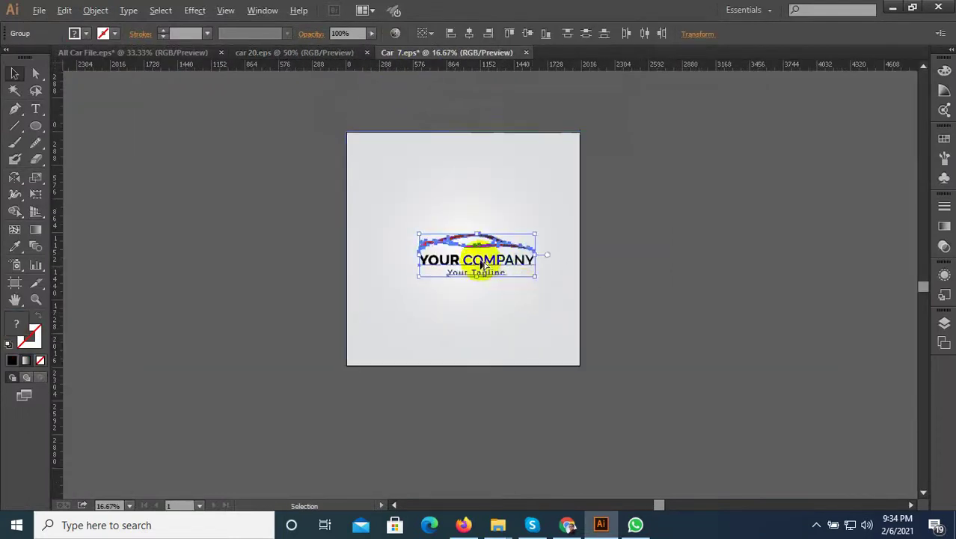
scroll(474, 252, up, 1)
drag(484, 259, 463, 232)
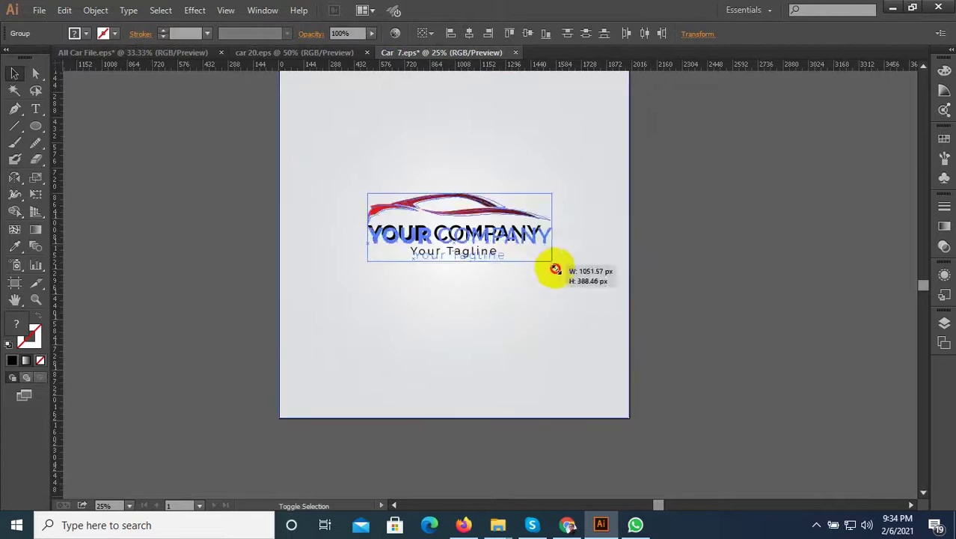
drag(545, 264, 566, 277)
drag(528, 239, 484, 262)
scroll(484, 262, down, 2)
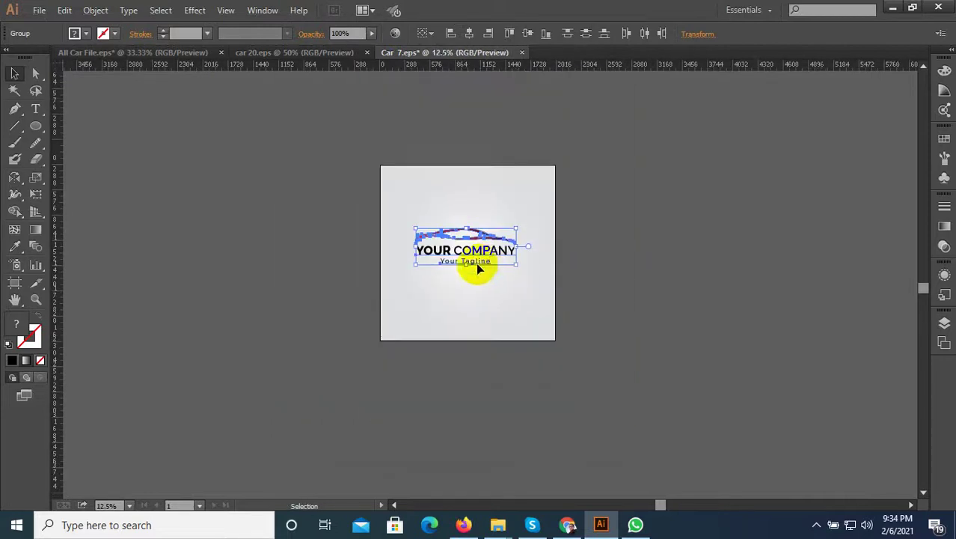
click(128, 10)
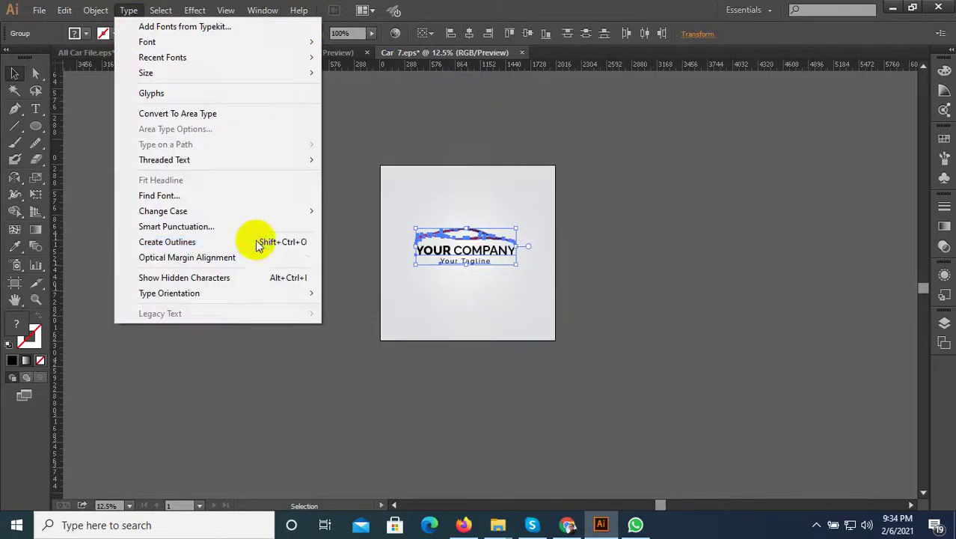
click(253, 242)
Save the document as Illustrator 10 EPS 'Car 8', accepting the older-format warning
key(ctrl+shift+s)
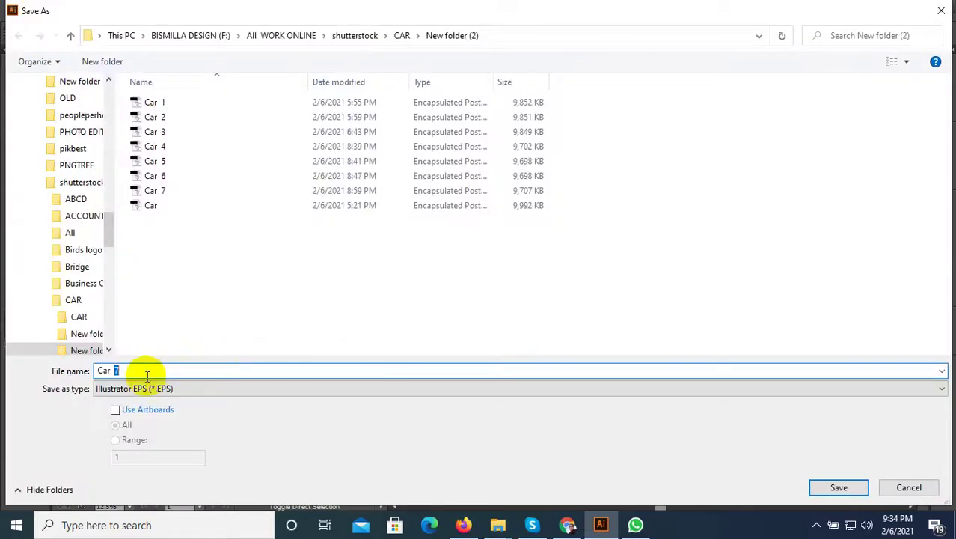
text(8)
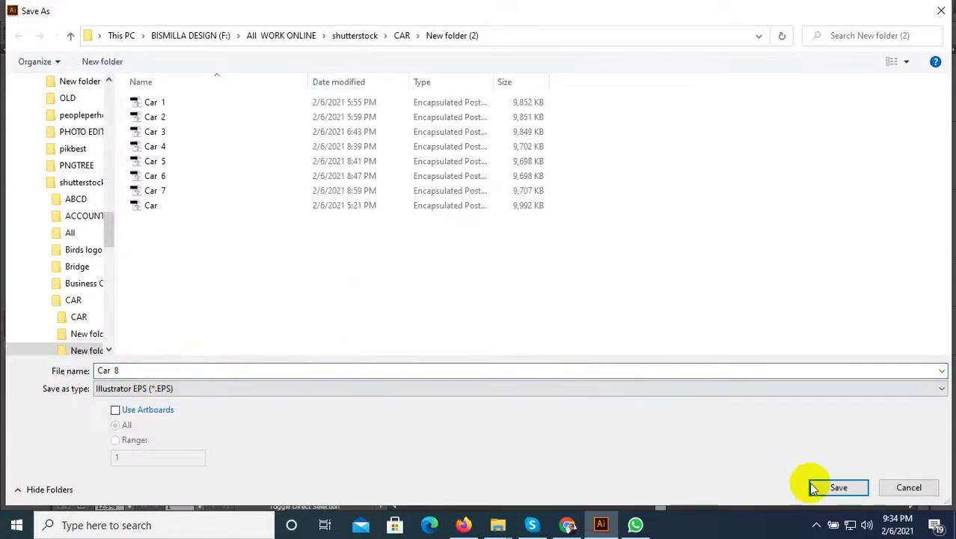
click(814, 485)
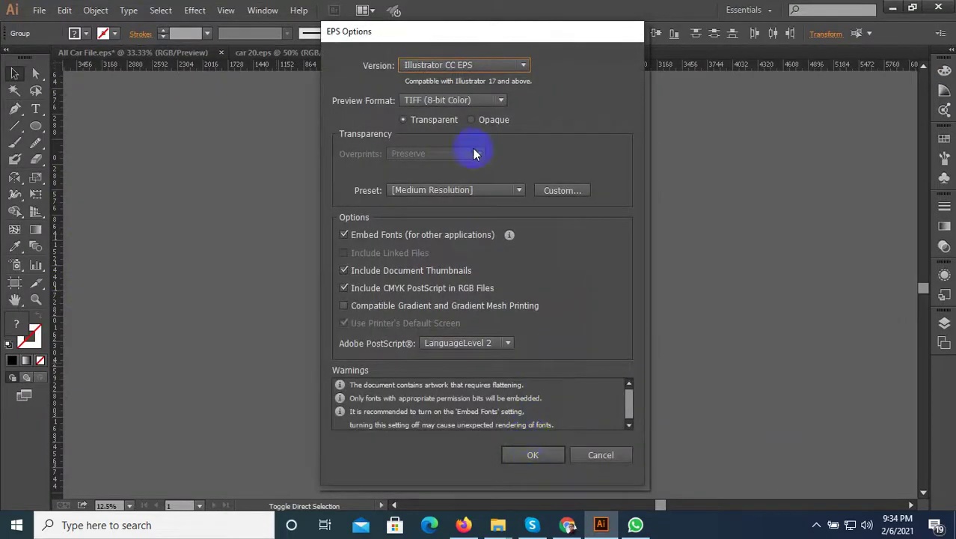
click(481, 66)
click(485, 207)
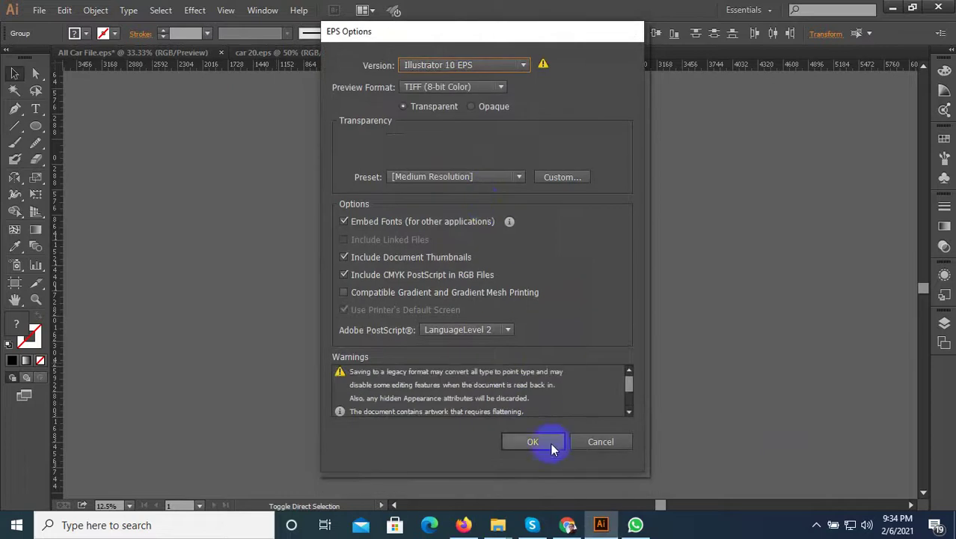
click(550, 441)
click(550, 289)
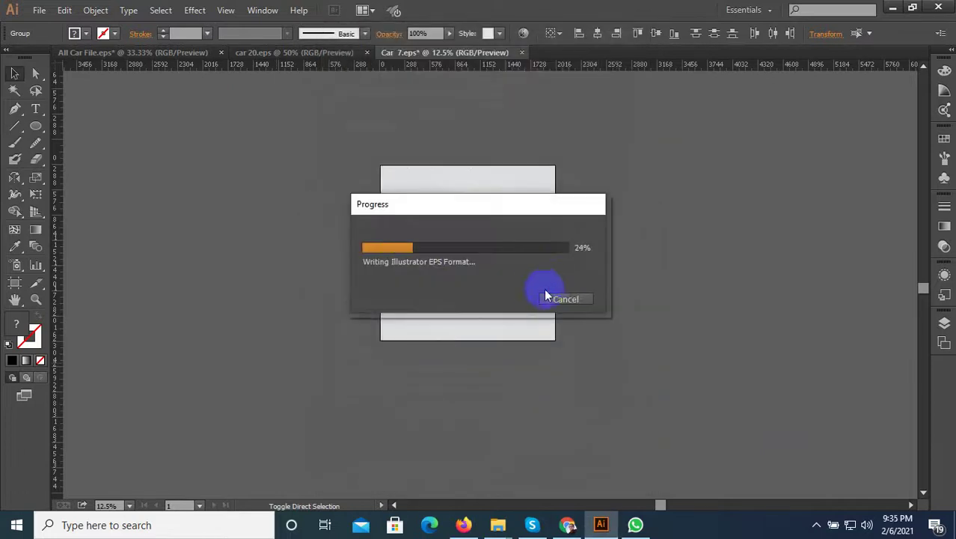